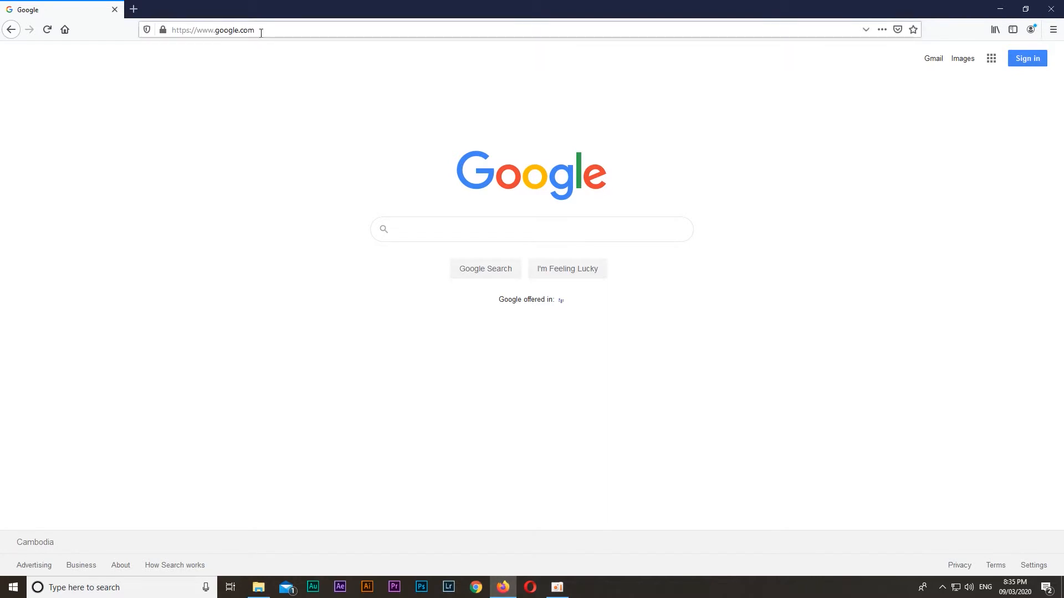
Go to gmail.com and start creating a new account
left_click(261, 31)
type("gmail.com/")
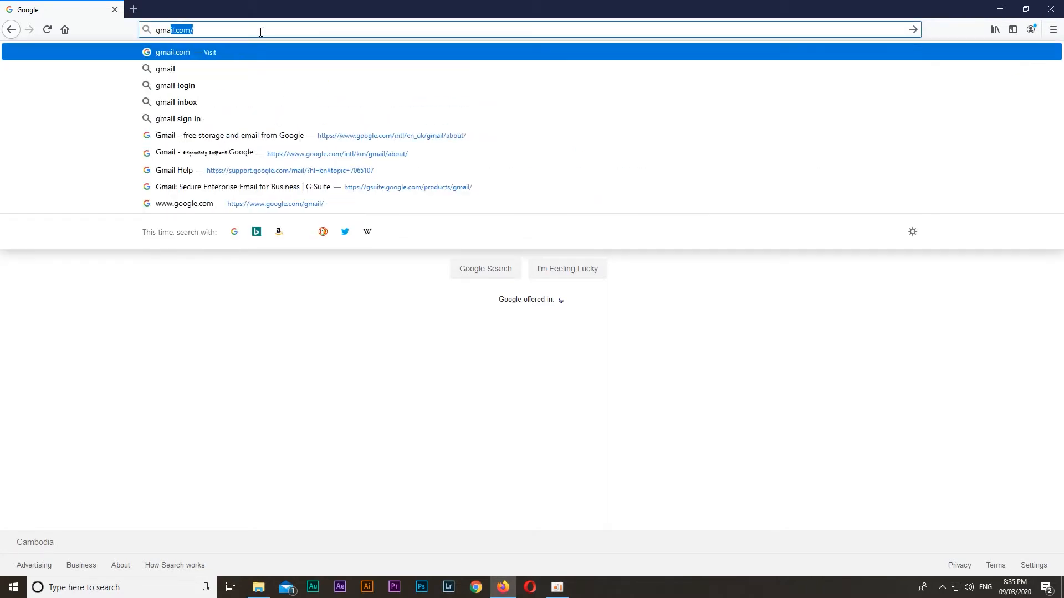
key("Return")
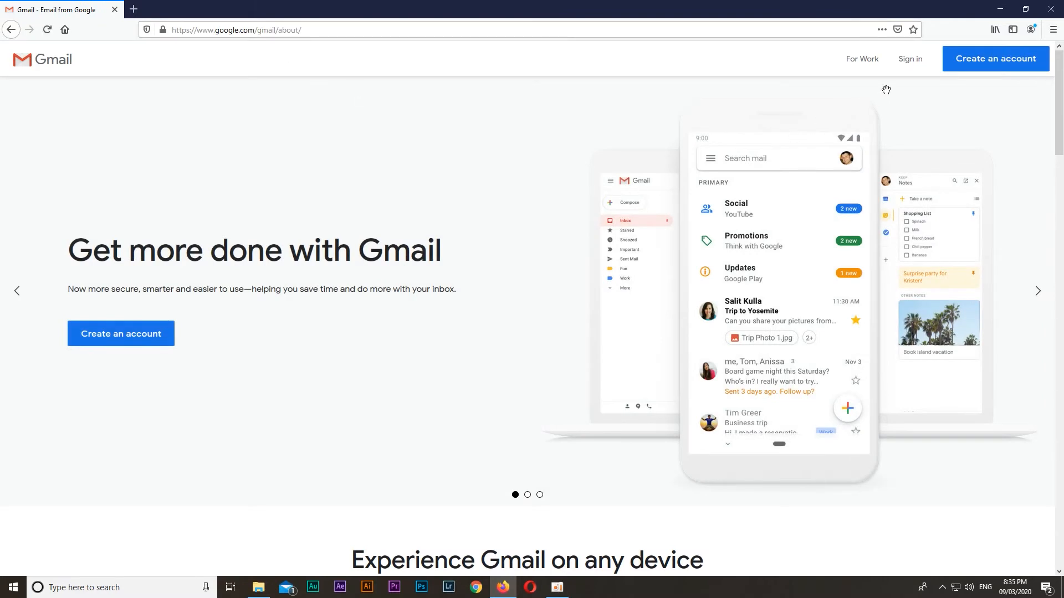
left_click(977, 69)
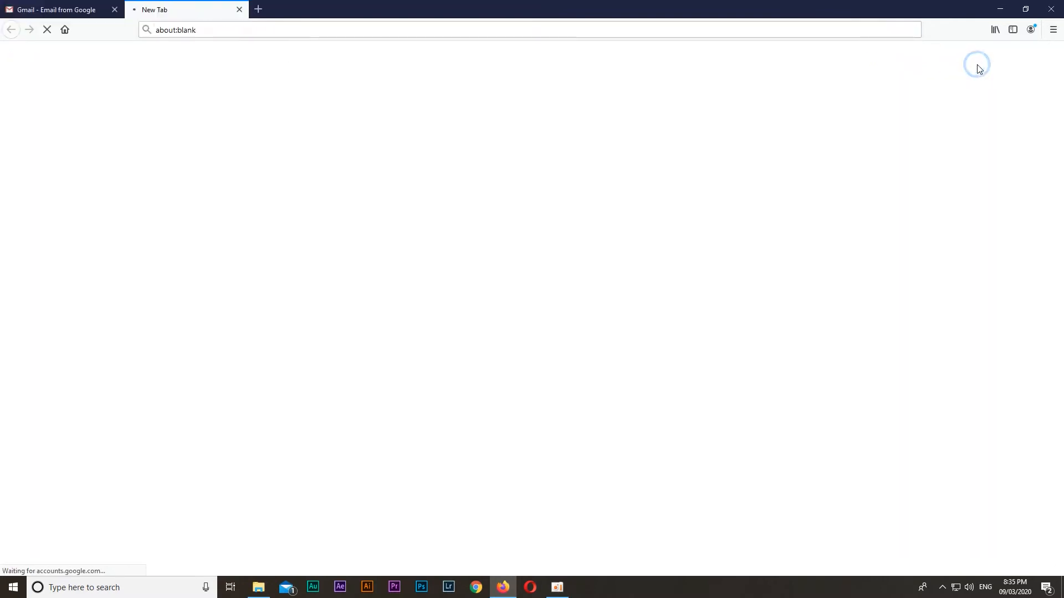
Fill in the first and last name of the new Google account holder
left_click(415, 269)
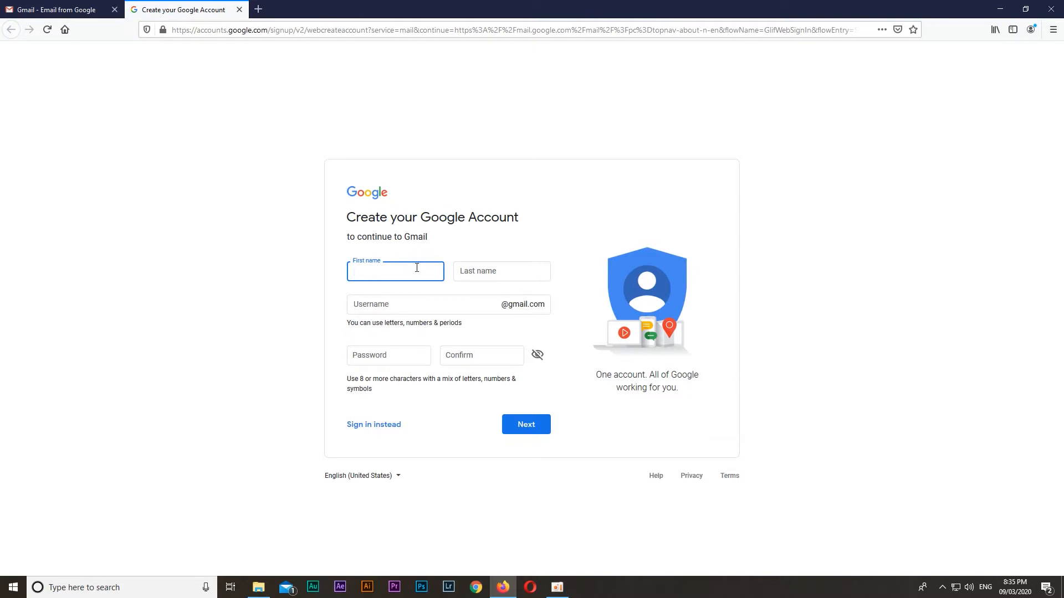
type("Sam")
key("Tab")
type("A")
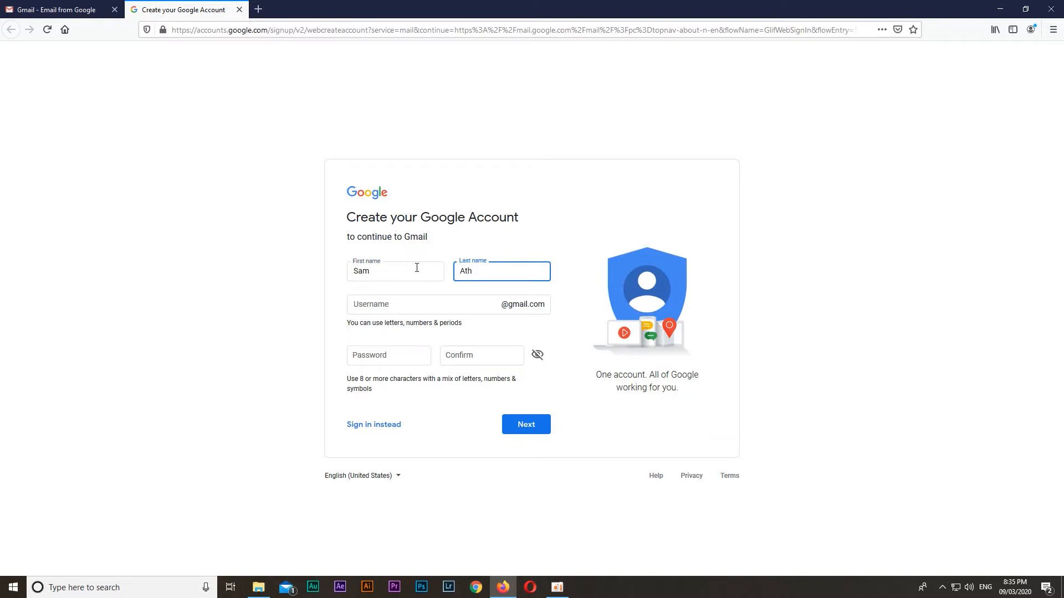
key("Tab")
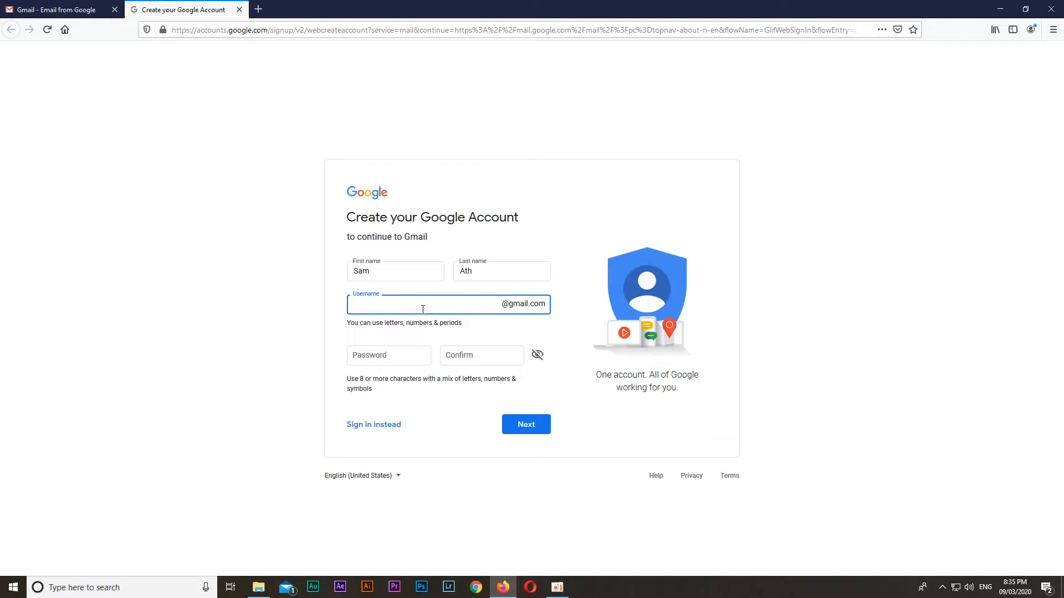
Enter the desired Gmail username, with a period between the first and last name and a number at the end
left_click(566, 305)
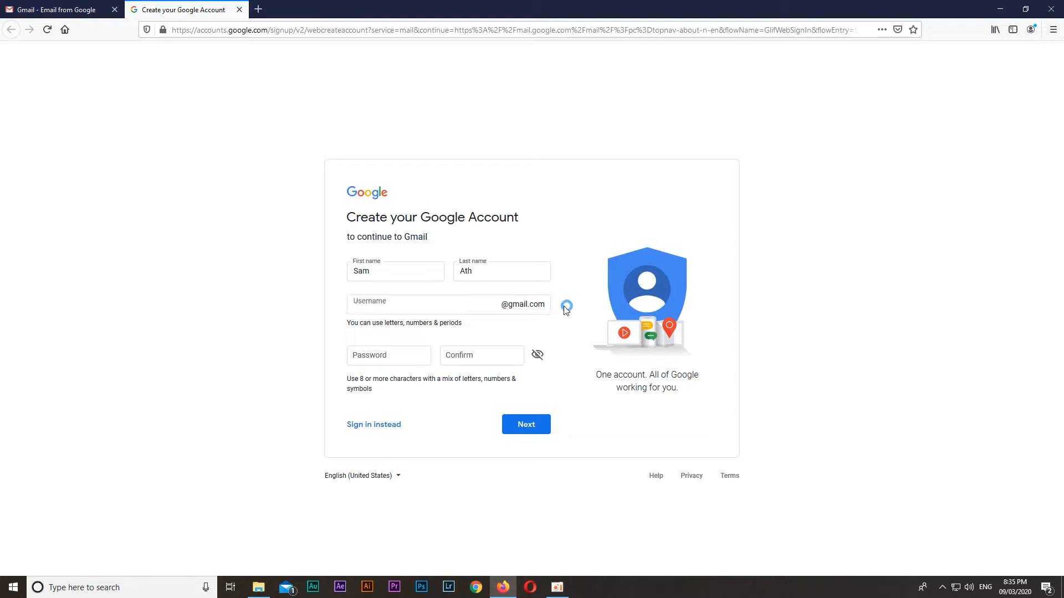
left_click(429, 303)
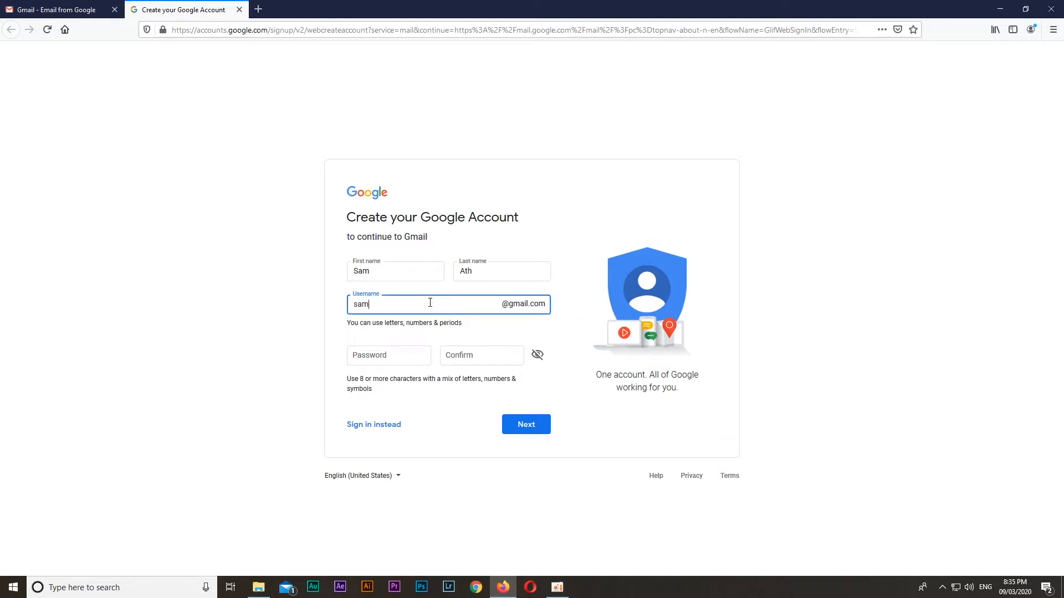
Enter the new account password and repeat it in the confirmation field
left_click(399, 355)
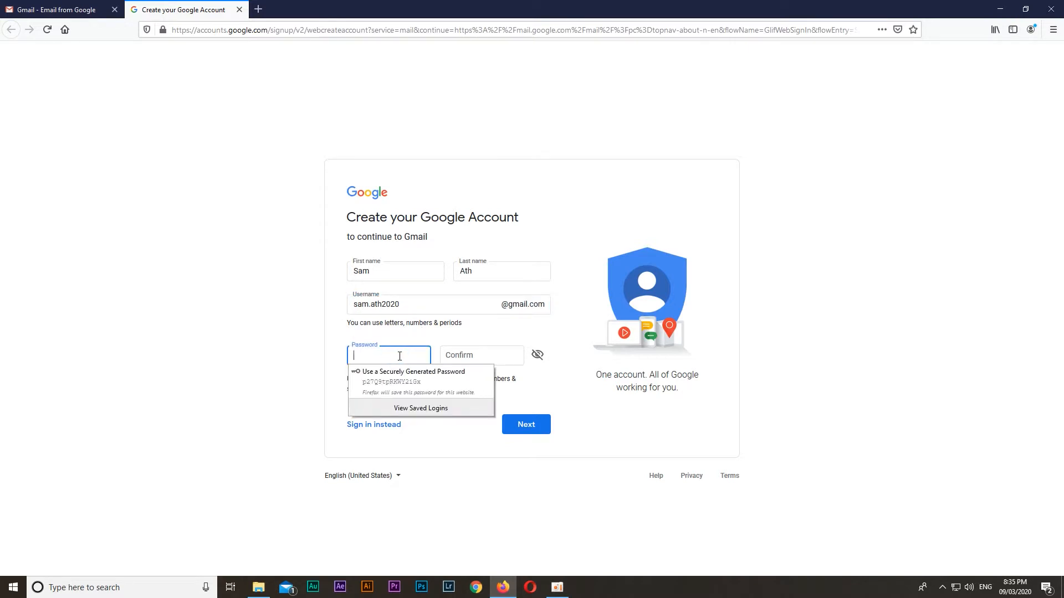
type("•••••")
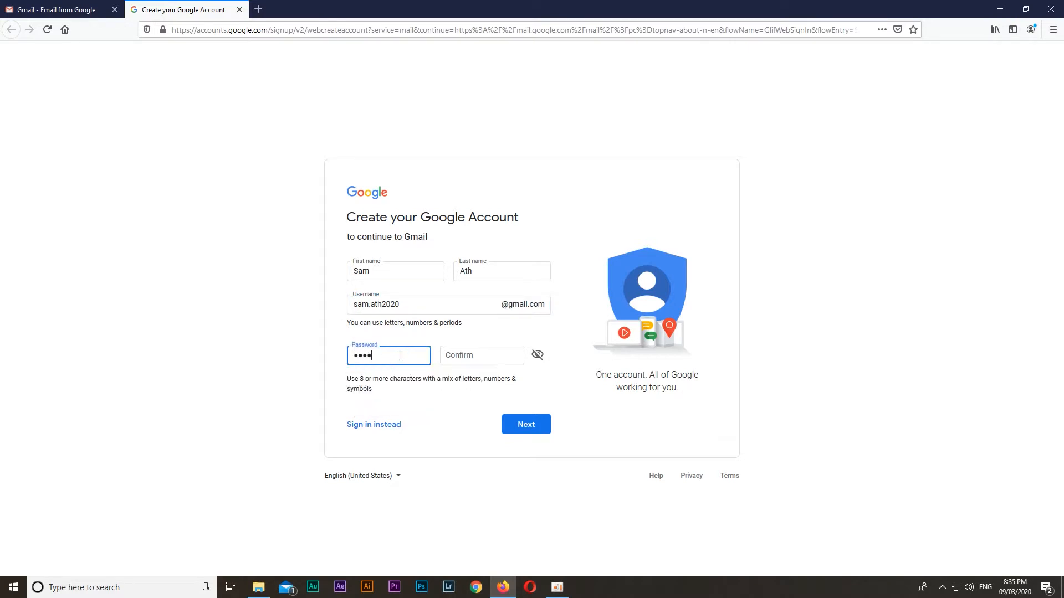
type("•••")
key("Tab")
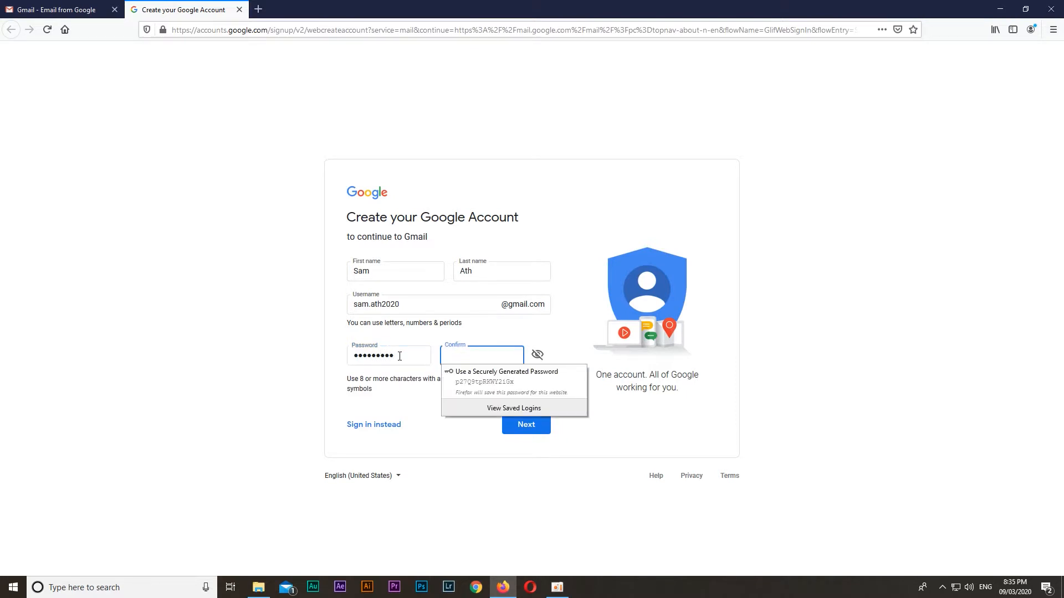
type("••••")
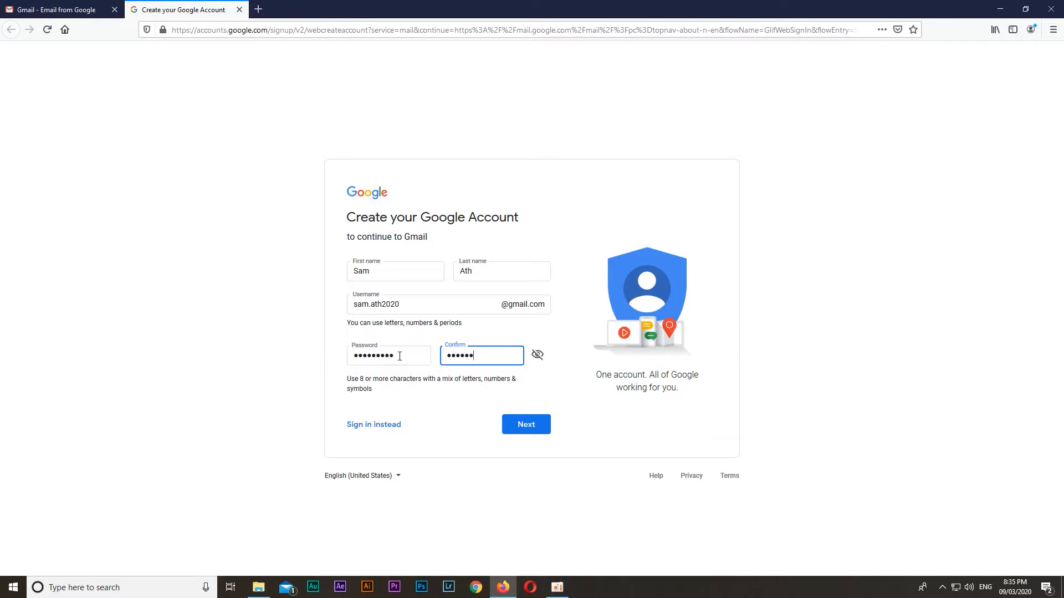
type("•••••")
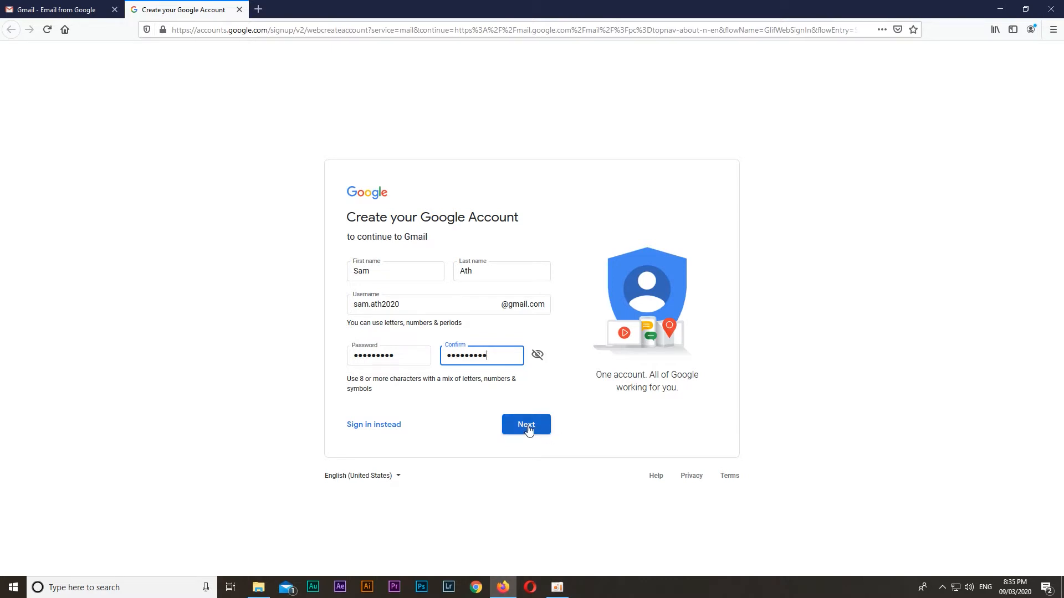
Remove the period from the chosen username and submit the account form
left_click(363, 304)
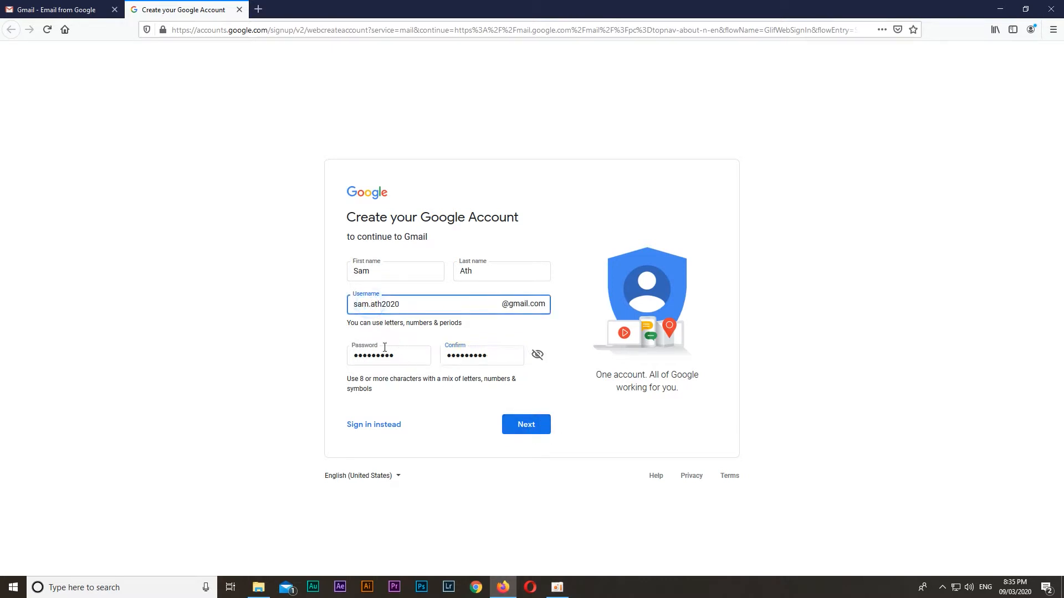
key("BackSpace")
left_click(407, 305)
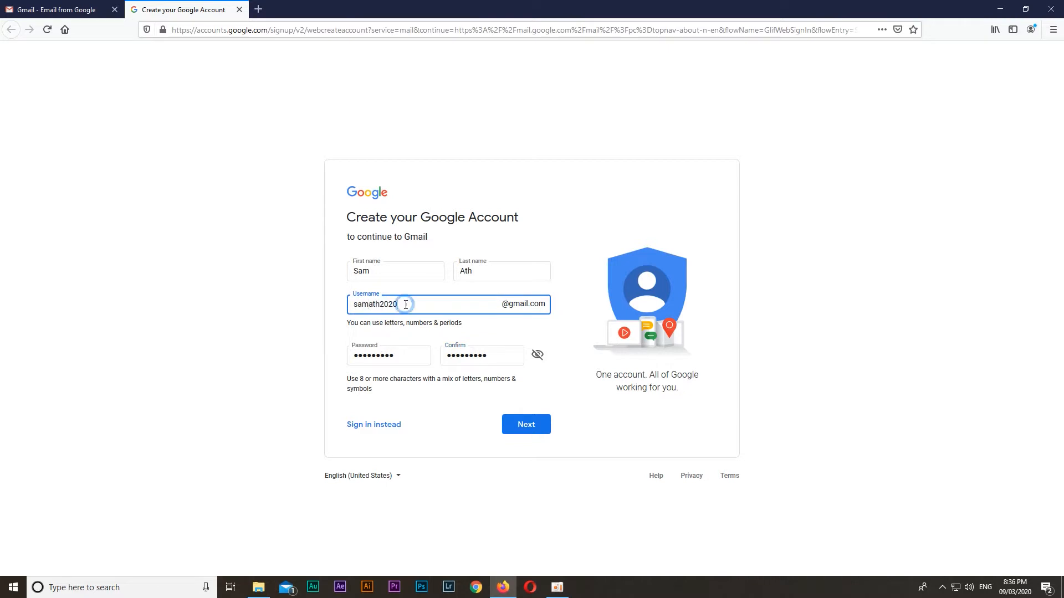
left_click(529, 430)
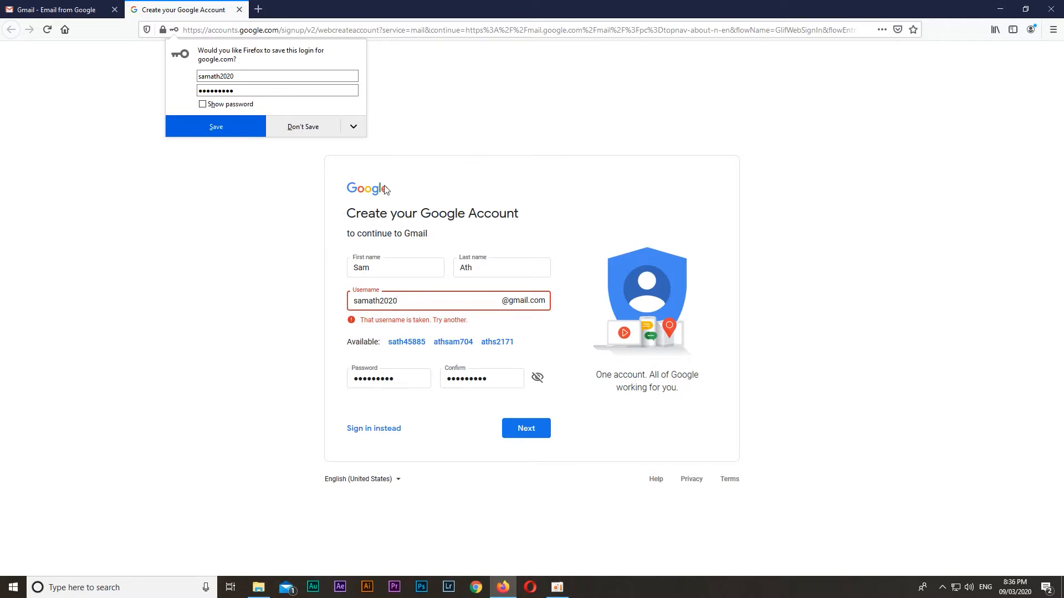
Append two more digits to the username and resubmit the account form
left_click(438, 303)
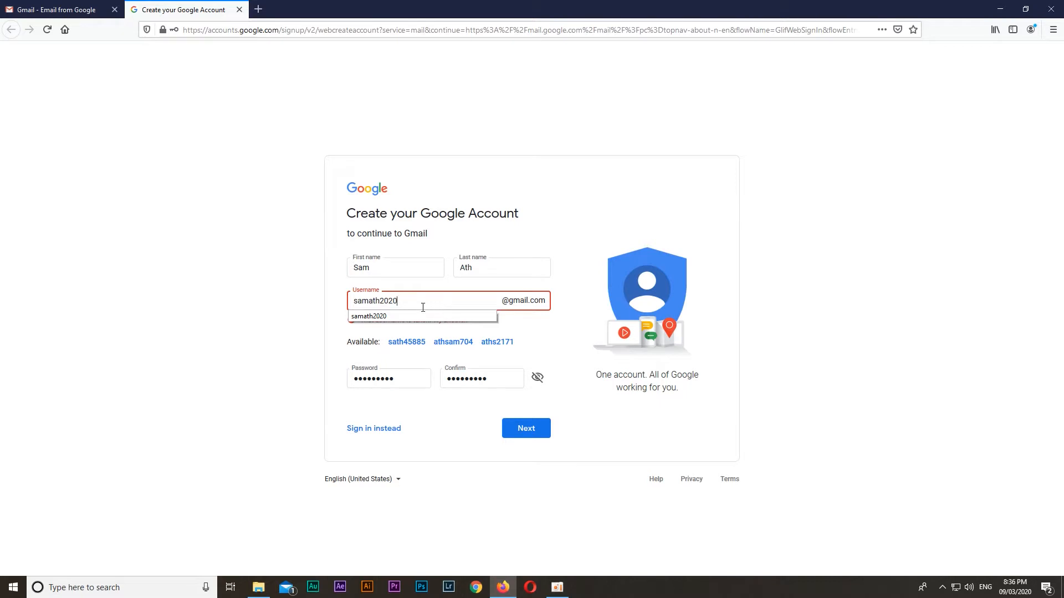
left_click(405, 301)
left_click_drag(380, 300, 406, 298)
left_click(409, 304)
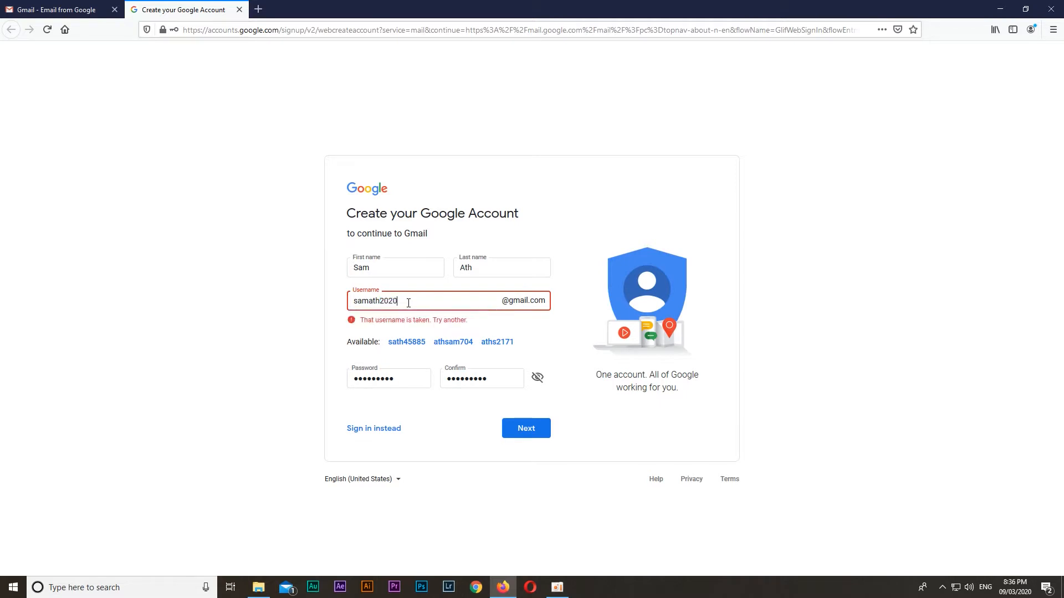
type("20")
left_click(567, 304)
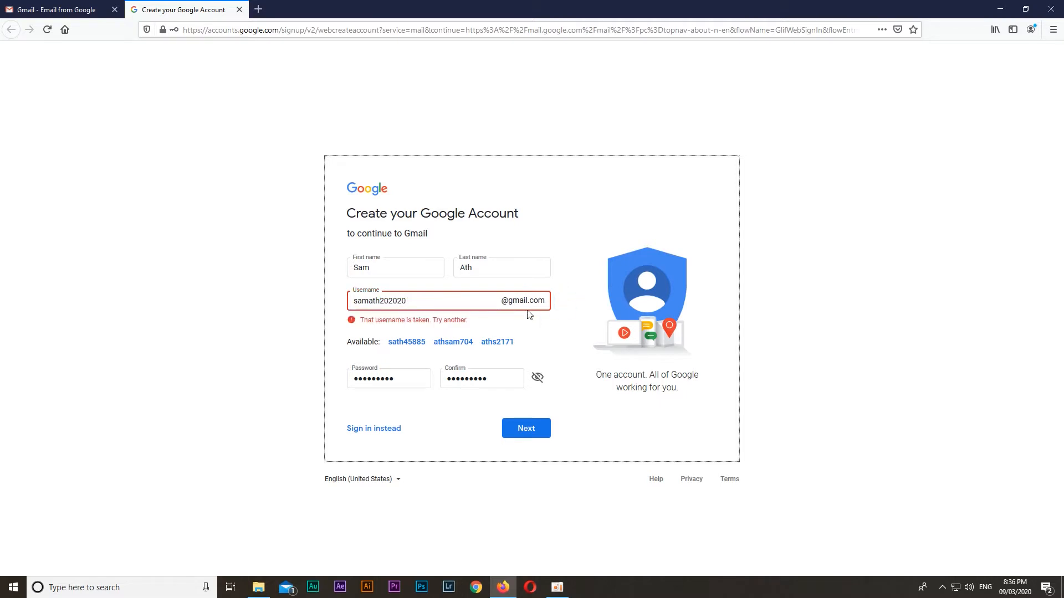
left_click(482, 299)
left_click(561, 298)
left_click(535, 431)
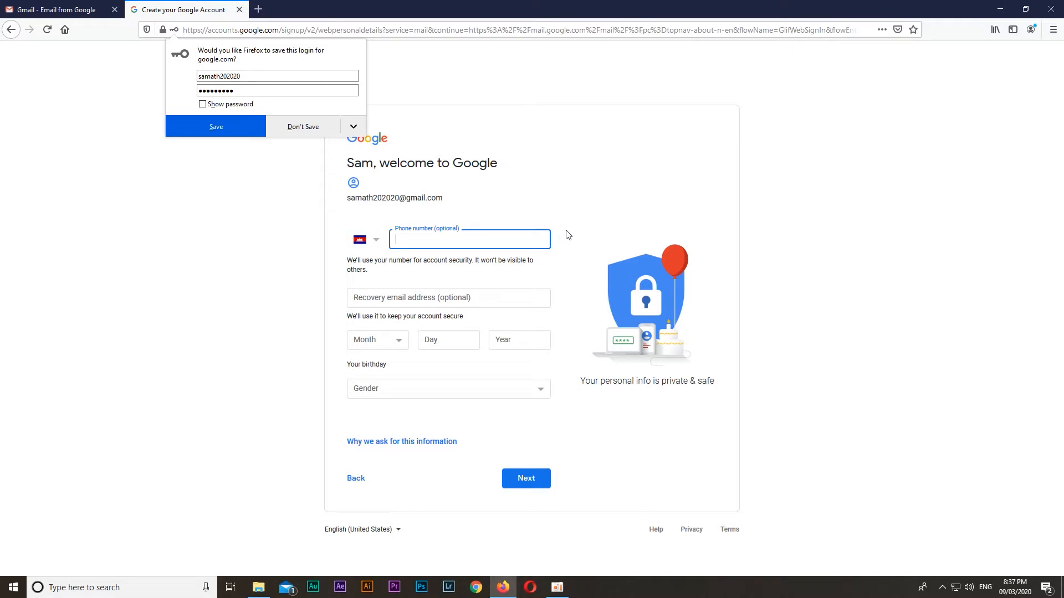
Fill in the account holder's phone number and recovery email address
left_click(504, 298)
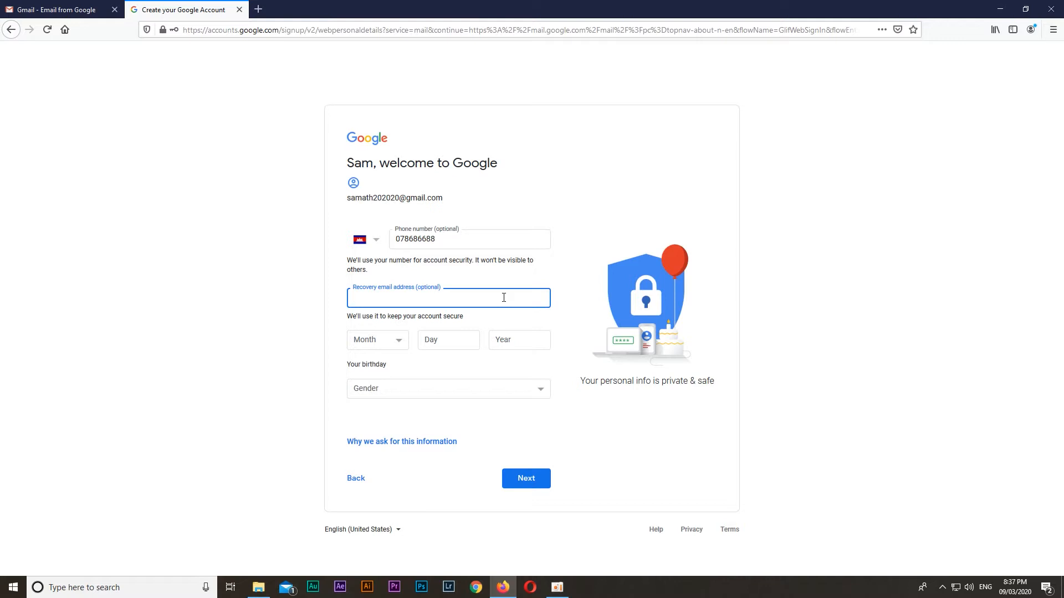
Fill in the account holder's date of birth, set the gender to Male and submit the personal details
left_click(403, 343)
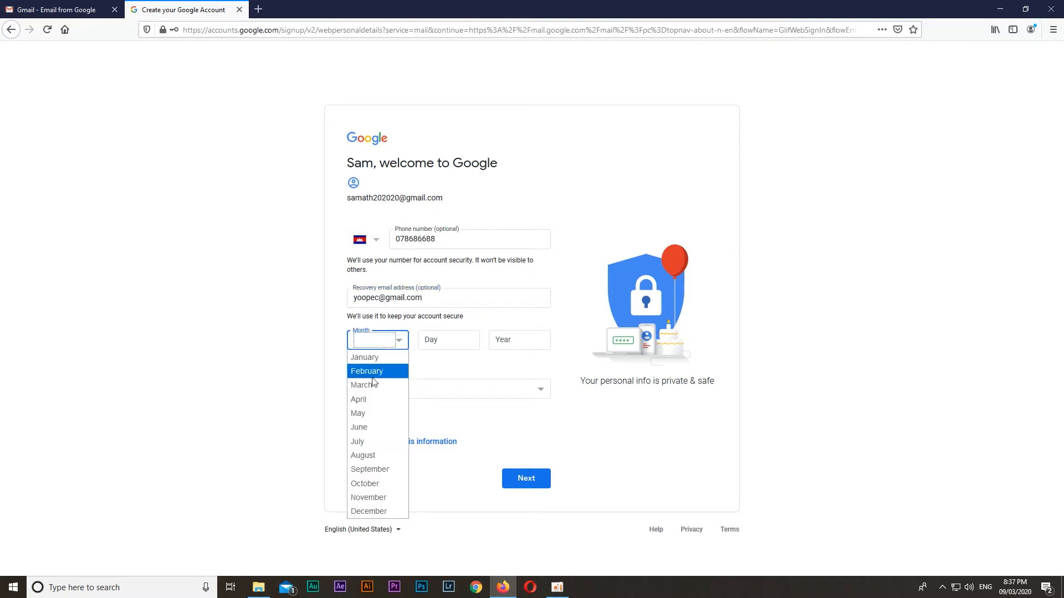
left_click(363, 413)
left_click(450, 343)
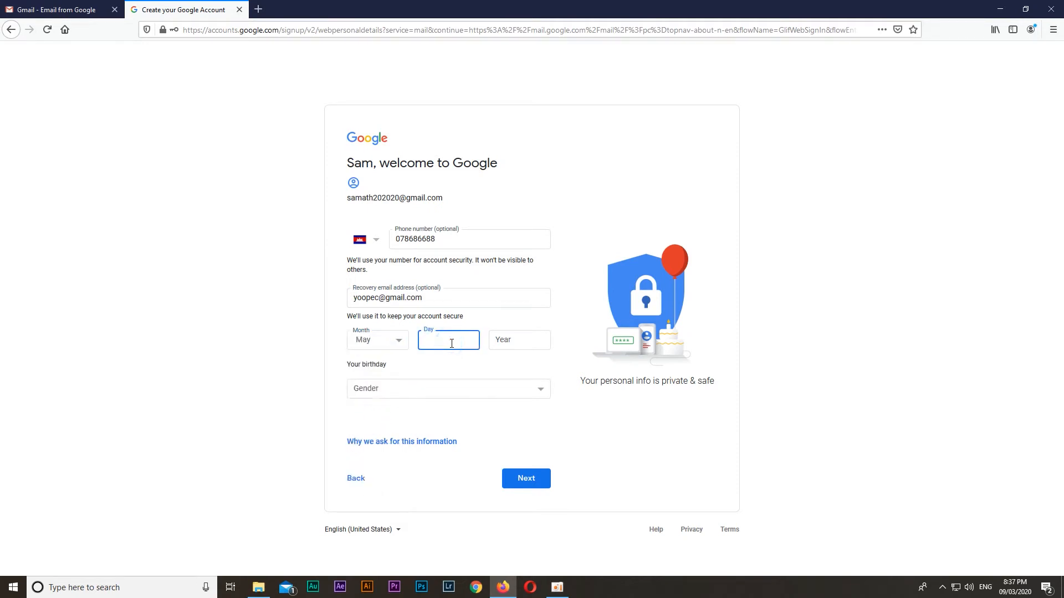
type("05")
key("Tab")
type("1989")
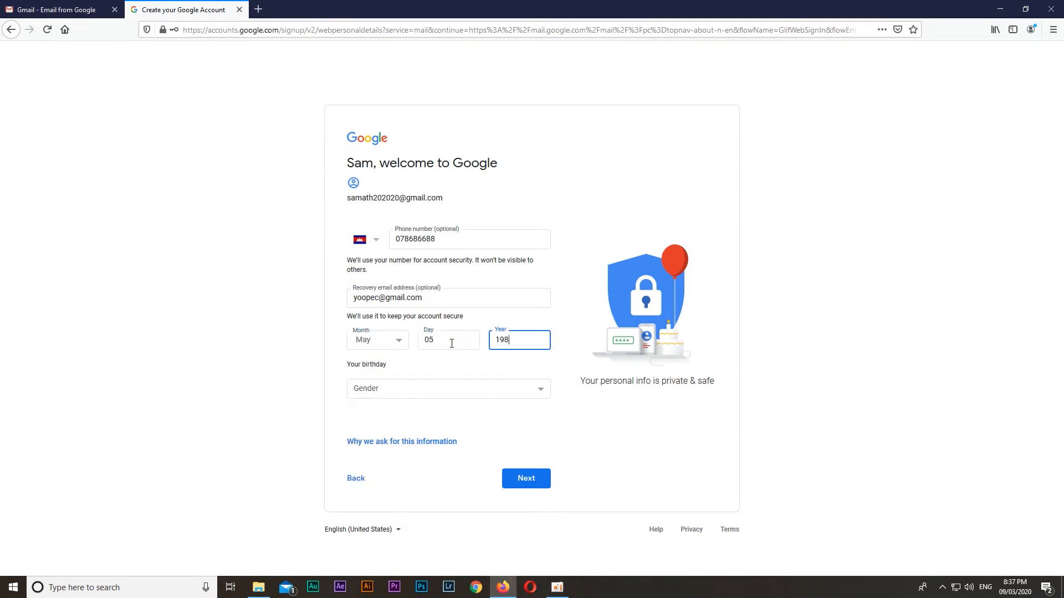
left_click(386, 390)
left_click(372, 424)
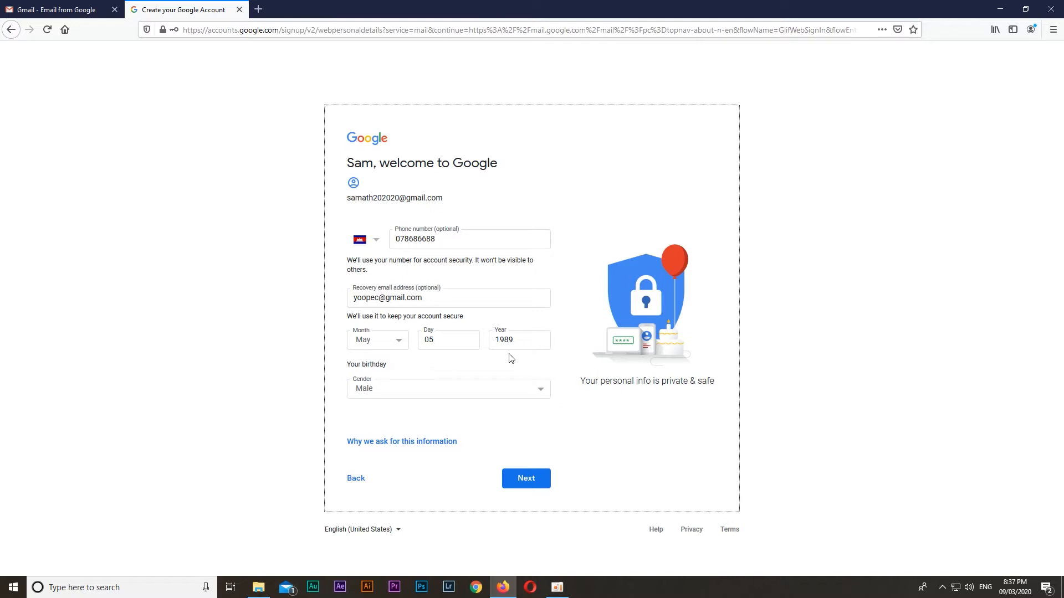
left_click(531, 488)
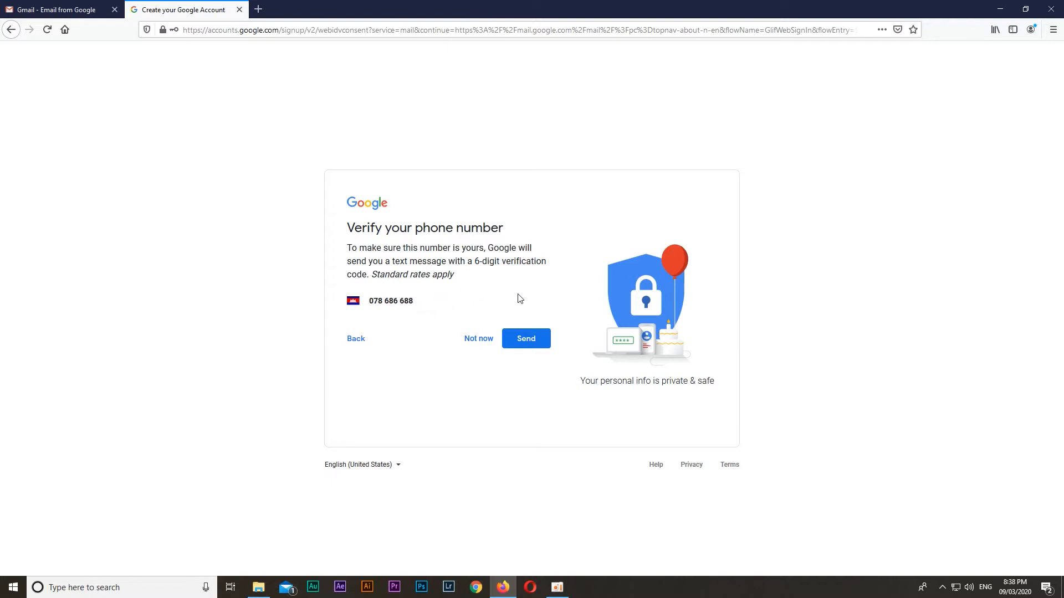
Request a text message for the phone number and verify it with the received verification code
left_click(519, 342)
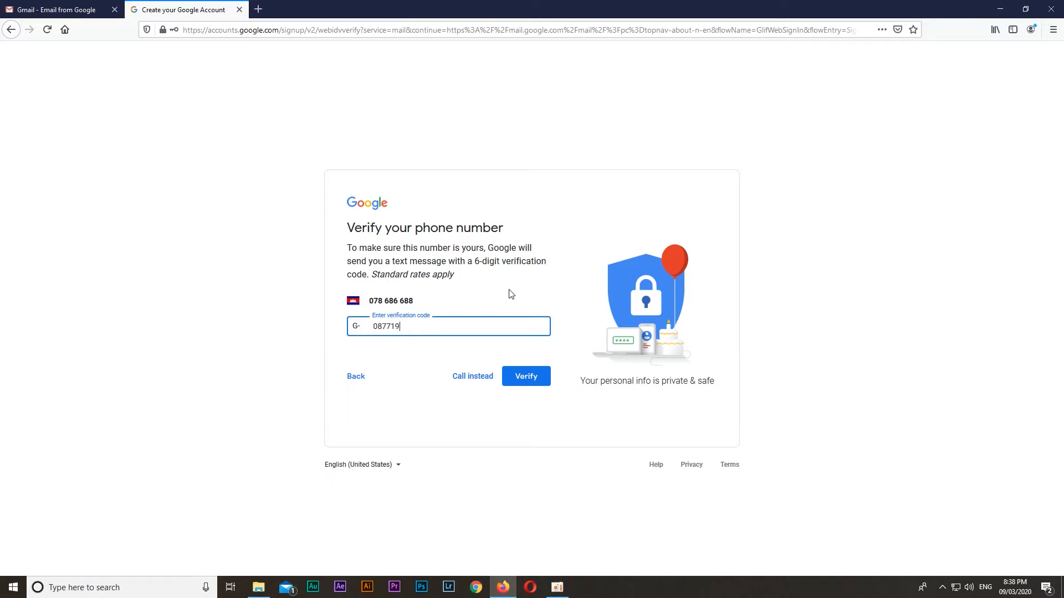
left_click(538, 380)
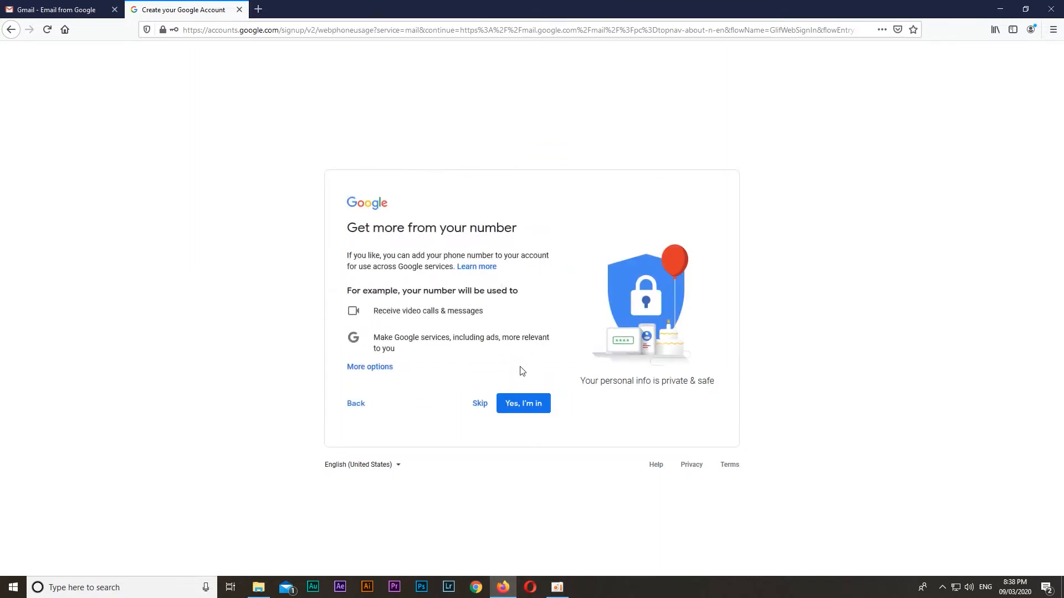
Allow the phone number to be used across Google services and agree to the Privacy and Terms
left_click(525, 410)
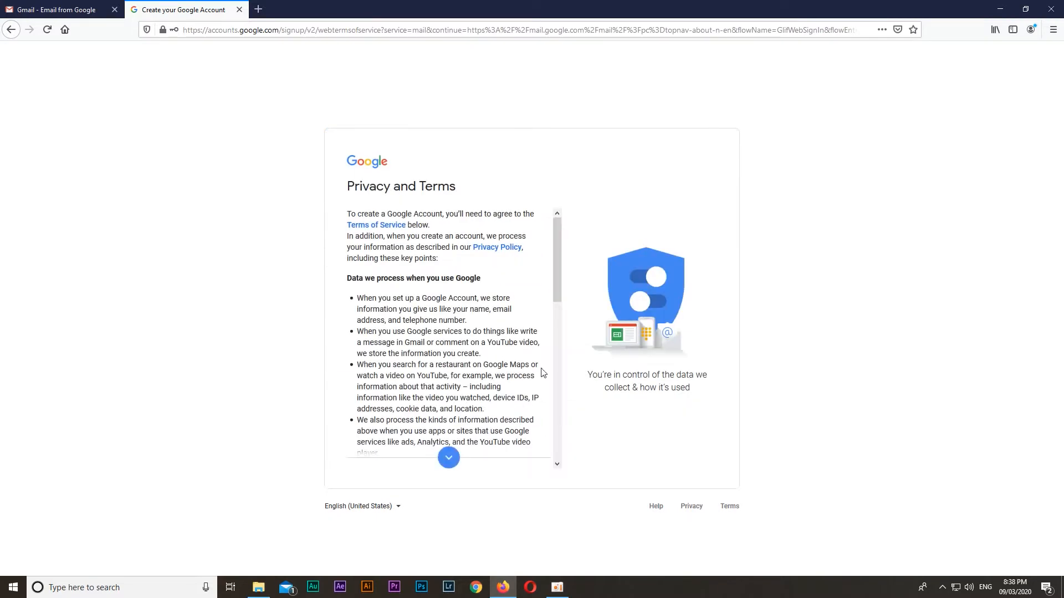
scroll(542, 372, "down", 10)
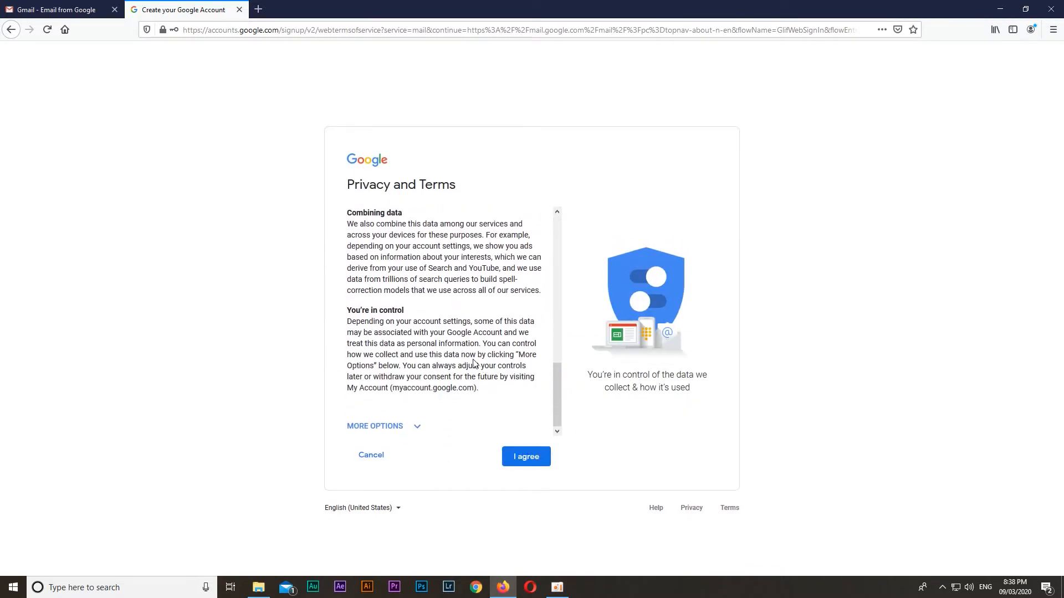
left_click(527, 461)
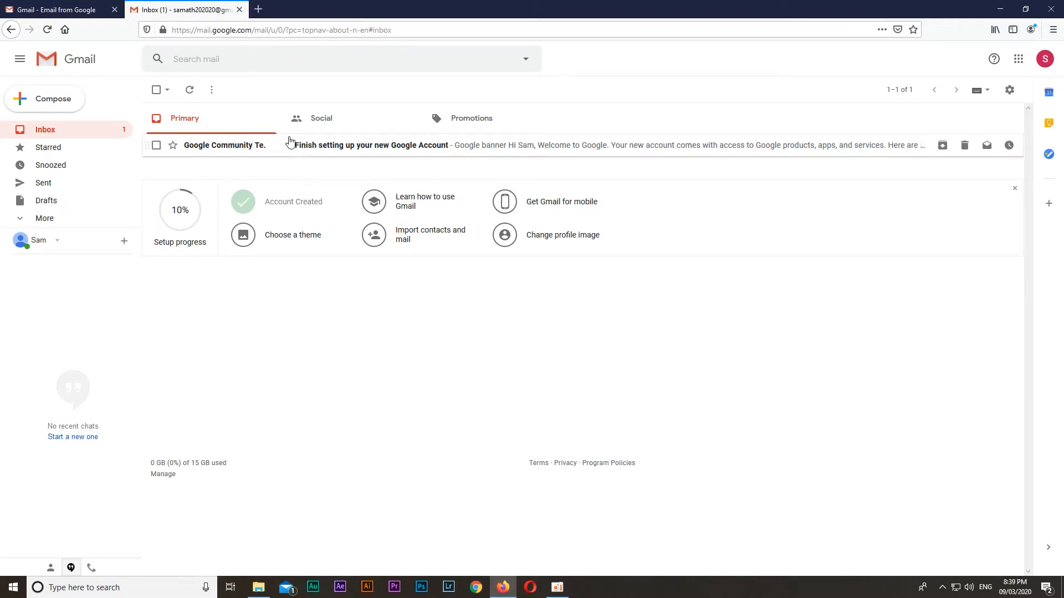
Open facebook.com in a new browser tab
left_click(258, 9)
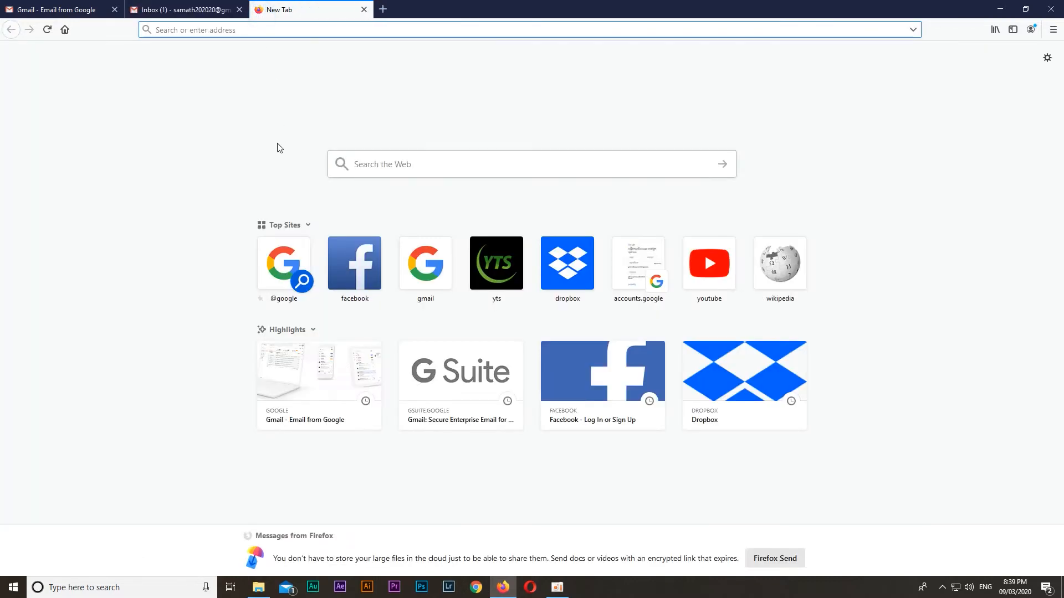
type("faceboo")
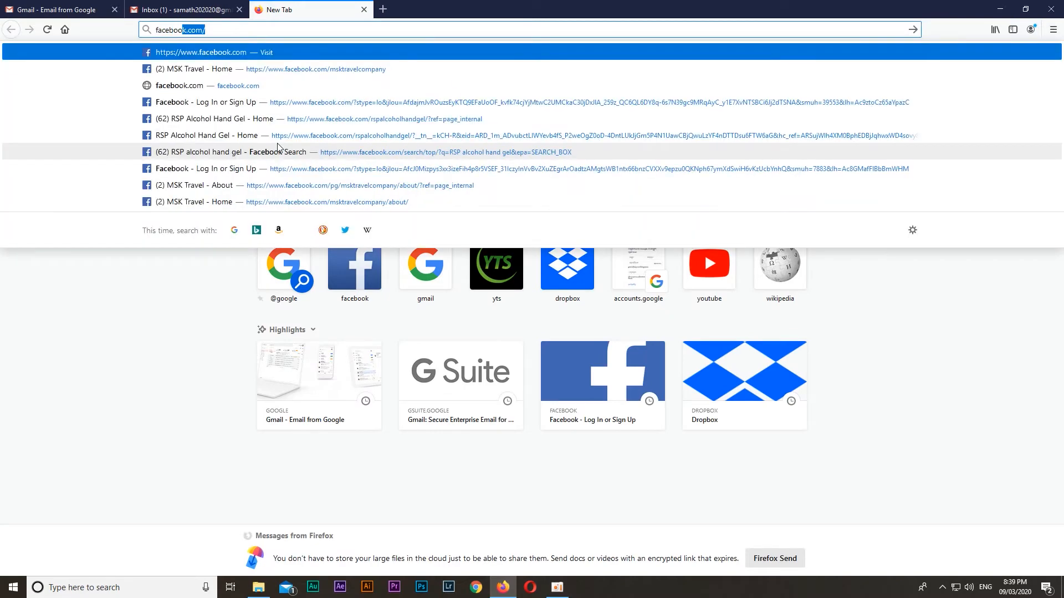
type("k.com")
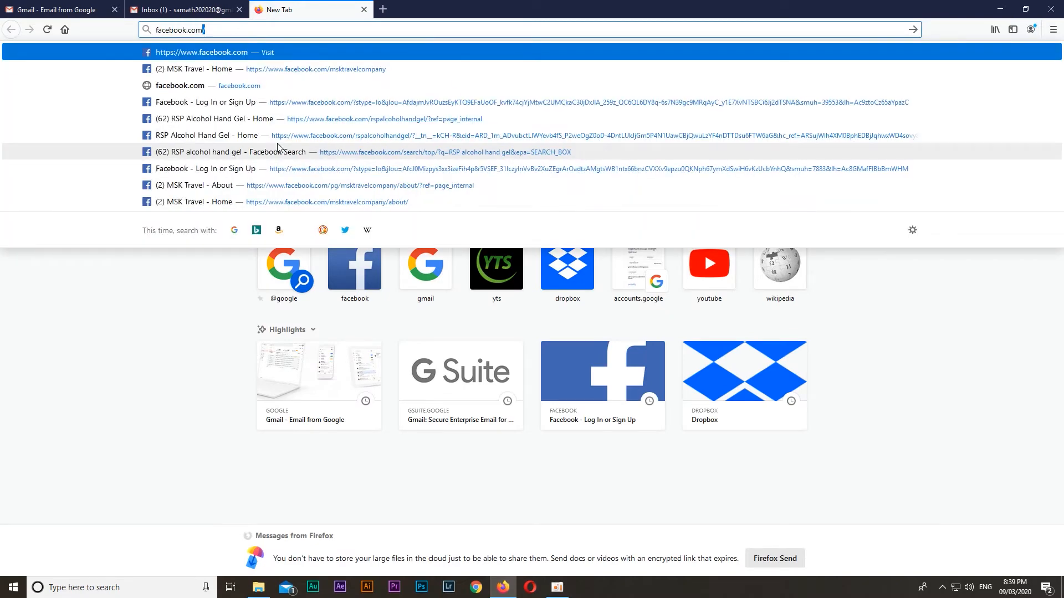
key("Return")
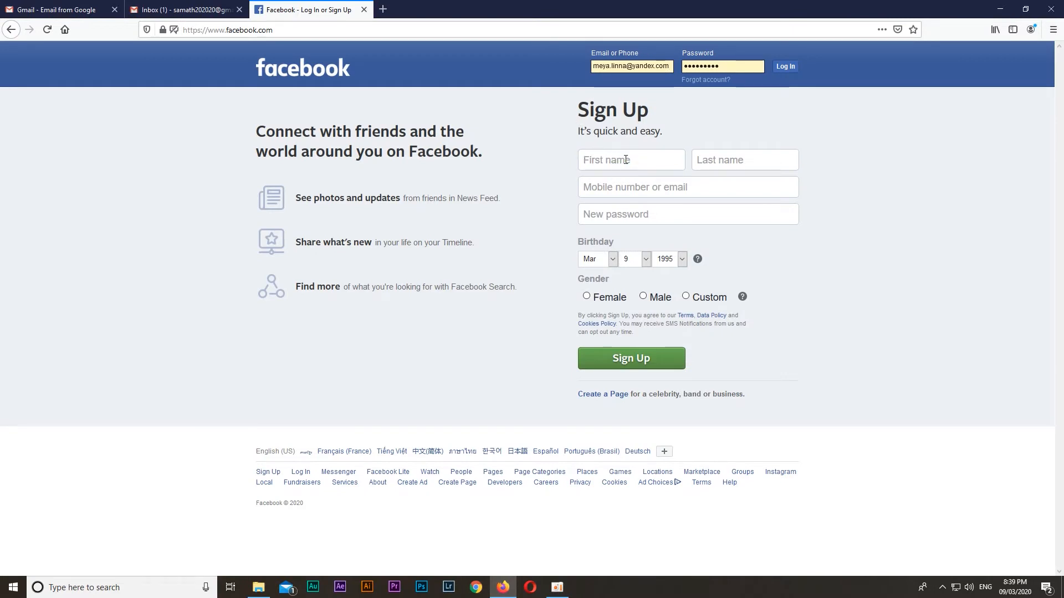
Fill in the first and last name in the Facebook sign-up form
key("Tab")
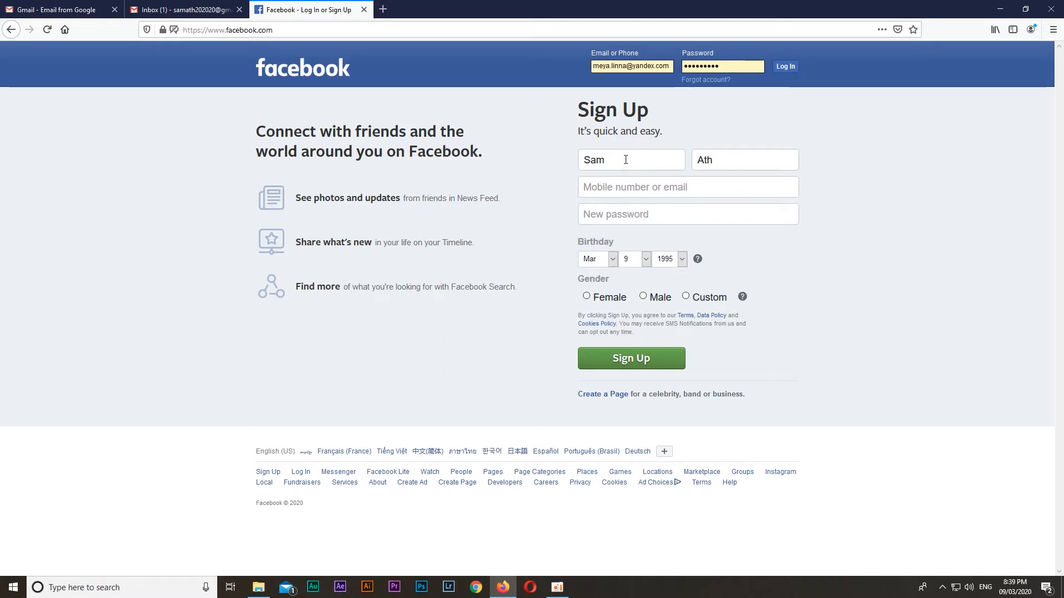
Enter the newly created Gmail address as the contact email in the sign-up form
key("Tab")
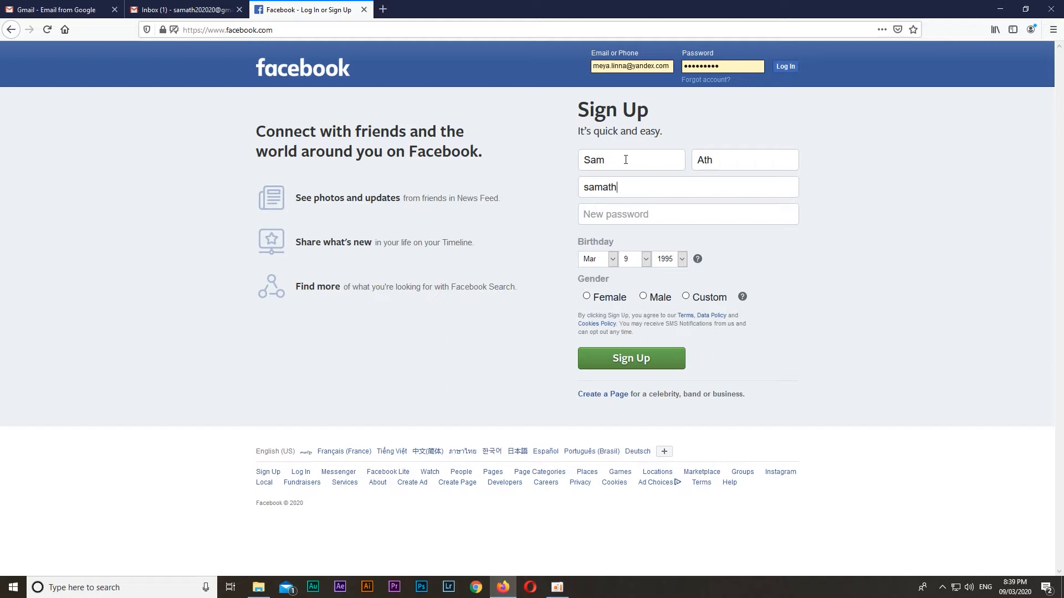
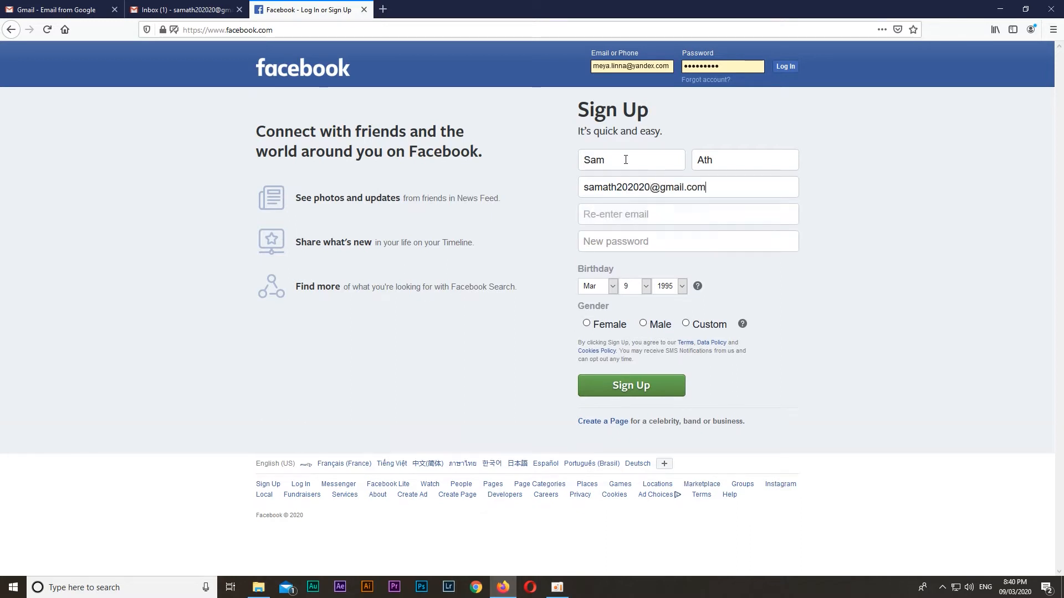
Re-enter the email address for confirmation and enter a new account password
key("Tab")
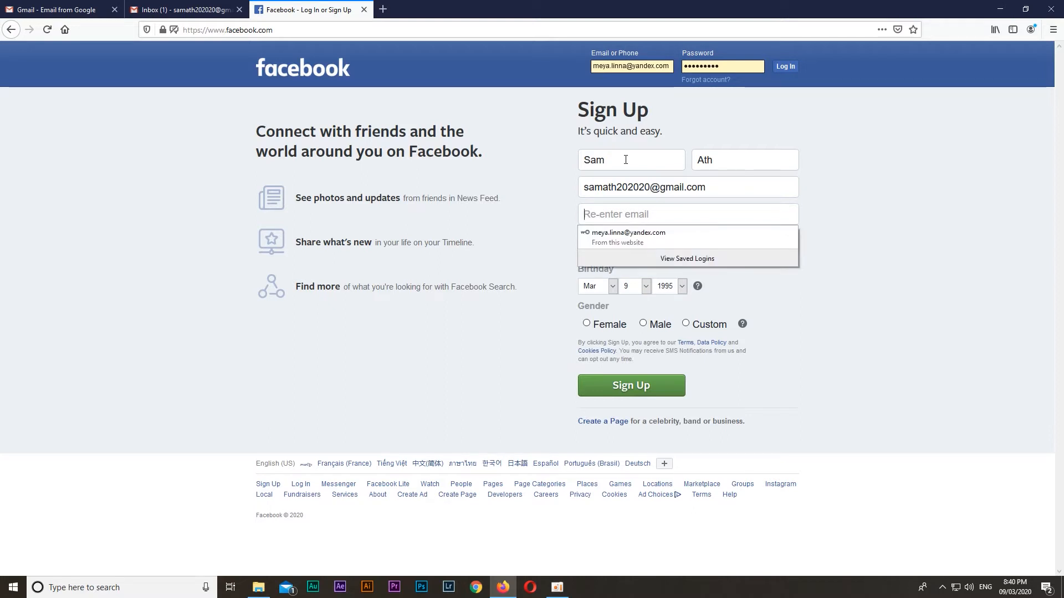
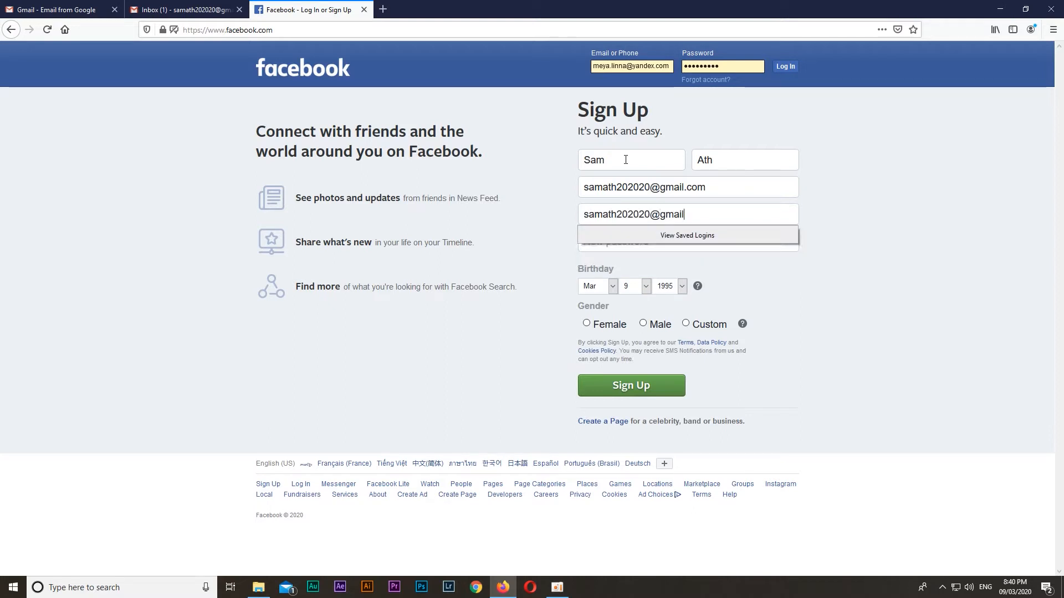
left_click(681, 243)
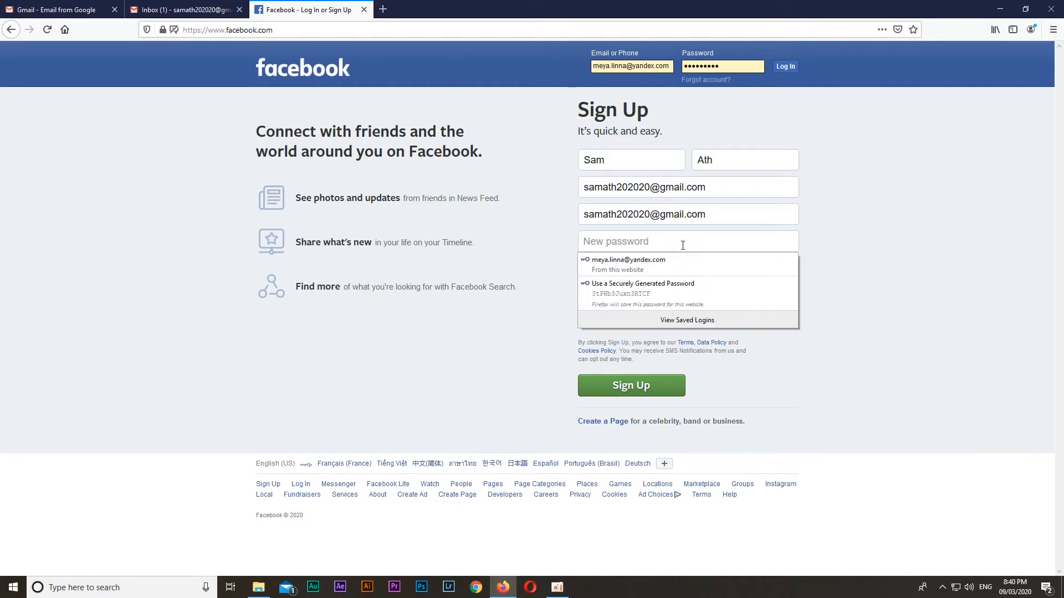
type("•••••••••")
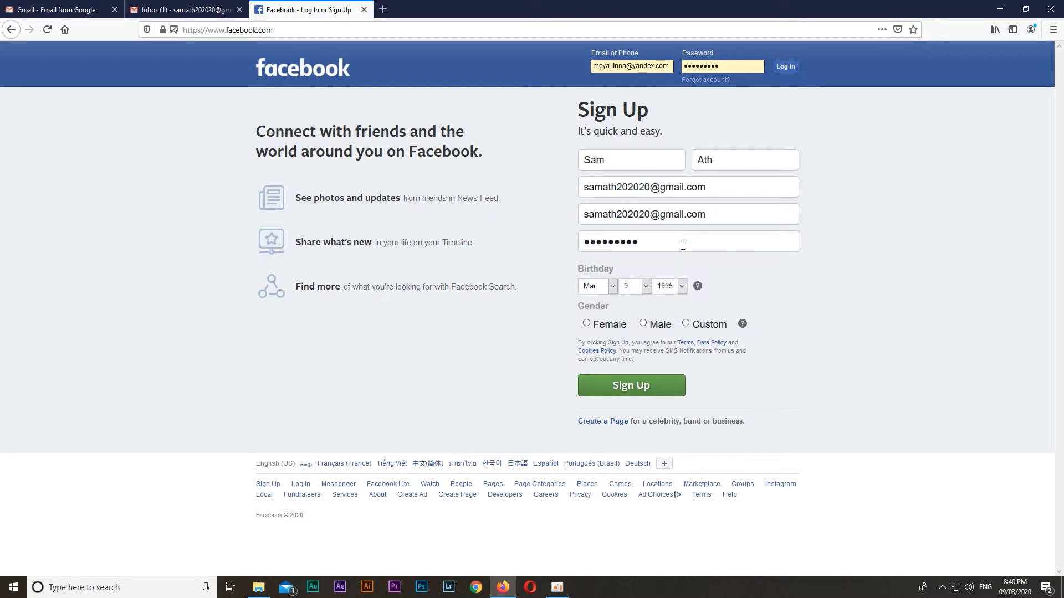
Set the date of birth and the gender to Male, submit the sign-up form, and dismiss the save-login prompt
left_click(611, 286)
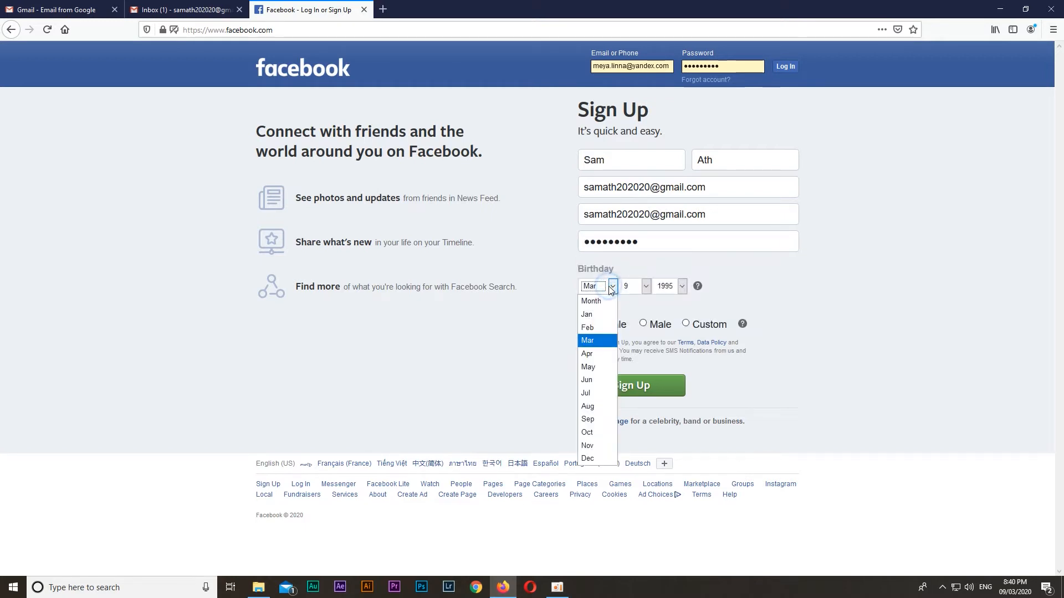
left_click(588, 367)
left_click(646, 286)
left_click(626, 366)
left_click(682, 286)
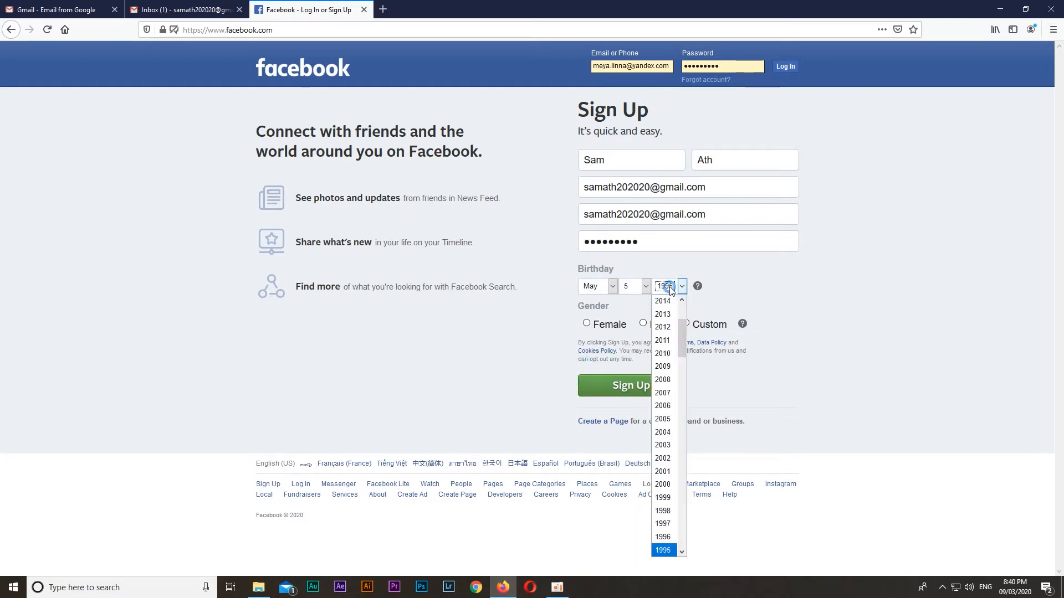
left_click(656, 327)
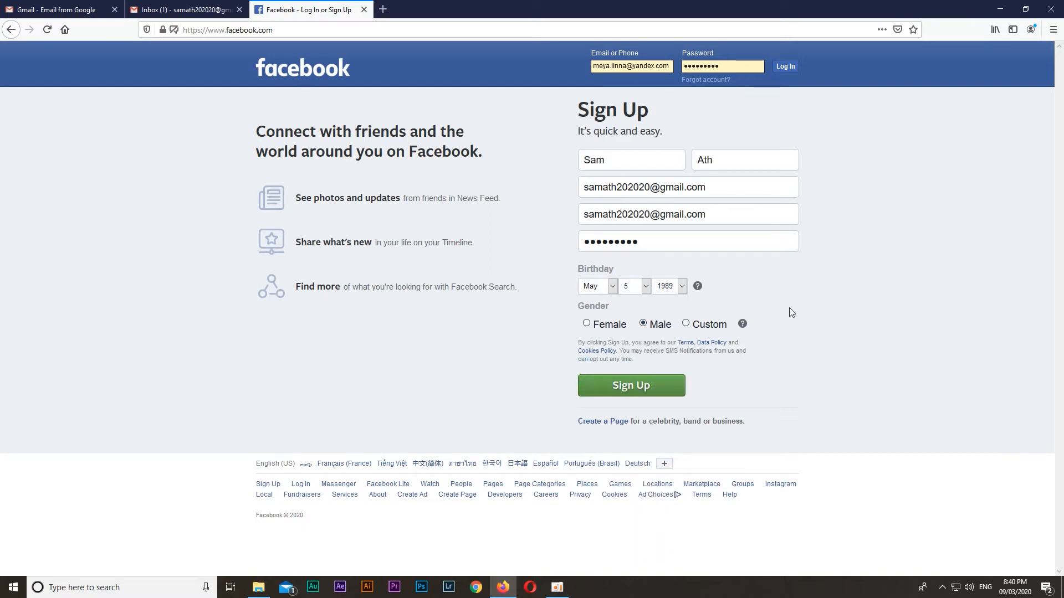
left_click(636, 395)
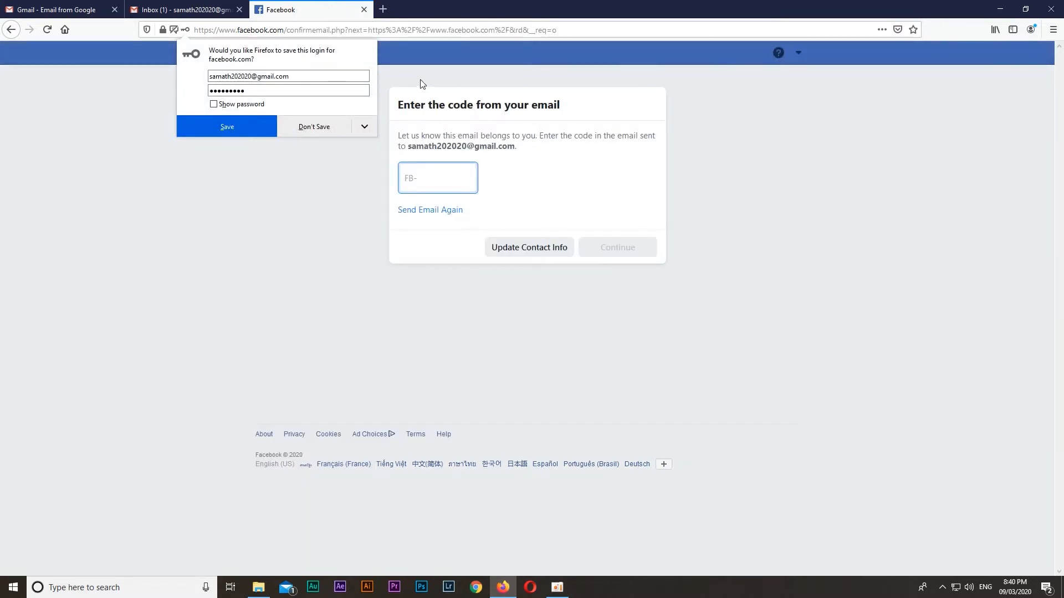
left_click(419, 77)
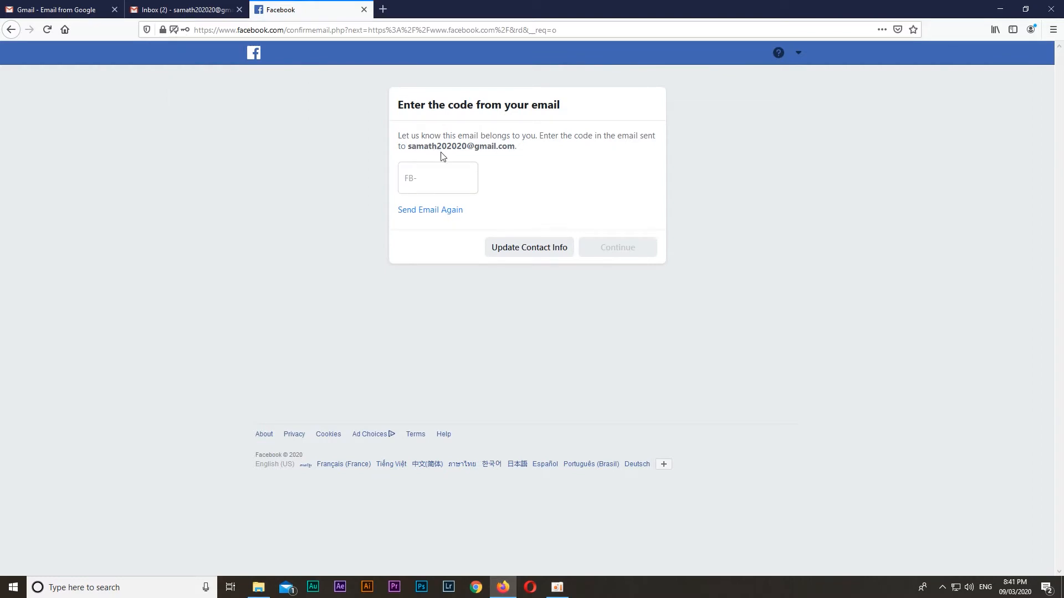
Open the Facebook confirmation email in the Gmail inbox and copy its confirmation code
left_click(168, 10)
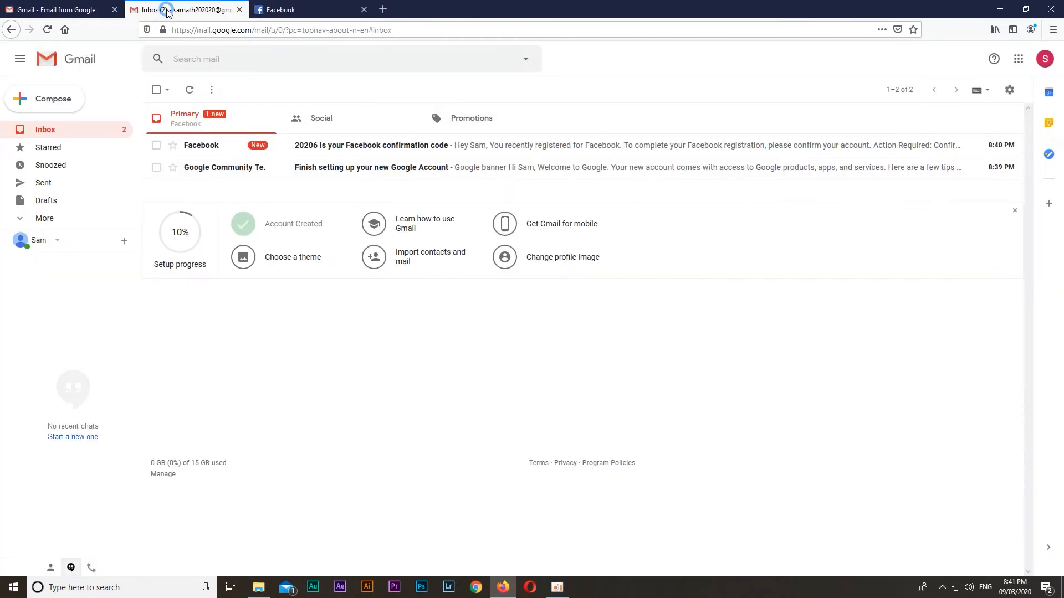
left_click(211, 144)
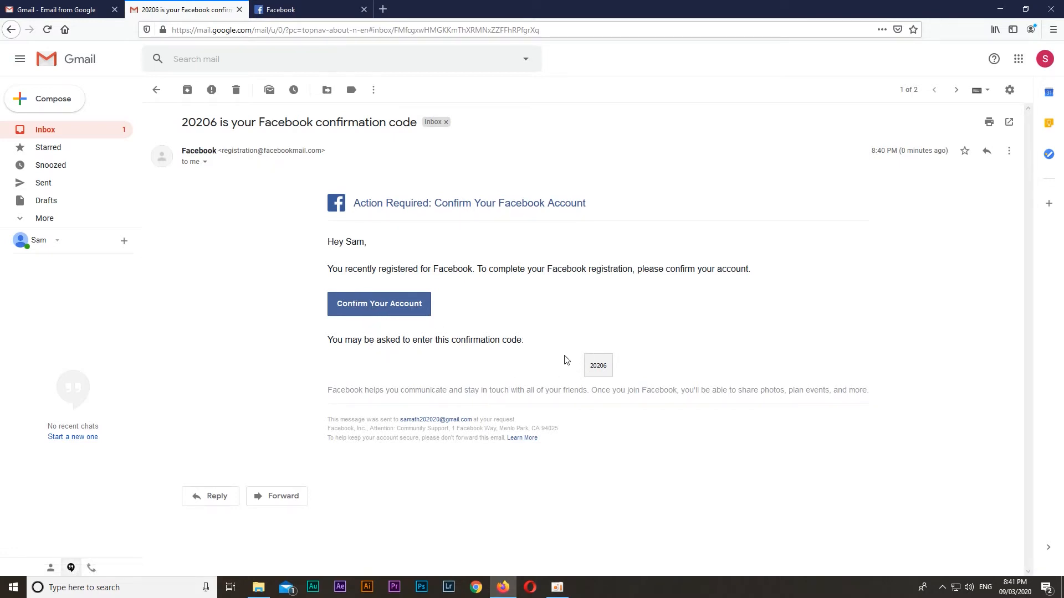
double_click(597, 366)
key("ctrl+c")
Paste the confirmation code into the Facebook email verification form, submit it, and acknowledge the account confirmation
left_click(285, 8)
left_click(443, 176)
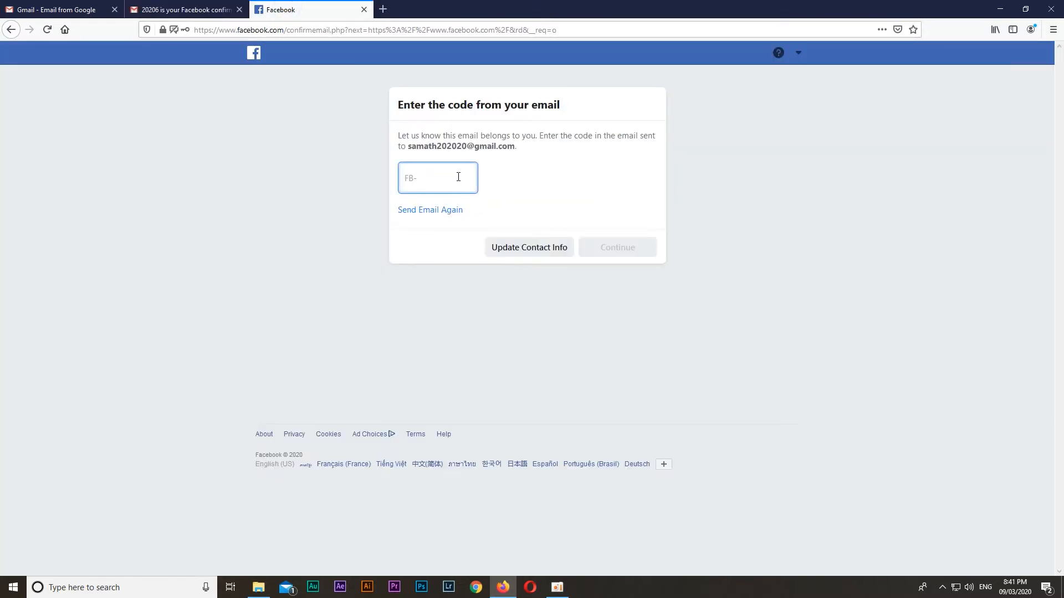
key("ctrl+v")
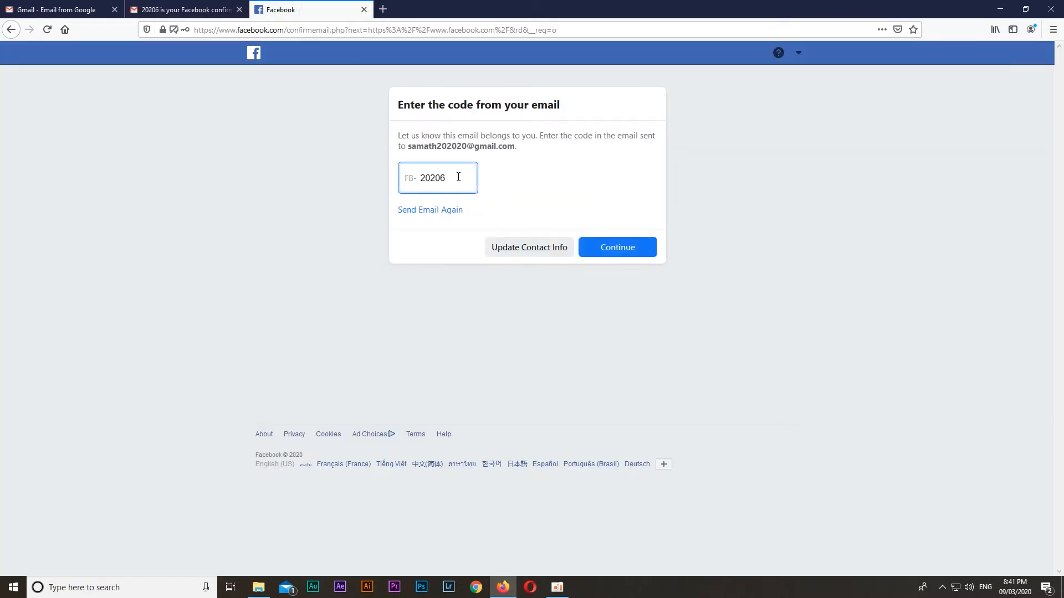
left_click(608, 254)
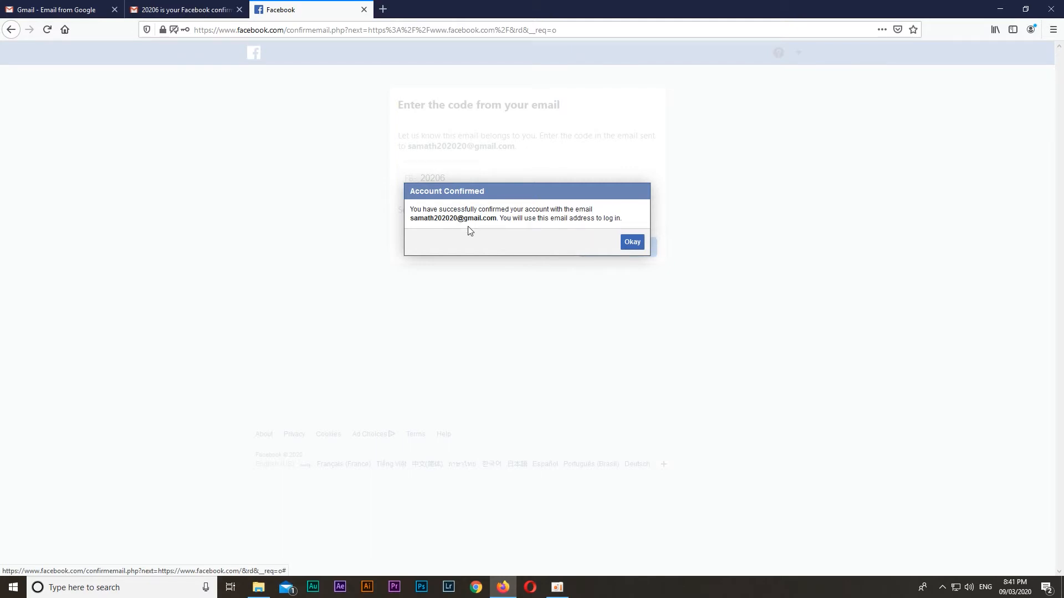
left_click(632, 243)
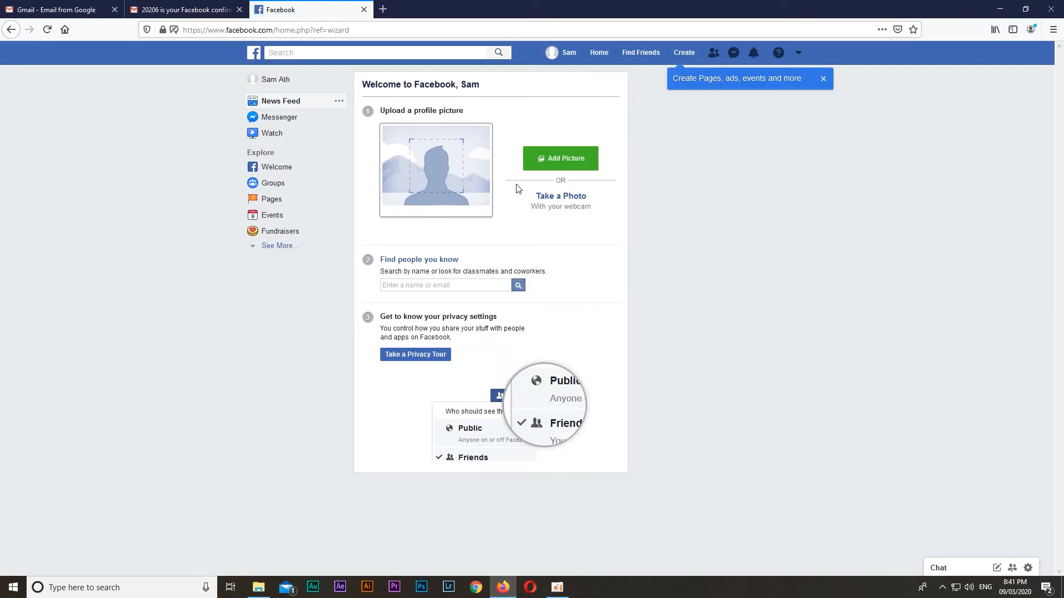
Open the account's profile, upload SPK_4678_Sqare.jpg from the Edited folder as the profile picture, and save it
left_click(276, 81)
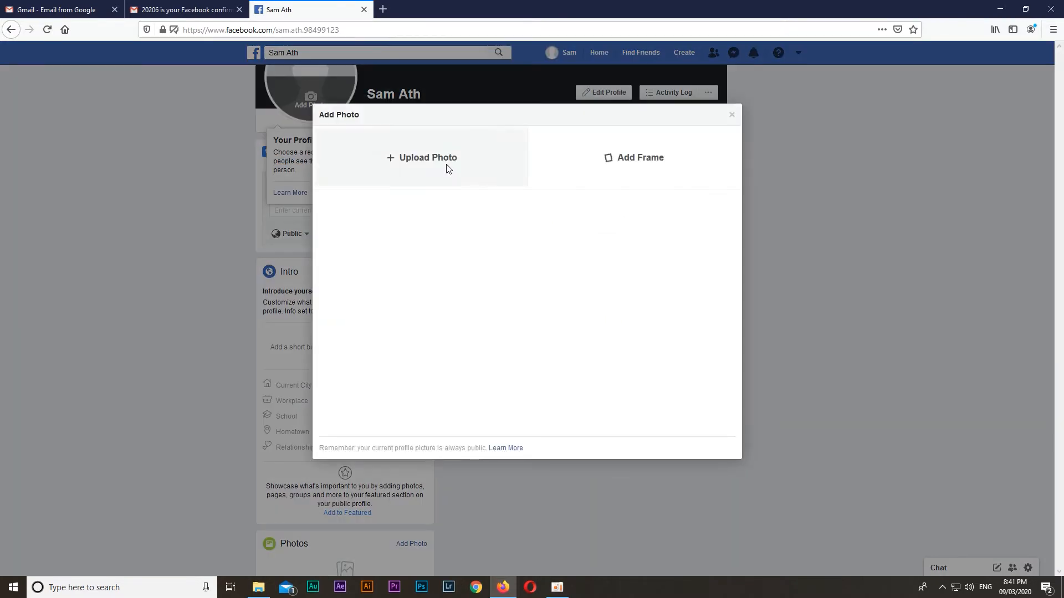
left_click(447, 166)
left_click_drag(86, 165, 86, 221)
left_click(54, 242)
double_click(145, 148)
double_click(140, 154)
double_click(128, 193)
double_click(190, 88)
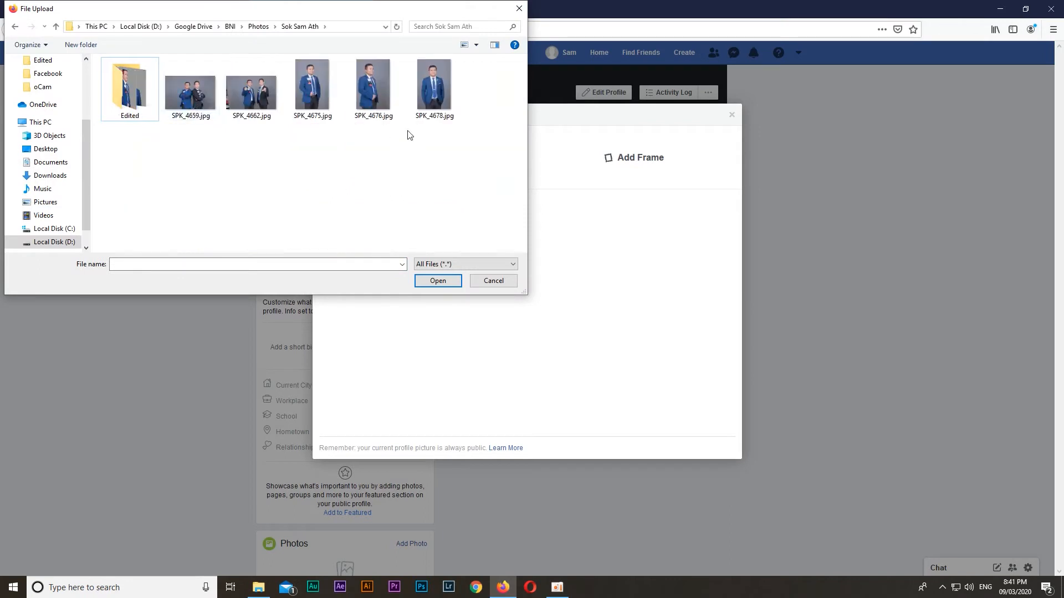
double_click(131, 88)
double_click(434, 83)
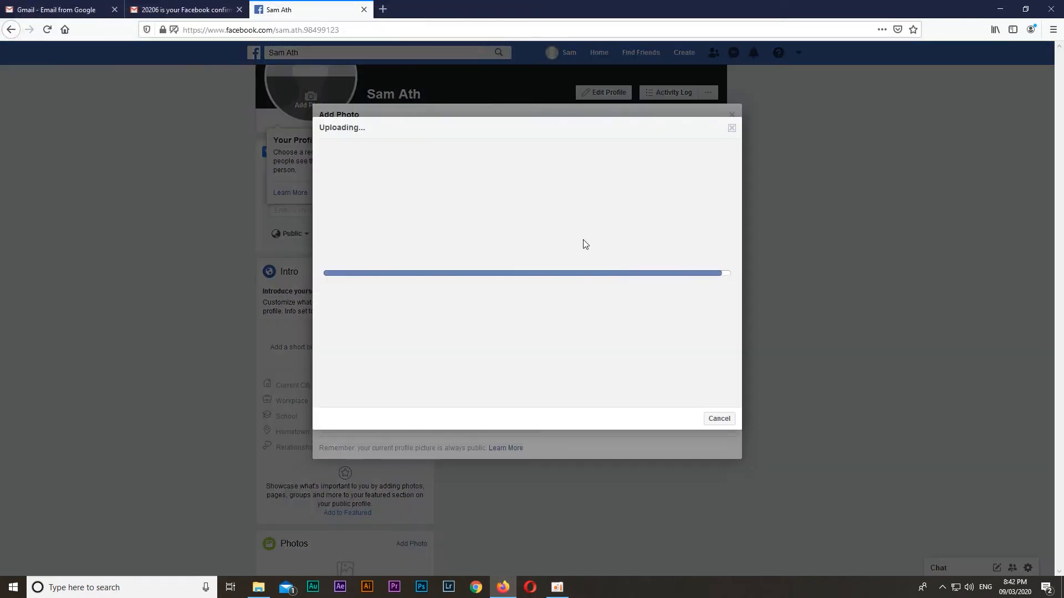
left_click(720, 421)
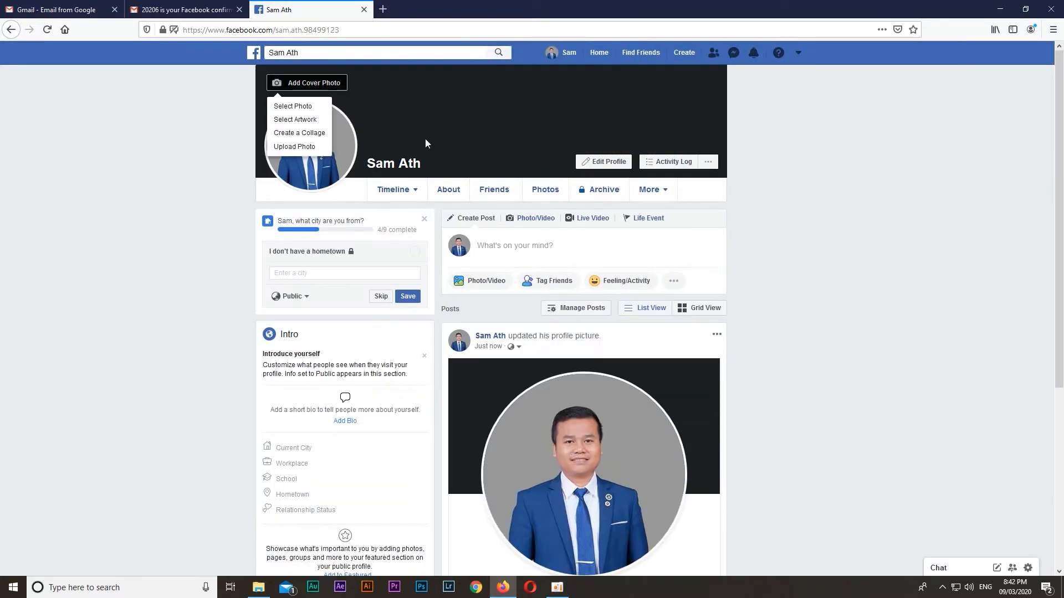
Upload a cover photo from the BNI Photos folder, shift it down so the speaker's whole head shows, and save the changes
left_click(326, 86)
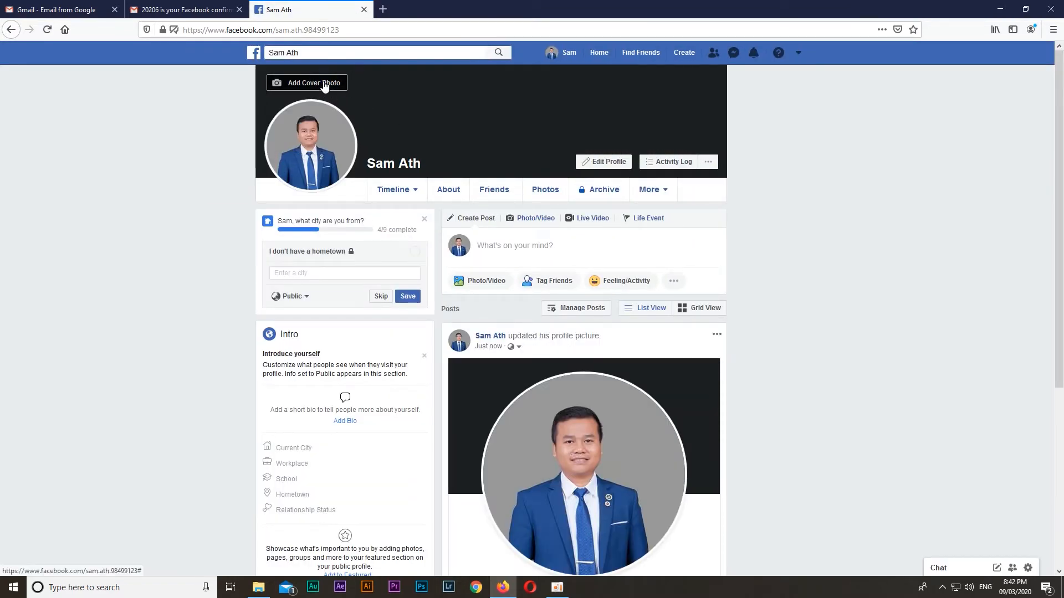
left_click(326, 86)
left_click(309, 118)
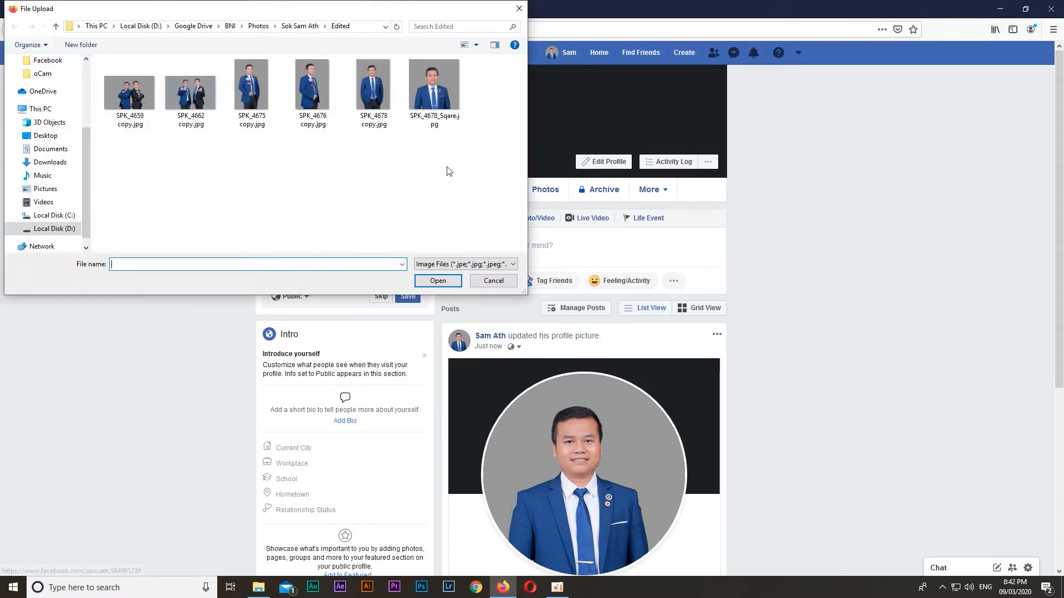
left_click(263, 27)
double_click(337, 226)
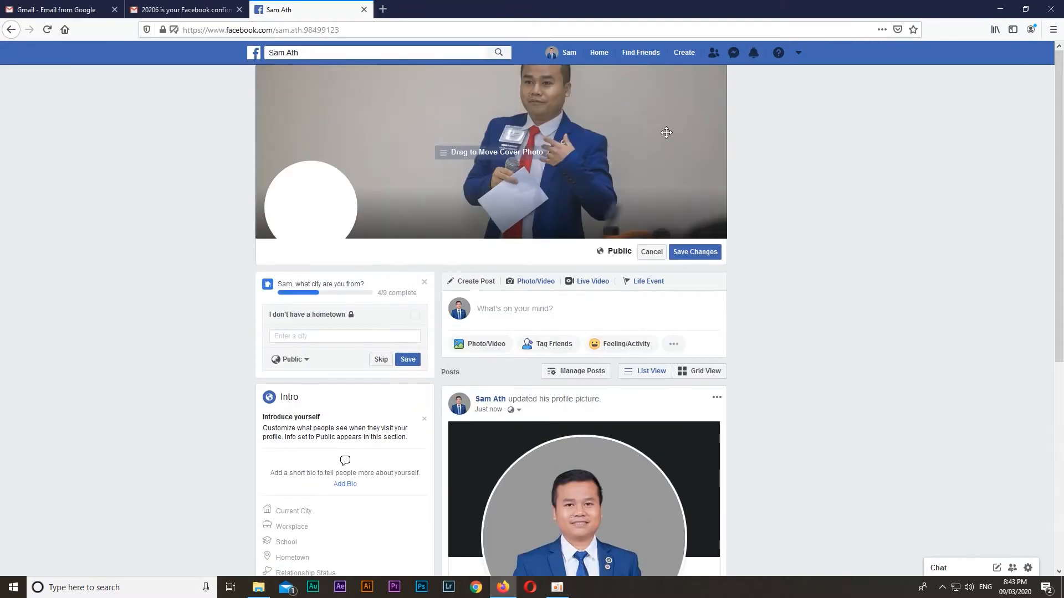
left_click_drag(618, 115, 614, 139)
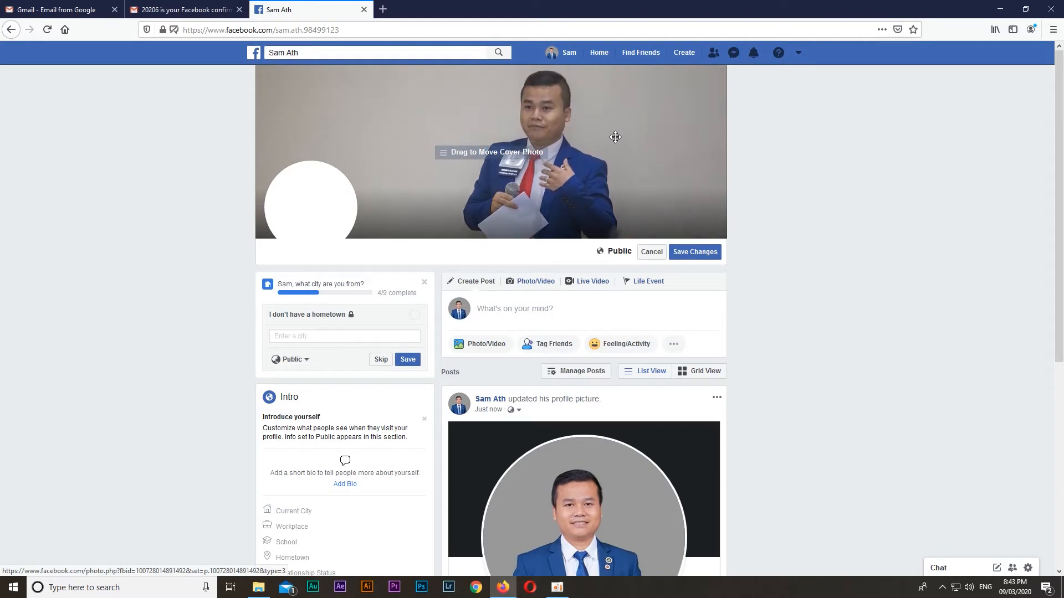
left_click(695, 252)
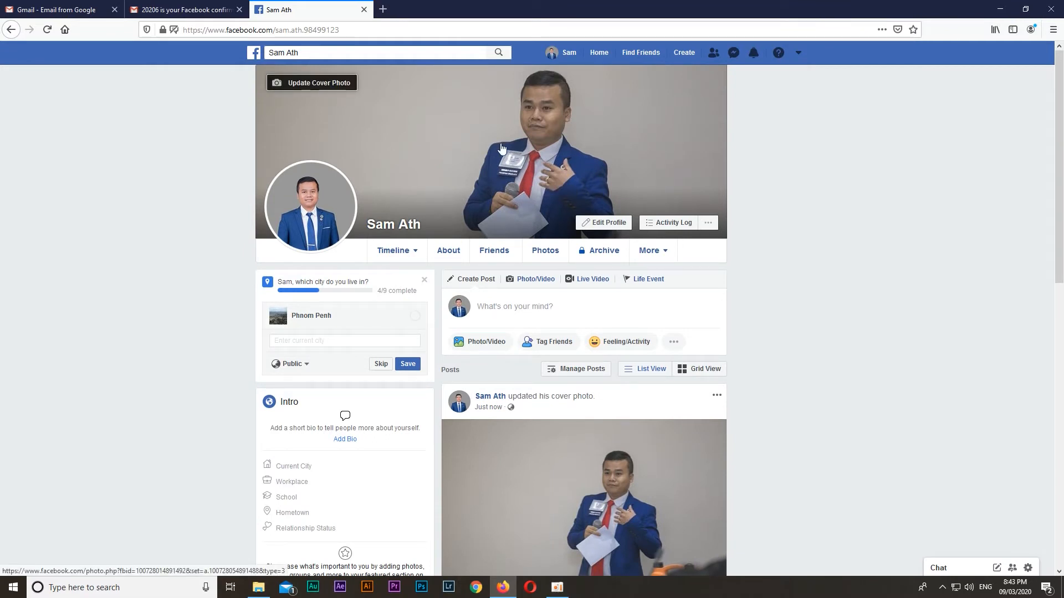
Start creating a new Facebook Page
left_click(685, 54)
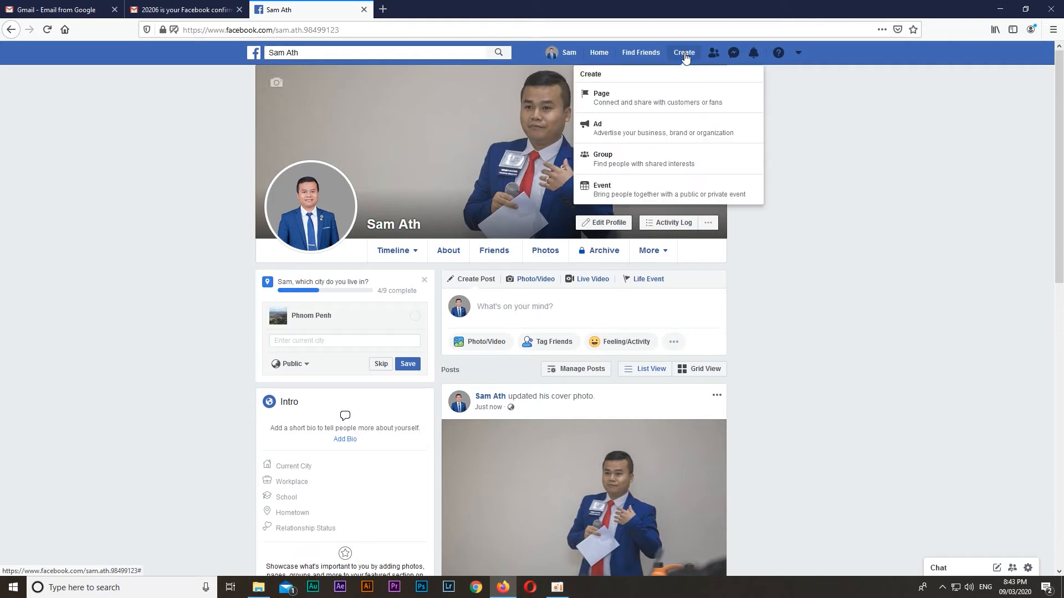
left_click(637, 107)
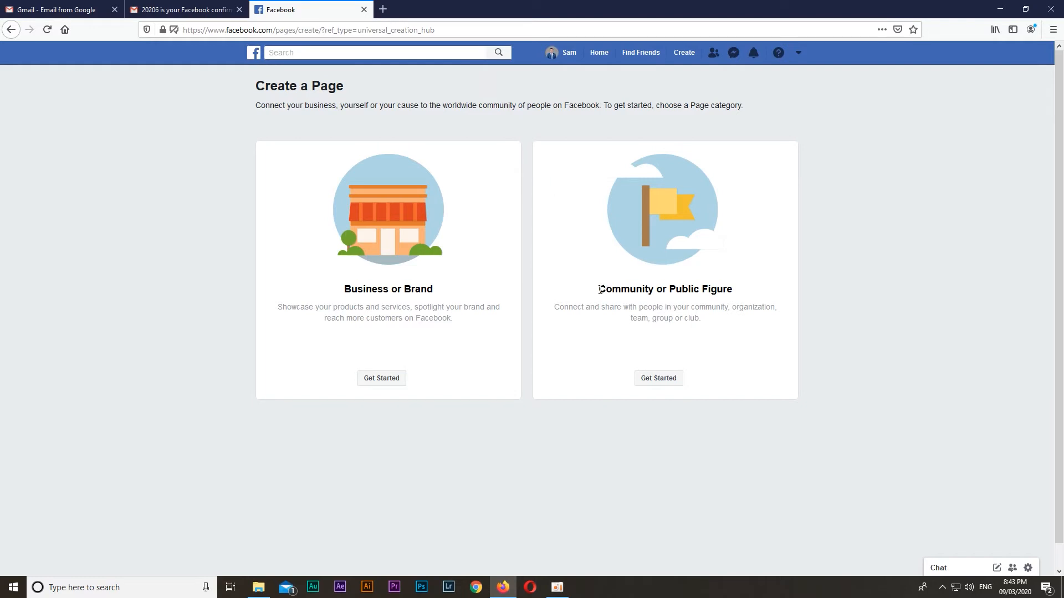
left_click_drag(600, 289, 736, 278)
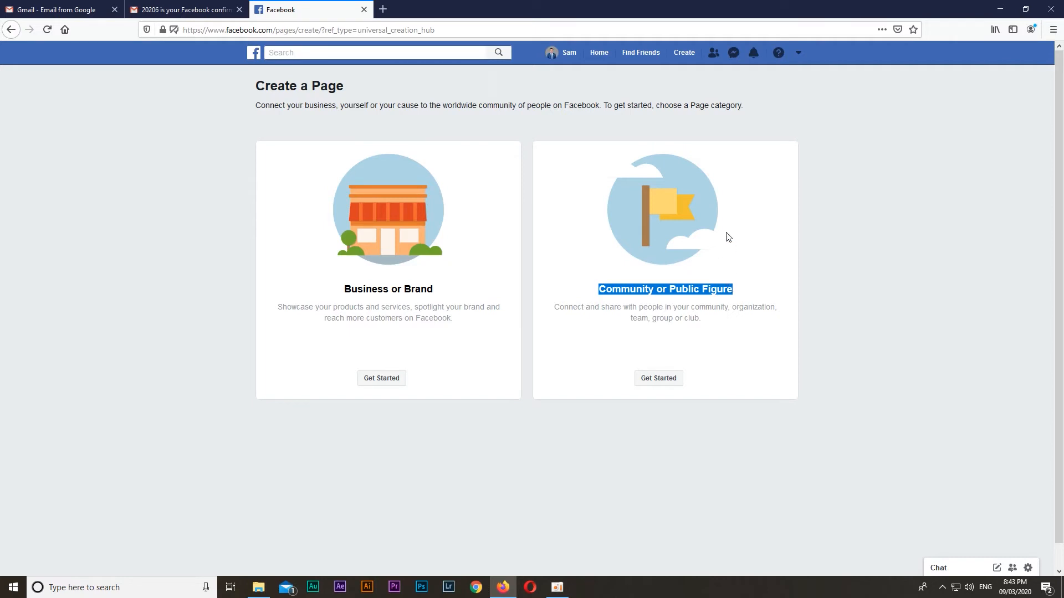
left_click(592, 249)
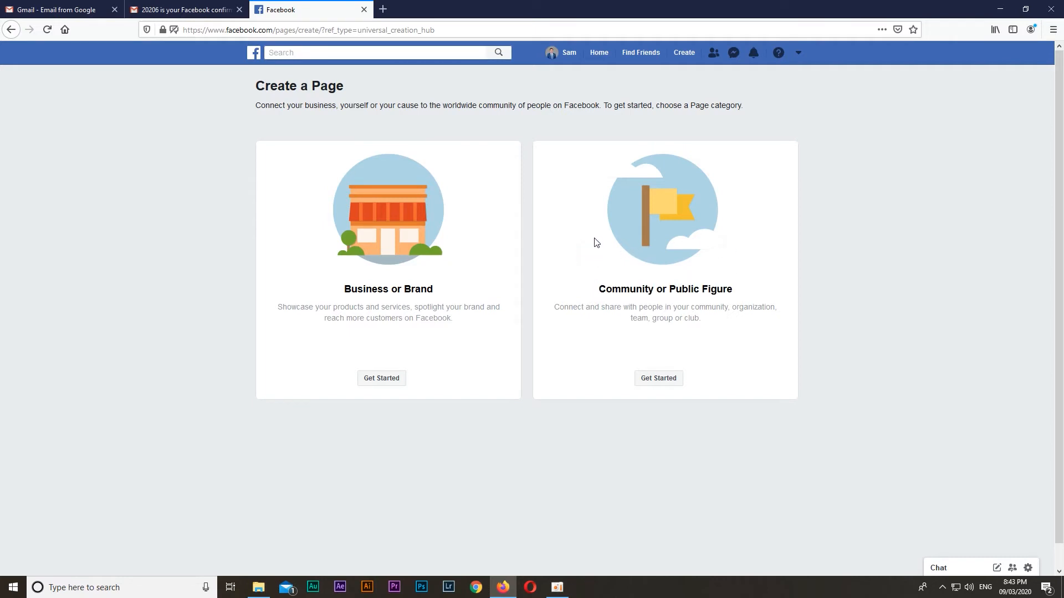
left_click_drag(345, 289, 442, 293)
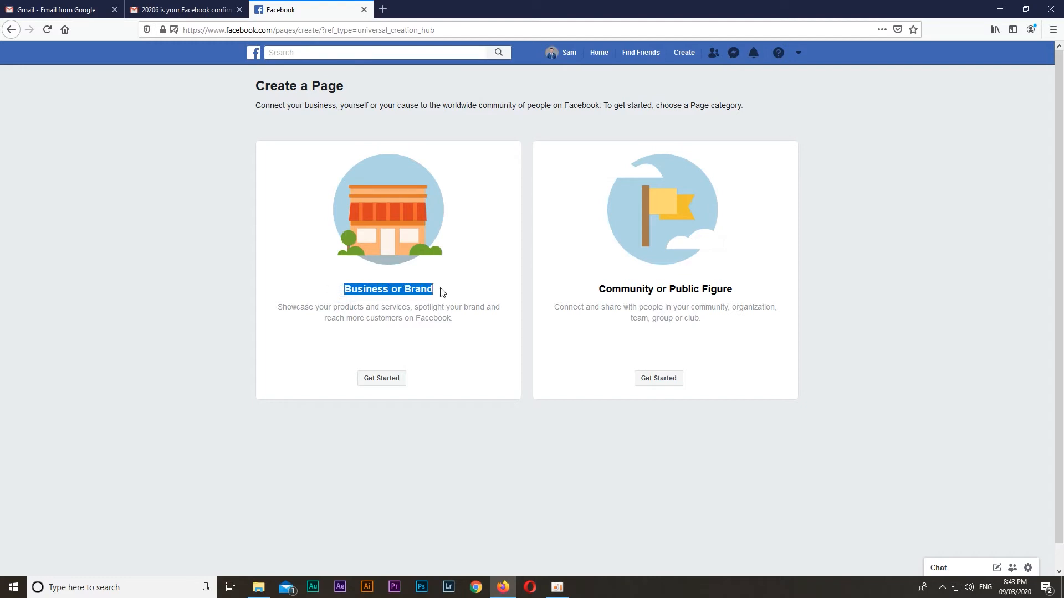
left_click(587, 283)
left_click_drag(602, 289, 749, 290)
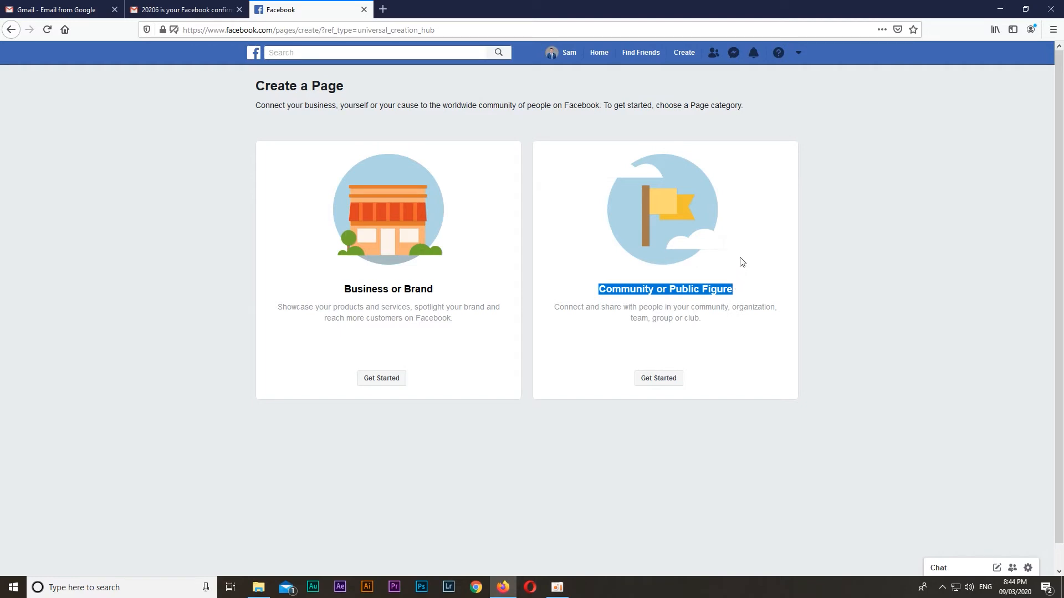
left_click(395, 320)
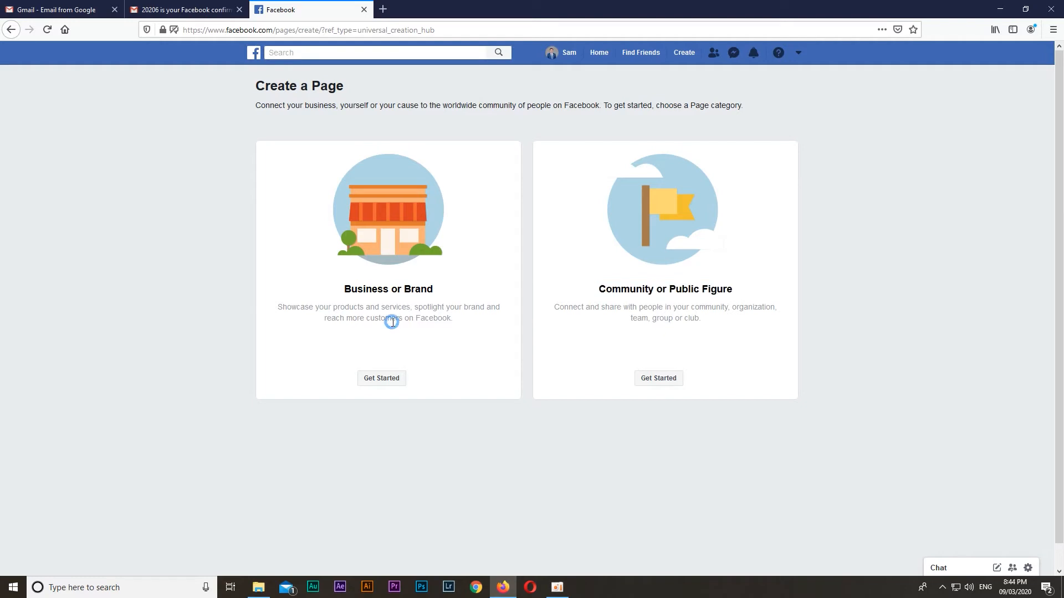
Choose a Business or Brand Page, name it with the owner's name plus "Digital Marketing", and set the category to Advertising/Marketing
left_click(381, 385)
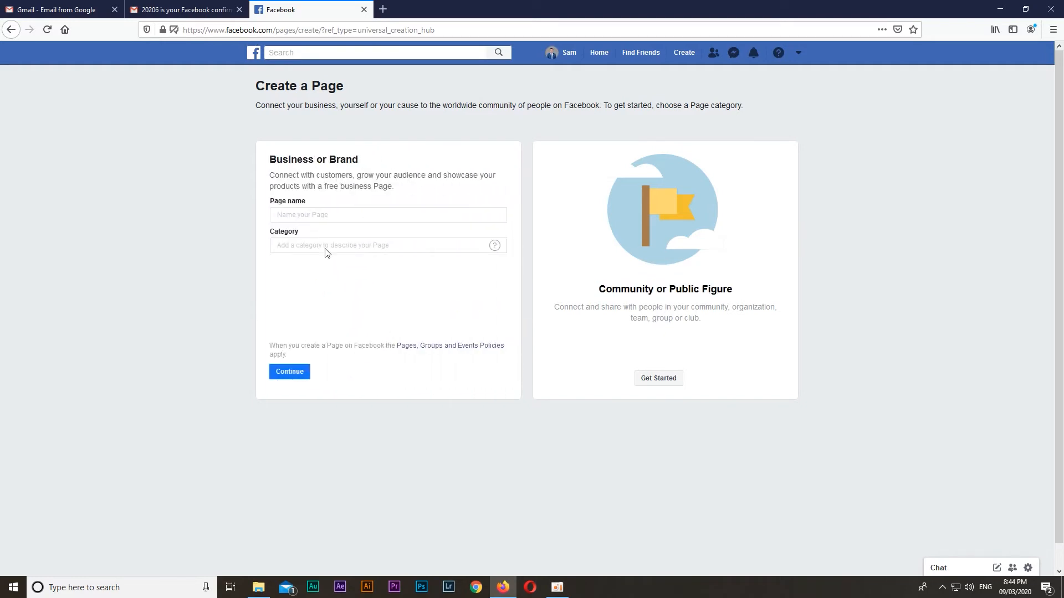
left_click(311, 217)
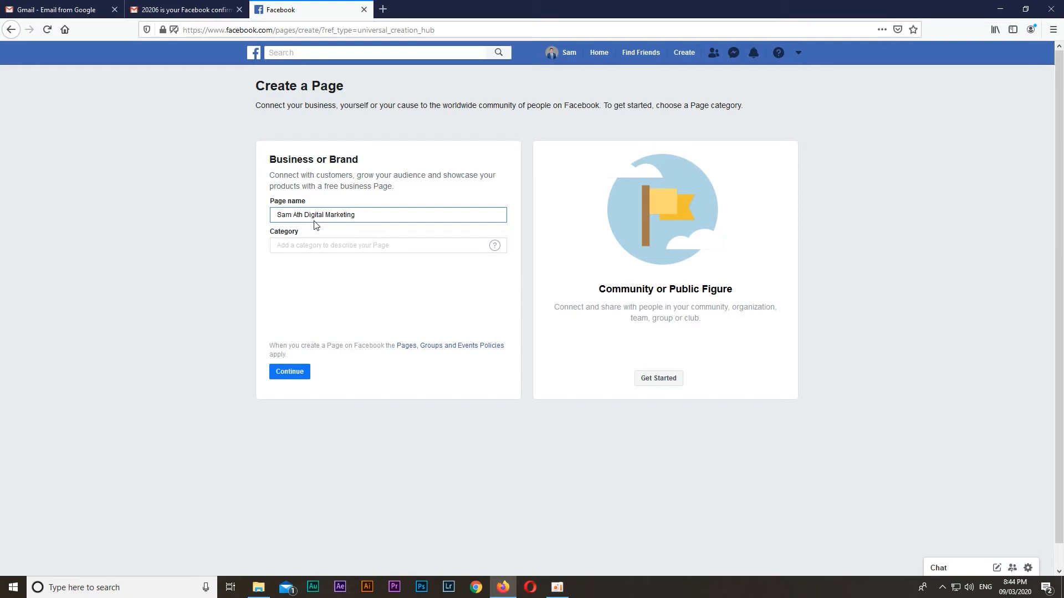
left_click(325, 247)
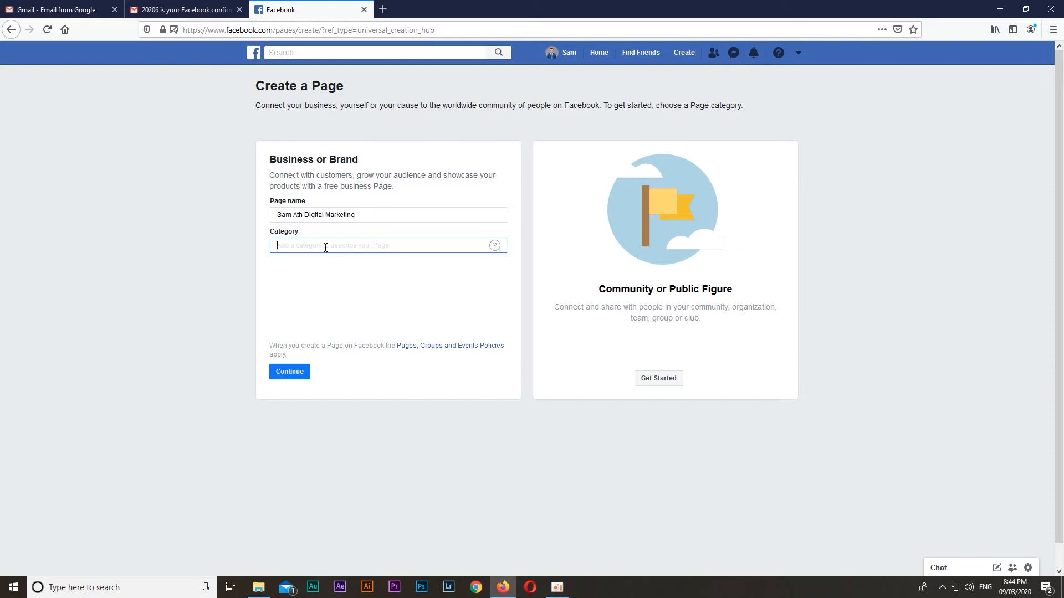
type("Adver")
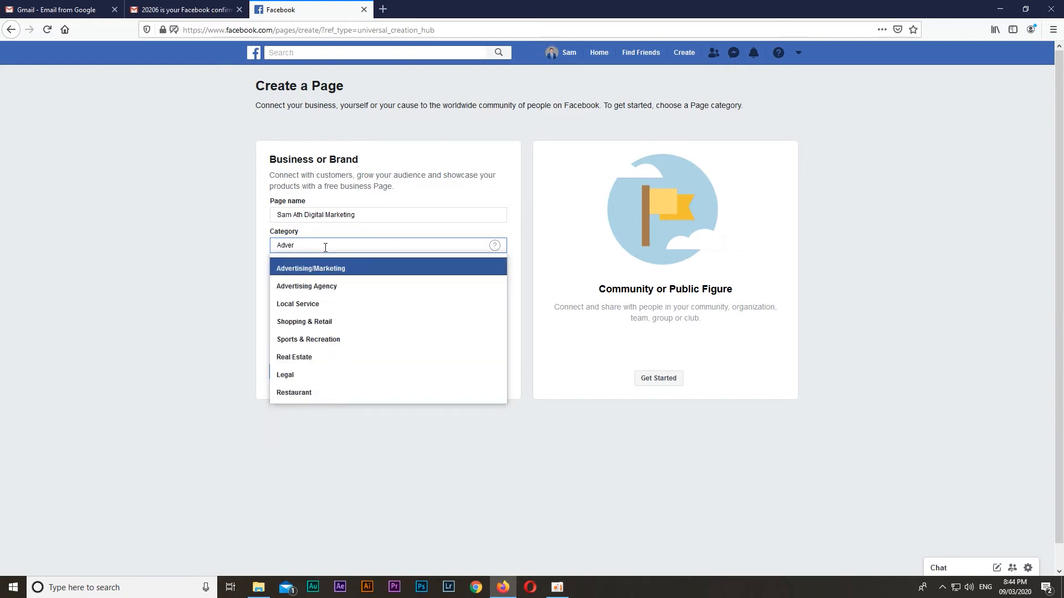
left_click(336, 270)
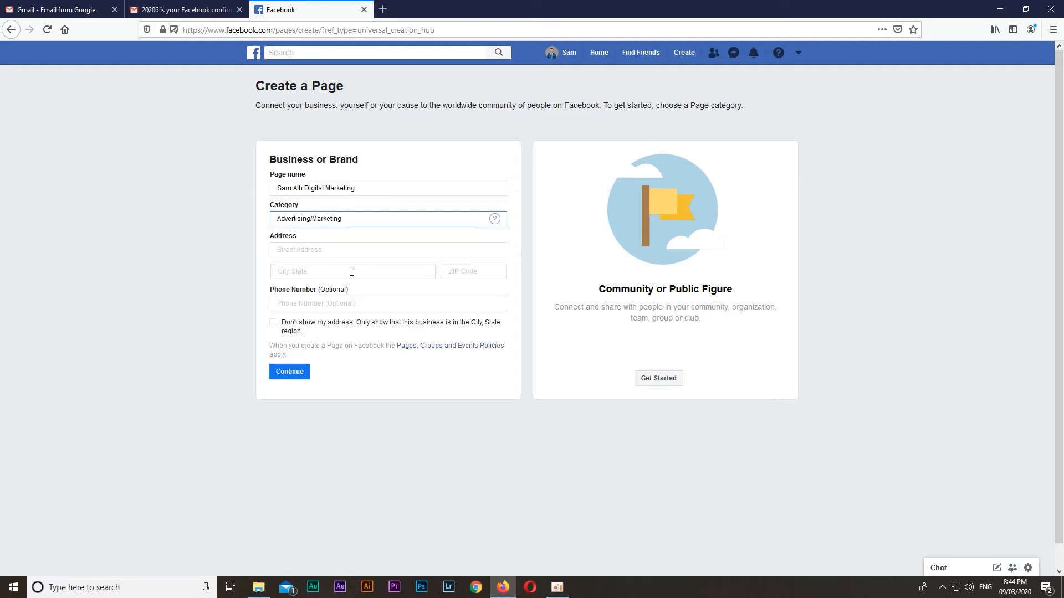
Fill in the business's street address, city, ZIP code and phone number, and continue creating the Page
left_click(340, 250)
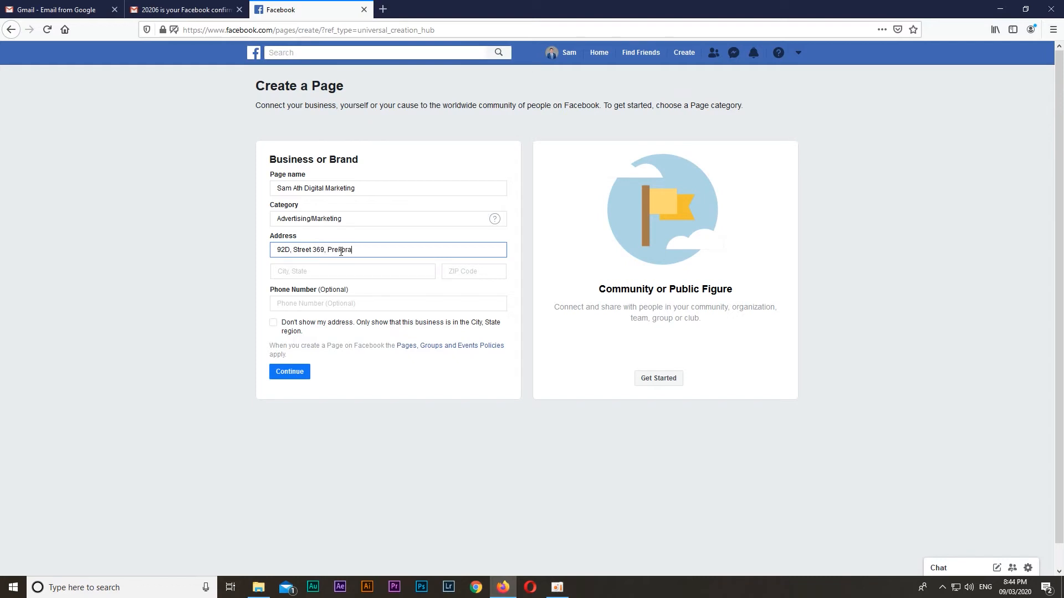
left_click(356, 272)
type("Phnom Penh")
left_click(352, 295)
key("Tab")
type("855")
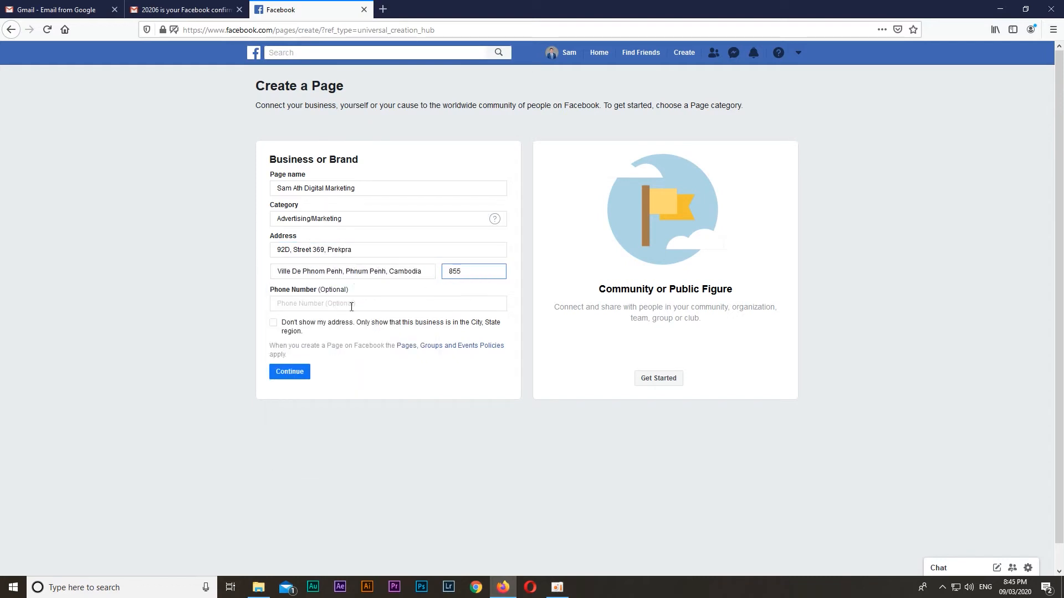
left_click(351, 306)
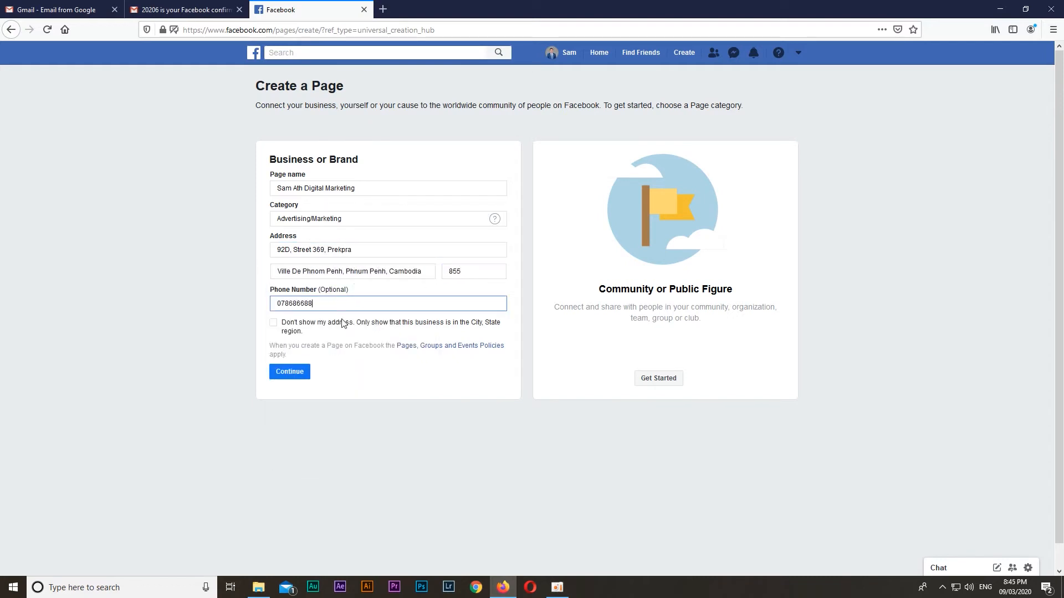
left_click(291, 373)
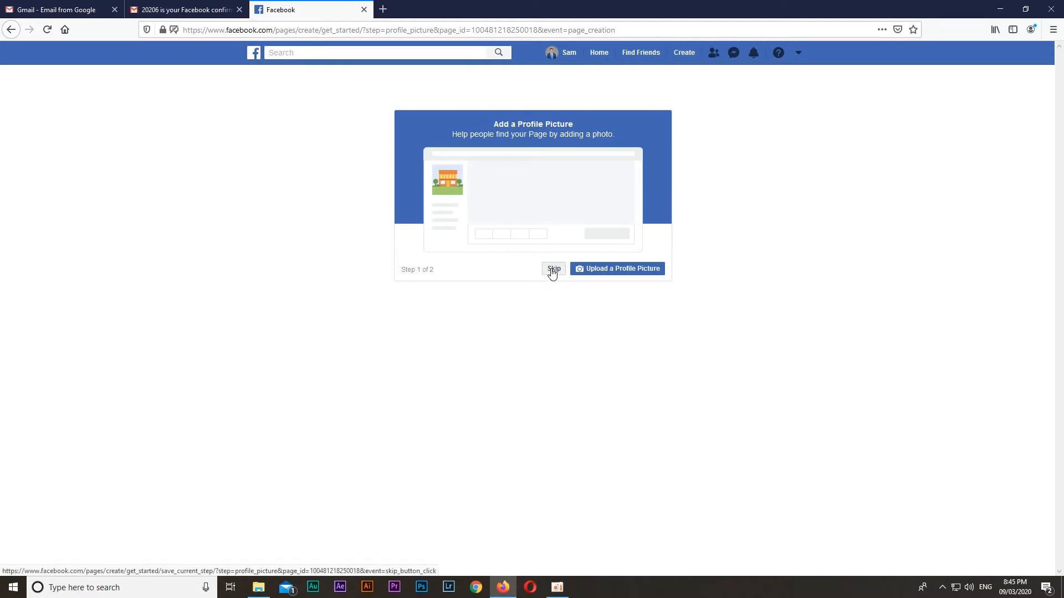
left_click(604, 274)
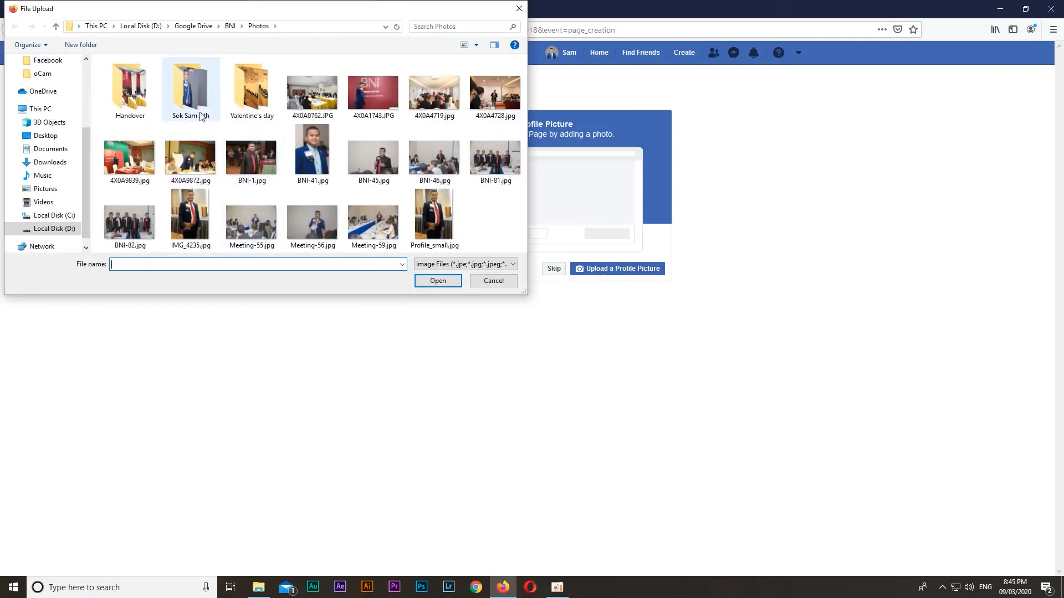
double_click(190, 94)
double_click(130, 97)
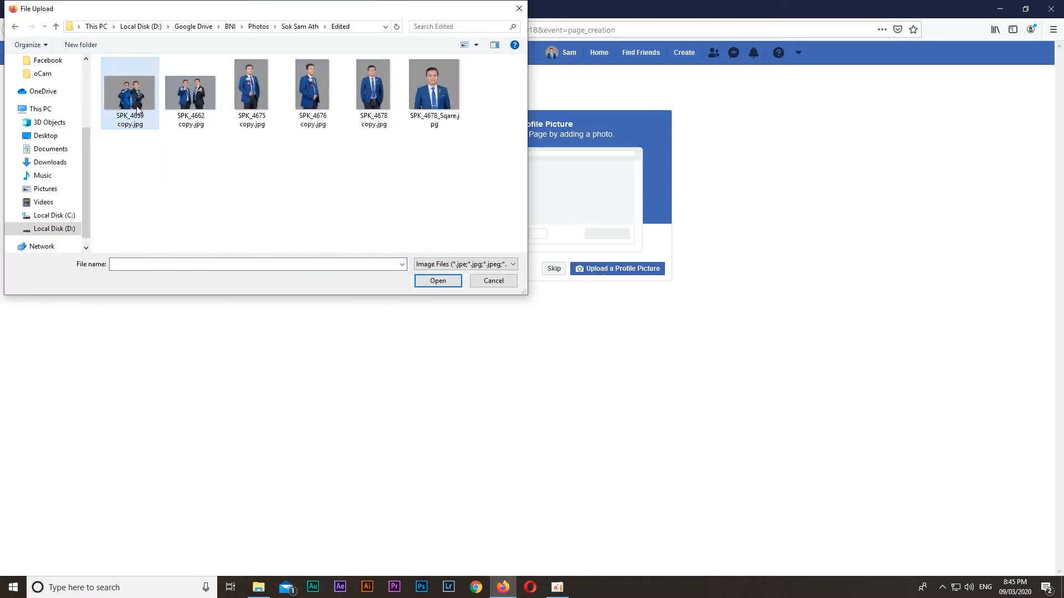
double_click(130, 98)
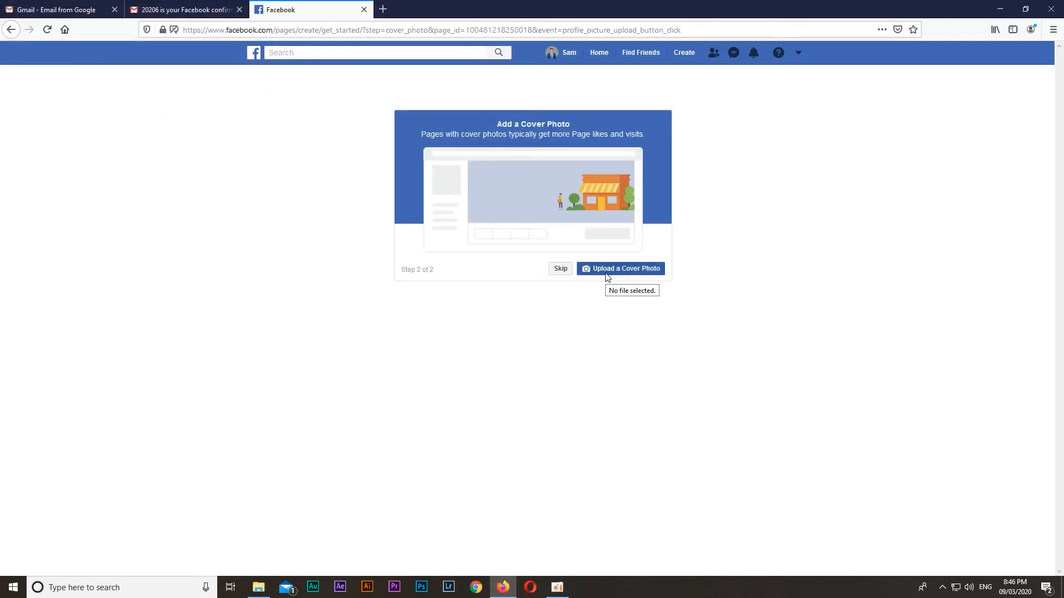
Upload a meeting photo with the standing speaker from the BNI Photos folder as the Page's cover photo
left_click(607, 271)
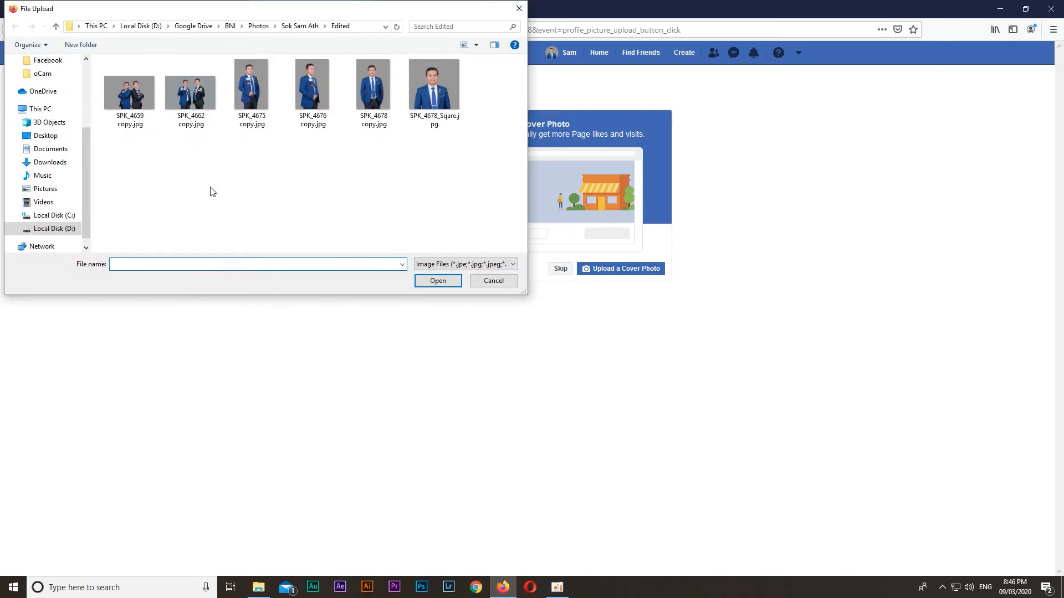
left_click(257, 27)
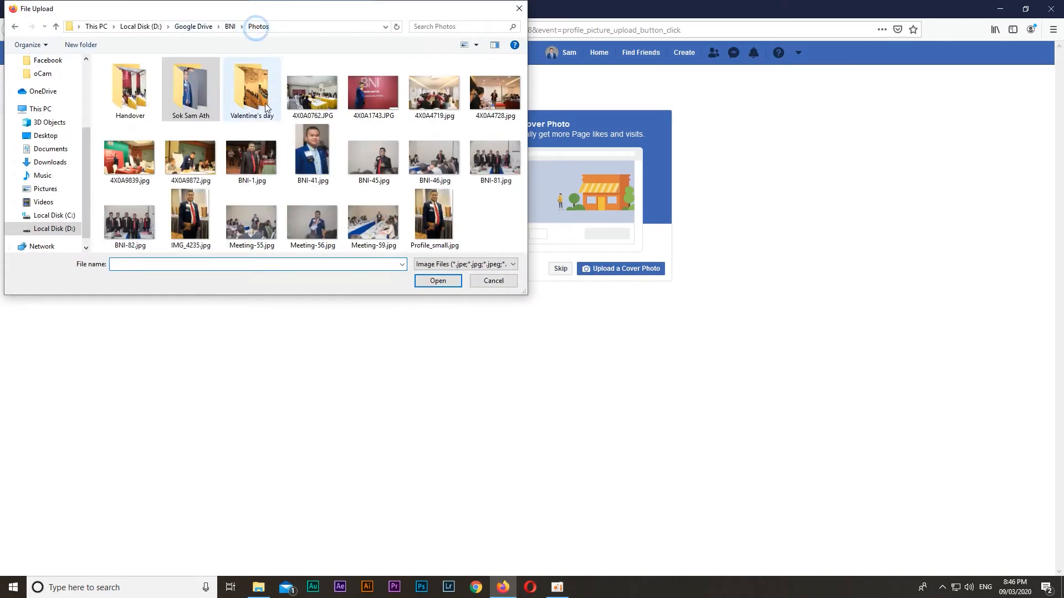
double_click(298, 219)
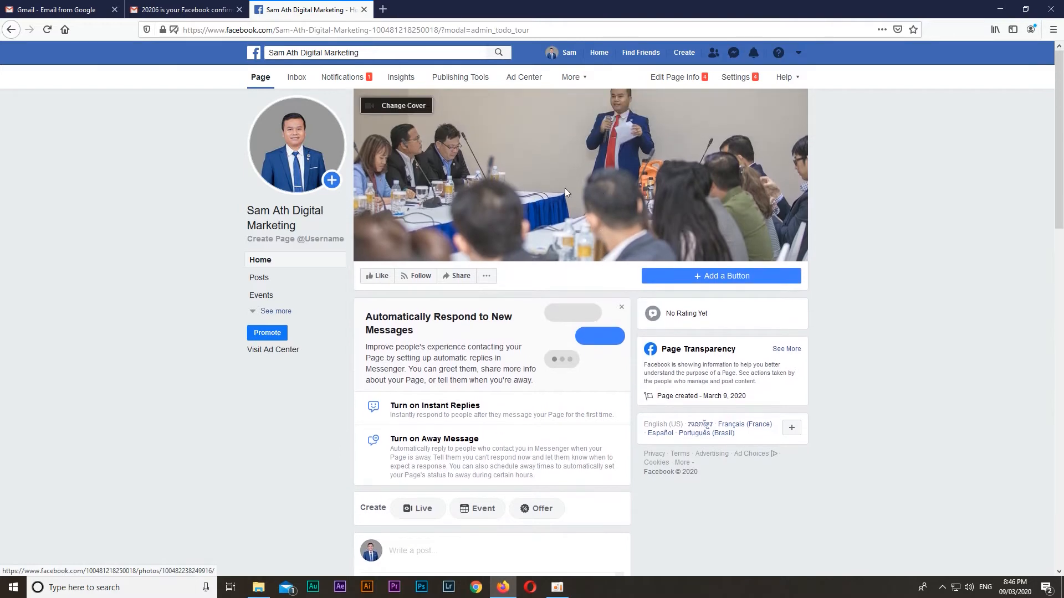
Go to the Page's About section, add the business contact email address, and save it
scroll(564, 187, "down", 3)
scroll(543, 192, "up", 3)
left_click(269, 312)
left_click(267, 368)
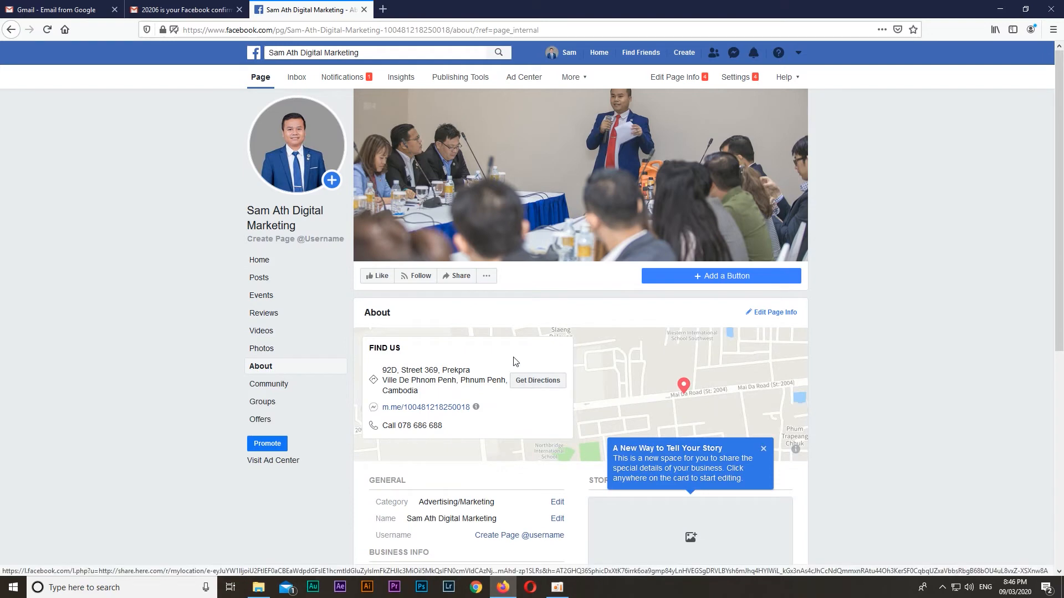
scroll(988, 314, "down", 4)
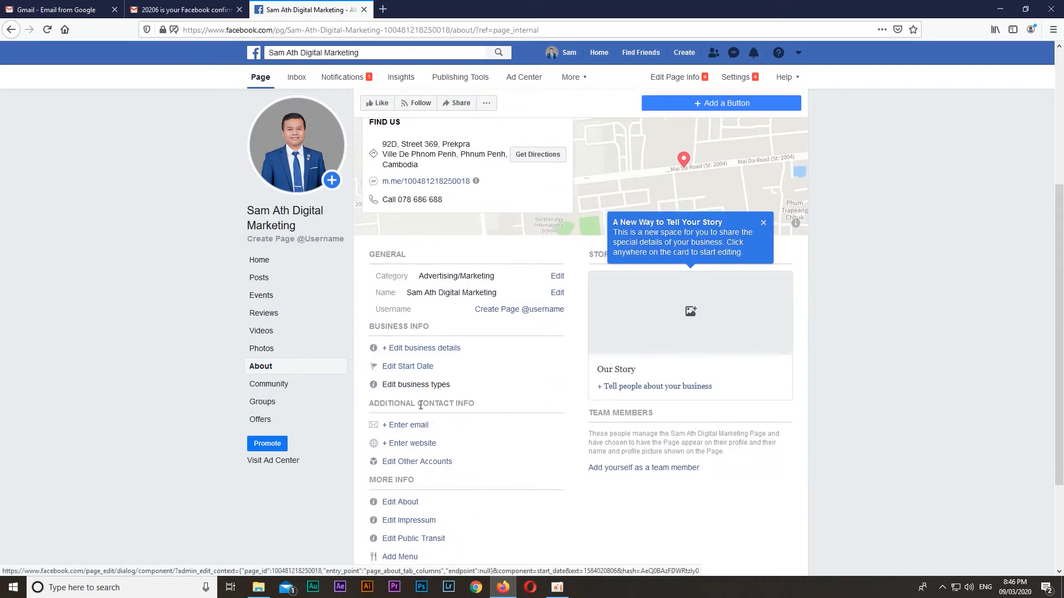
left_click(399, 425)
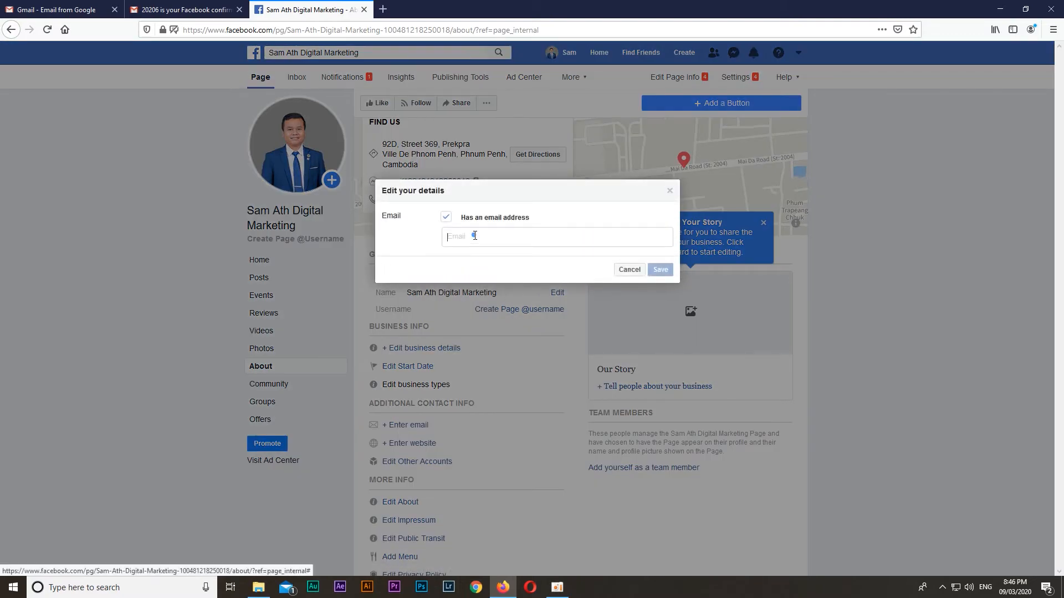
left_click(474, 236)
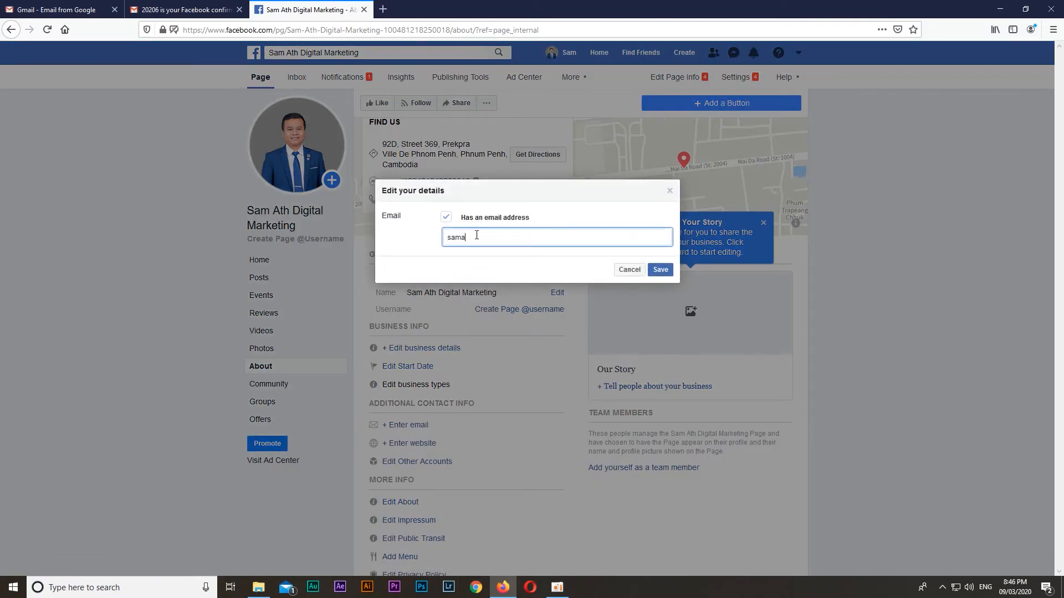
left_click(663, 270)
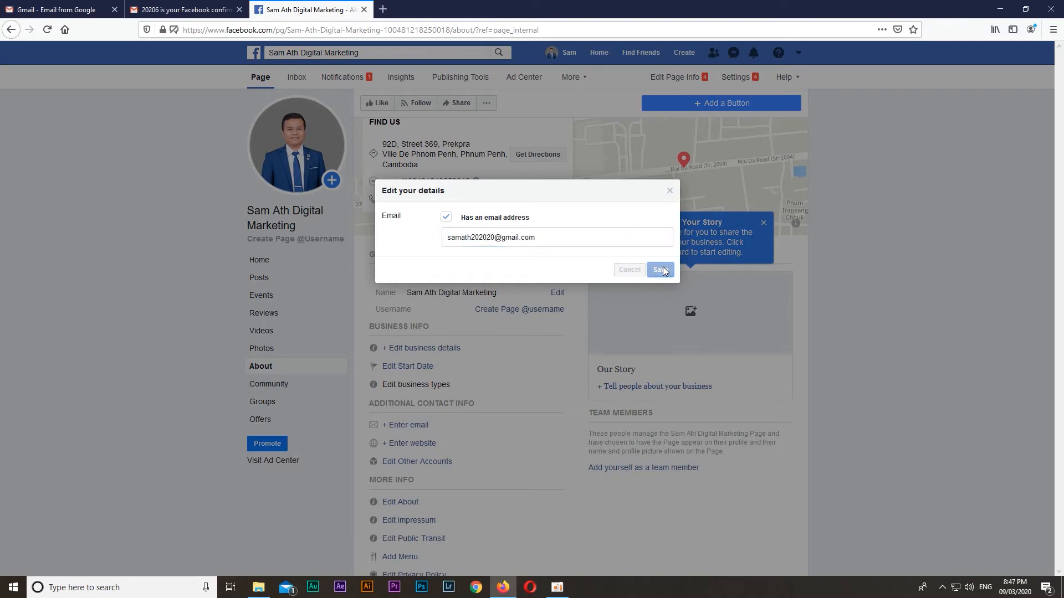
Start adding a website to the Page's contact info and enter the owner's personal website address
scroll(399, 341, "down", 2)
left_click(402, 332)
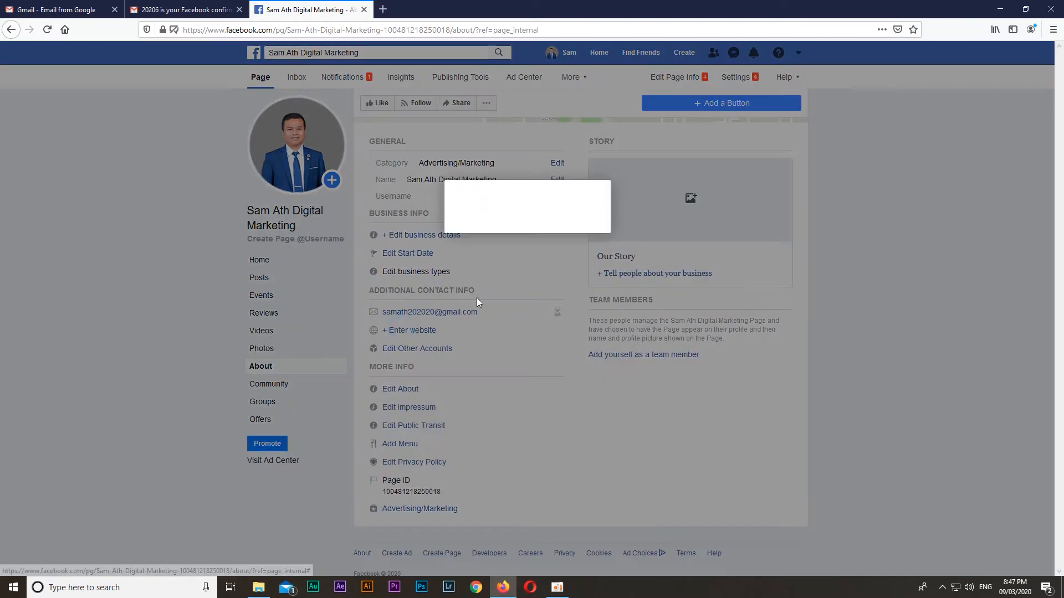
left_click(499, 273)
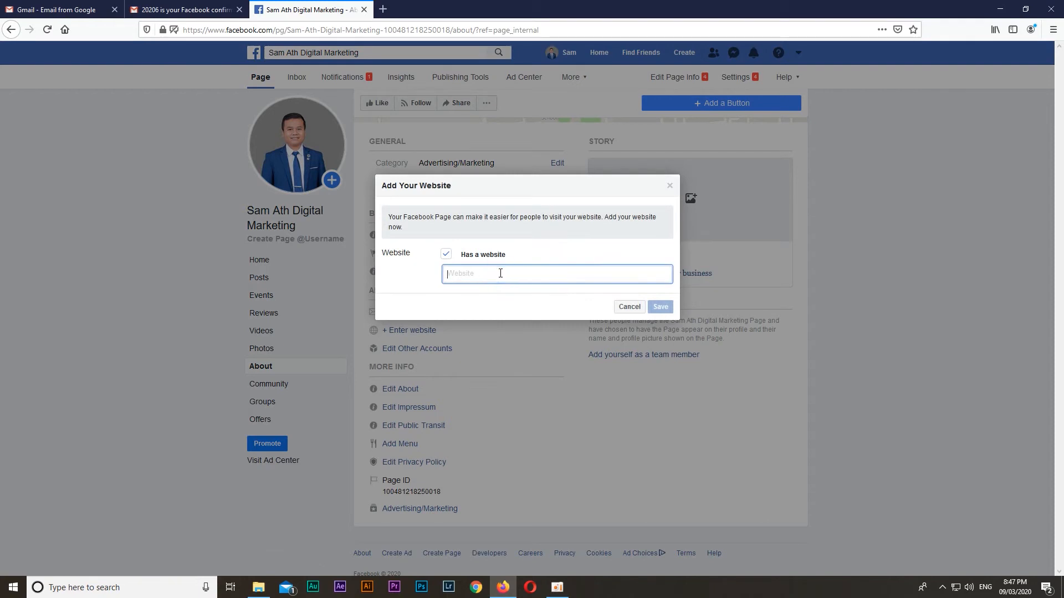
type("www.soksamath.com")
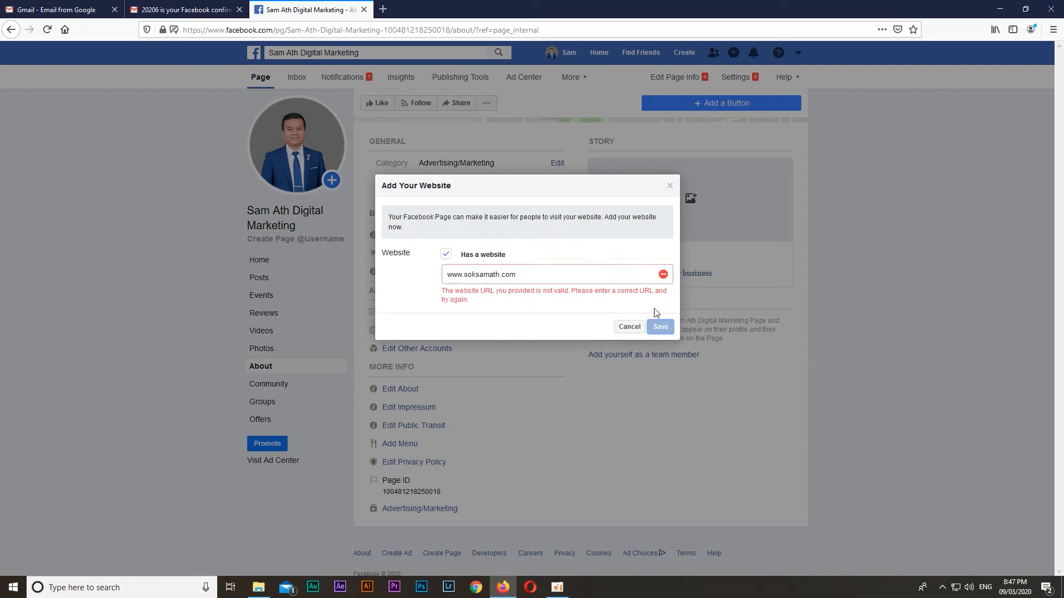
left_click(540, 272)
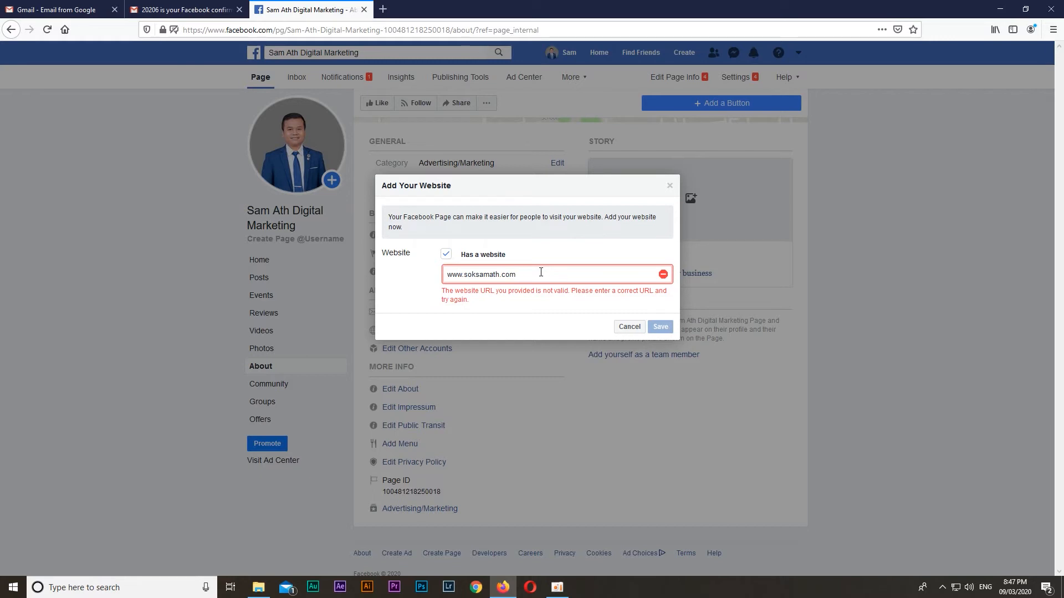
key("ctrl+a")
type("www")
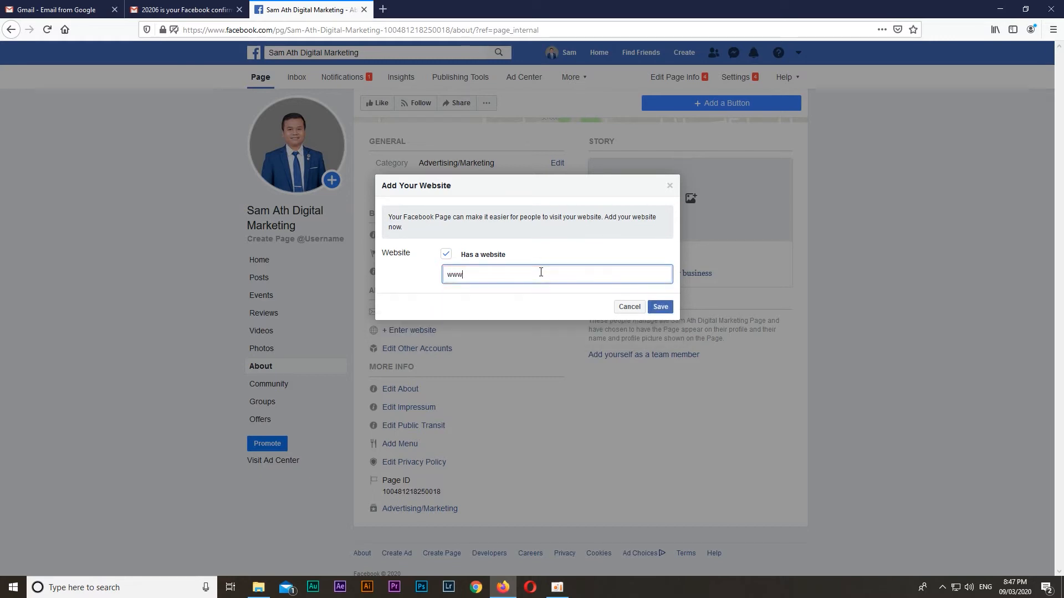
type(".yoopec.com")
left_click(660, 306)
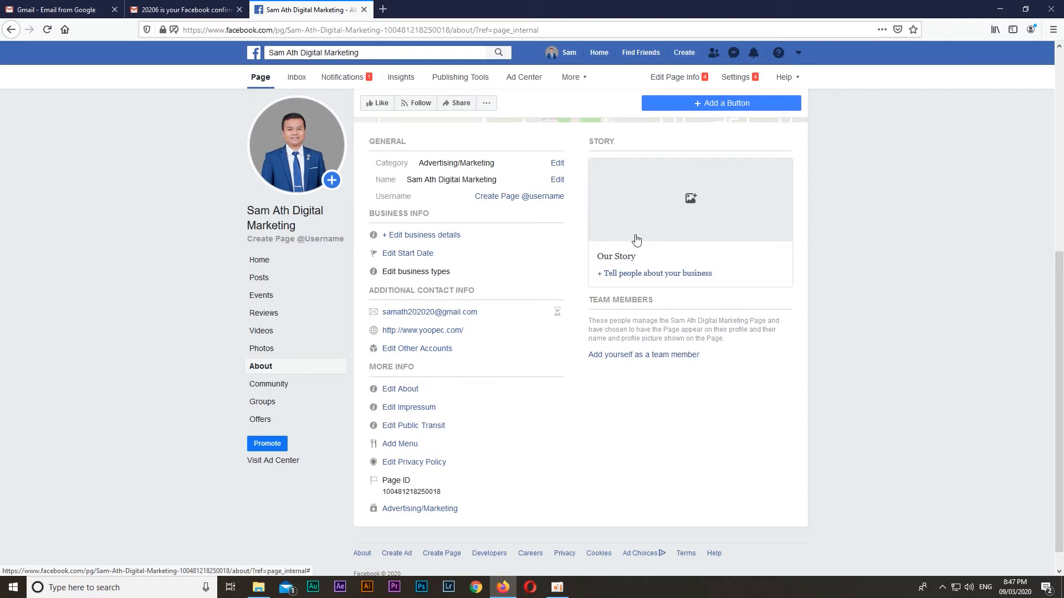
Try to create a Page username made of the owner's name followed by "digital", and dismiss the resulting message
left_click(502, 198)
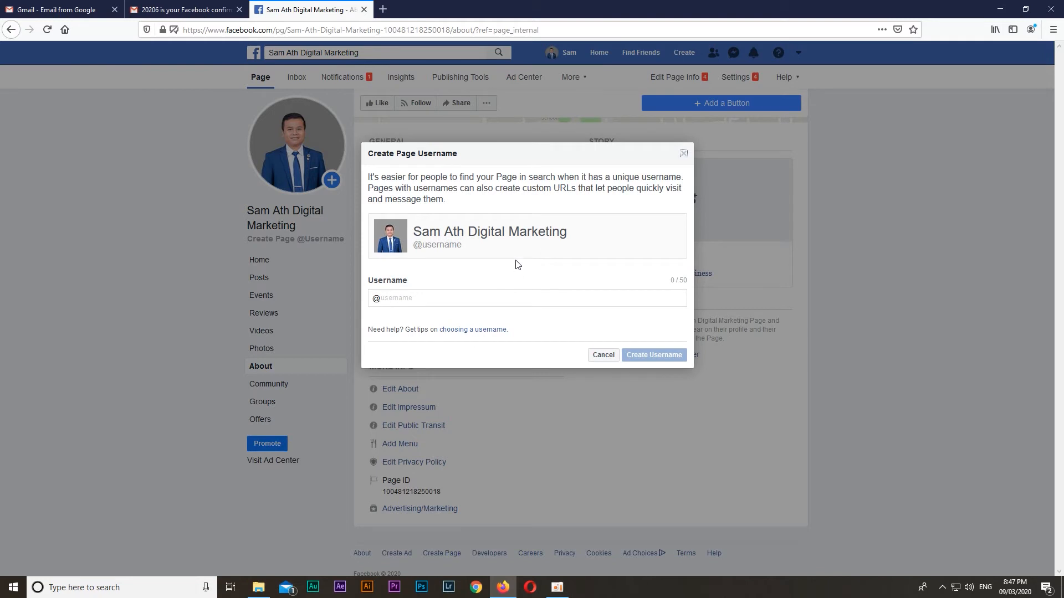
left_click(517, 297)
type("samathdigital")
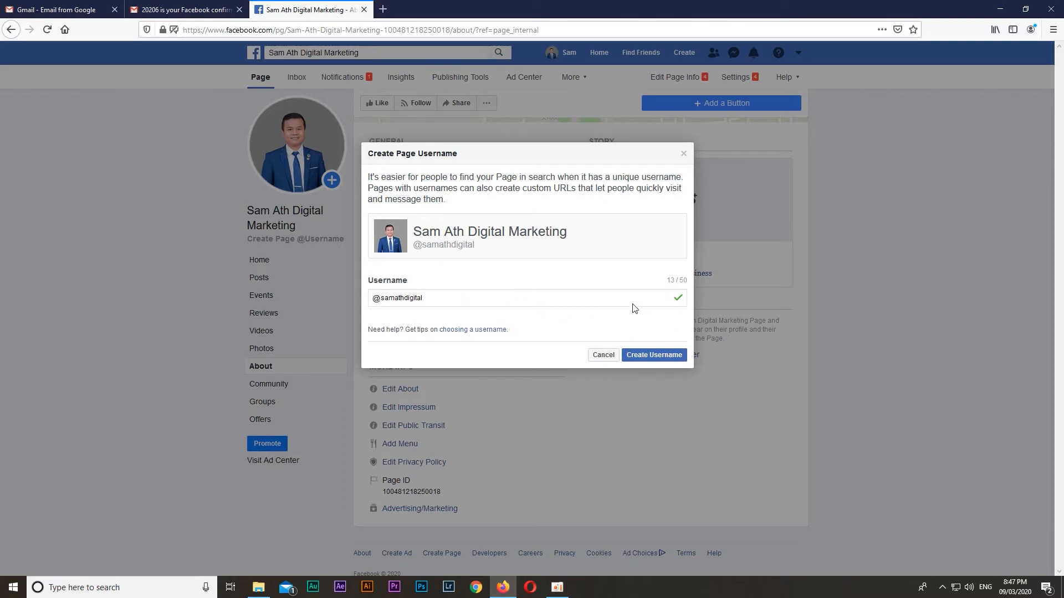
left_click(646, 359)
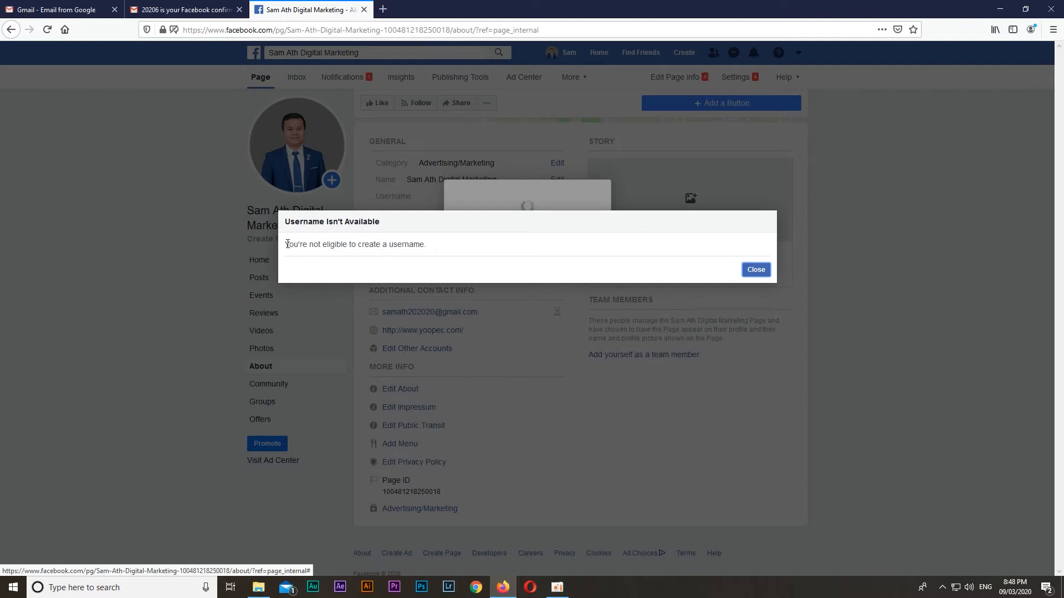
left_click_drag(286, 246, 433, 250)
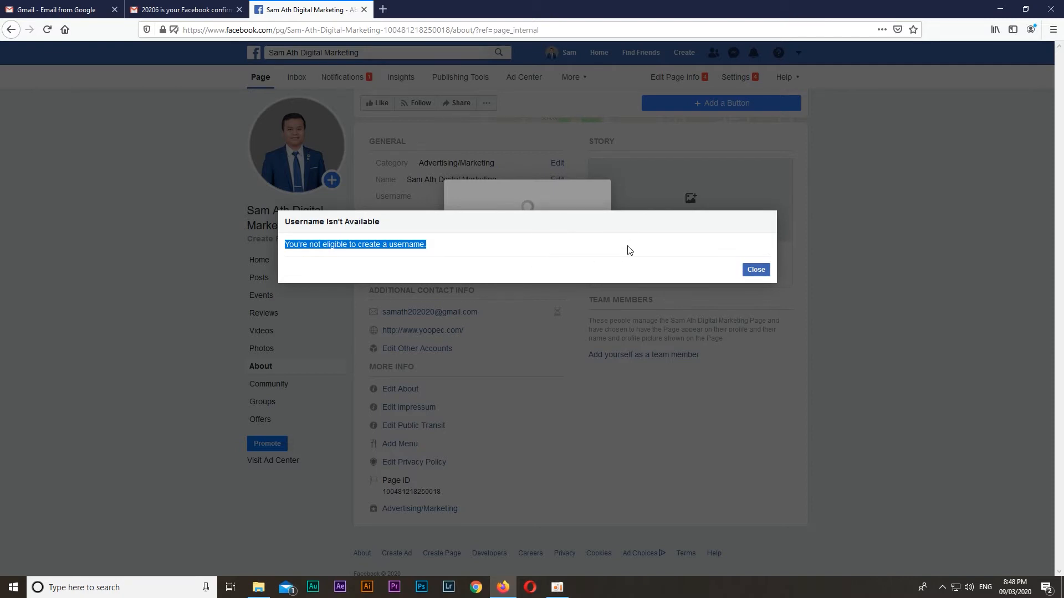
left_click(756, 269)
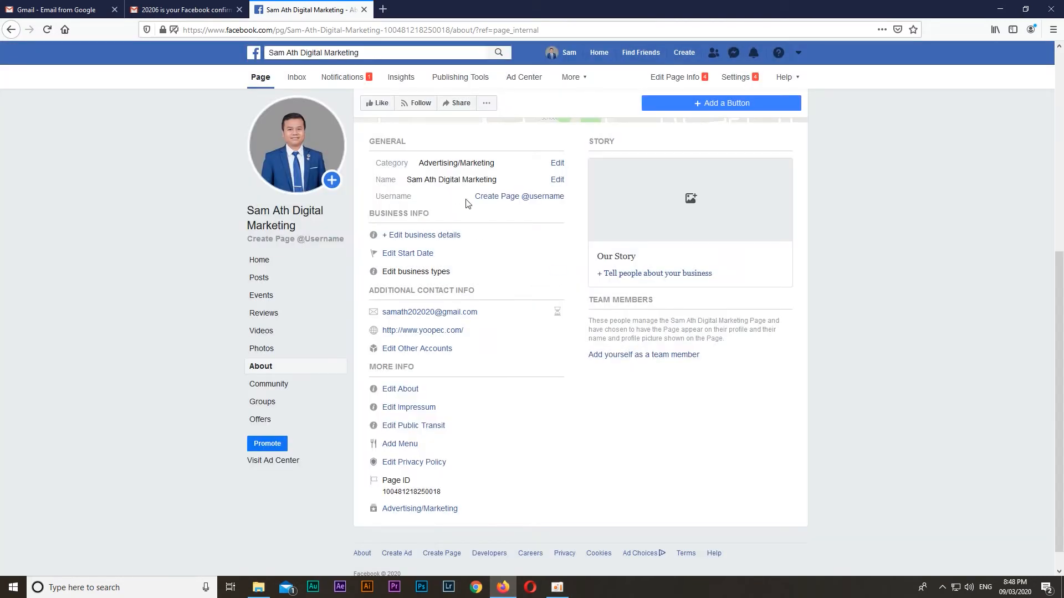
Open the owner's other Facebook Page in a new browser tab using its username address, and examine the address
left_click(382, 9)
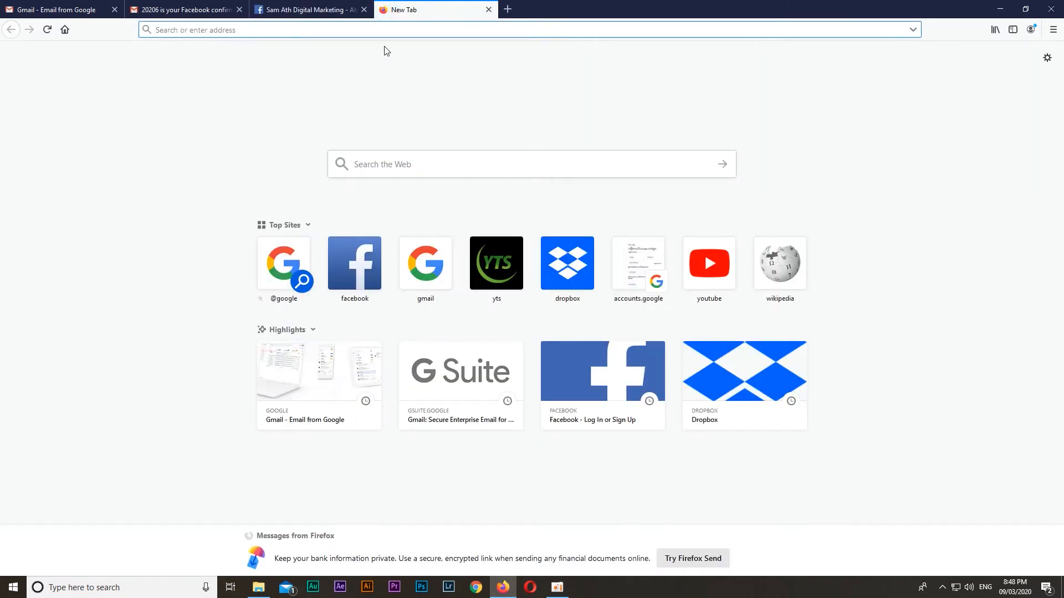
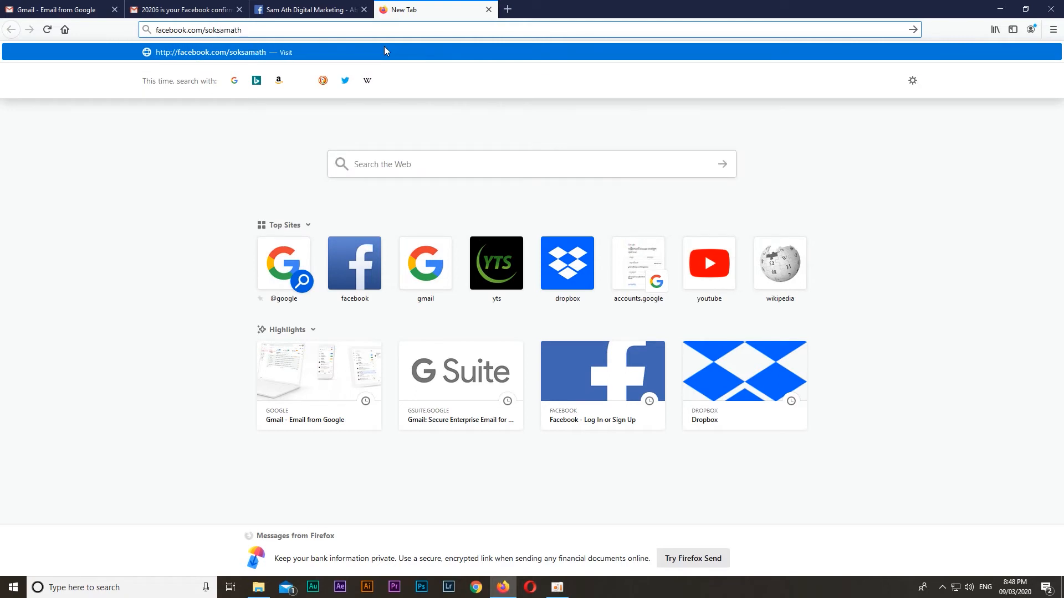
key("Return")
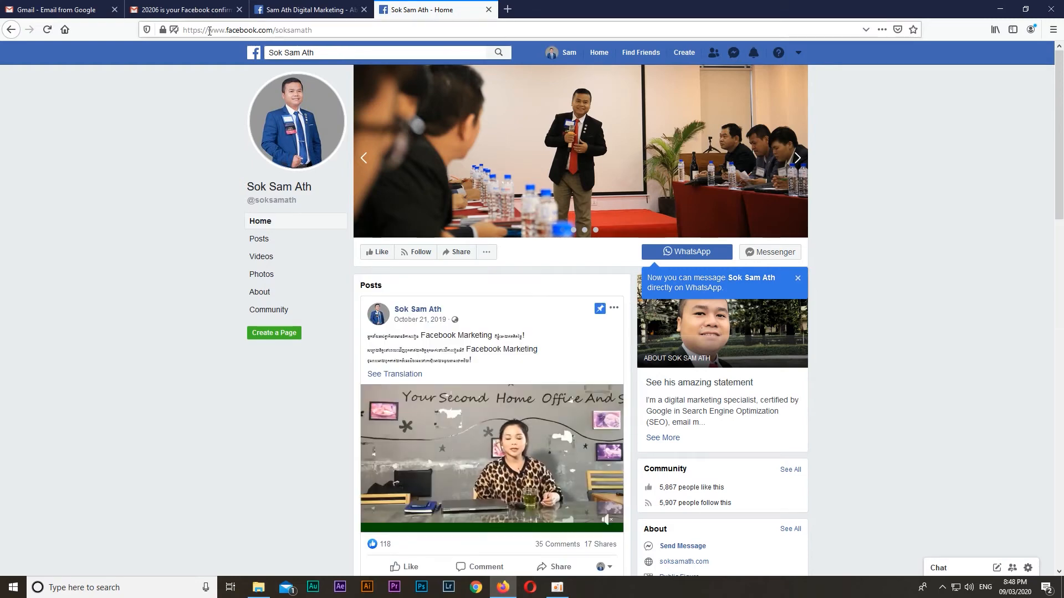
left_click(301, 28)
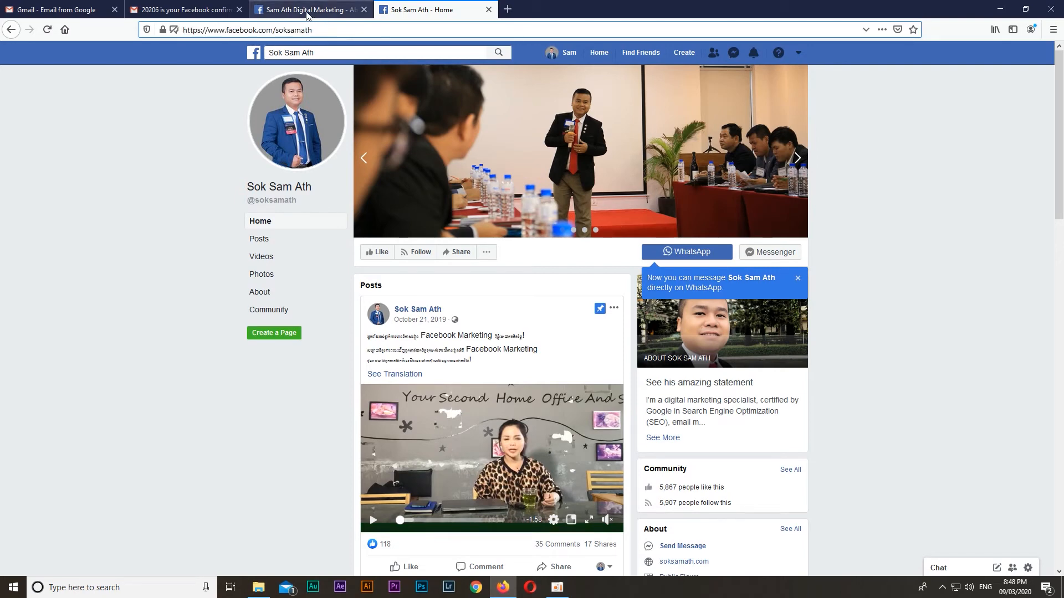
Return to the new digital marketing Page and go to its Posts section
left_click(310, 11)
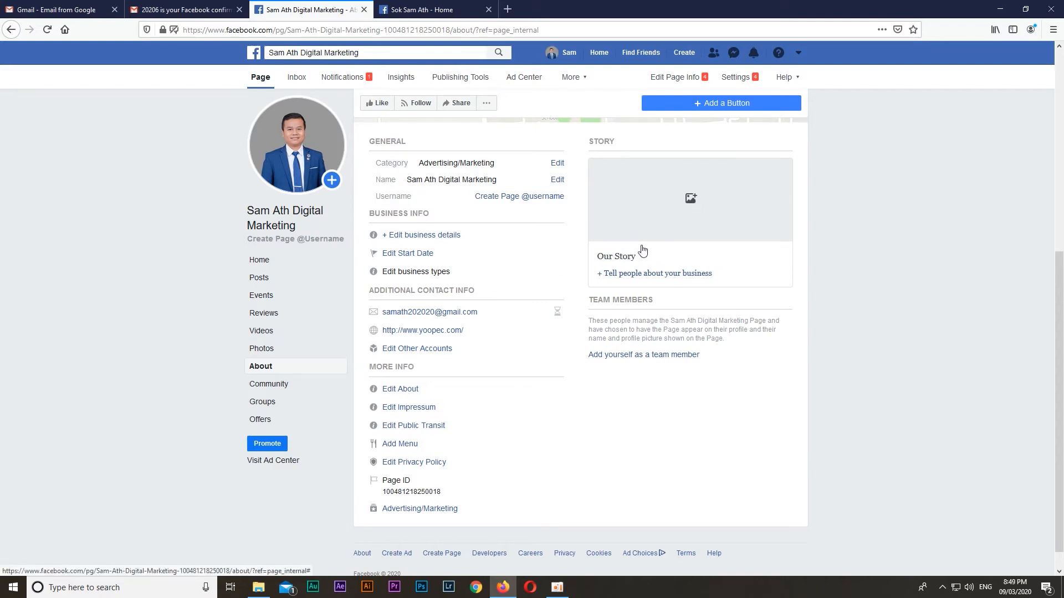
scroll(521, 318, "up", 5)
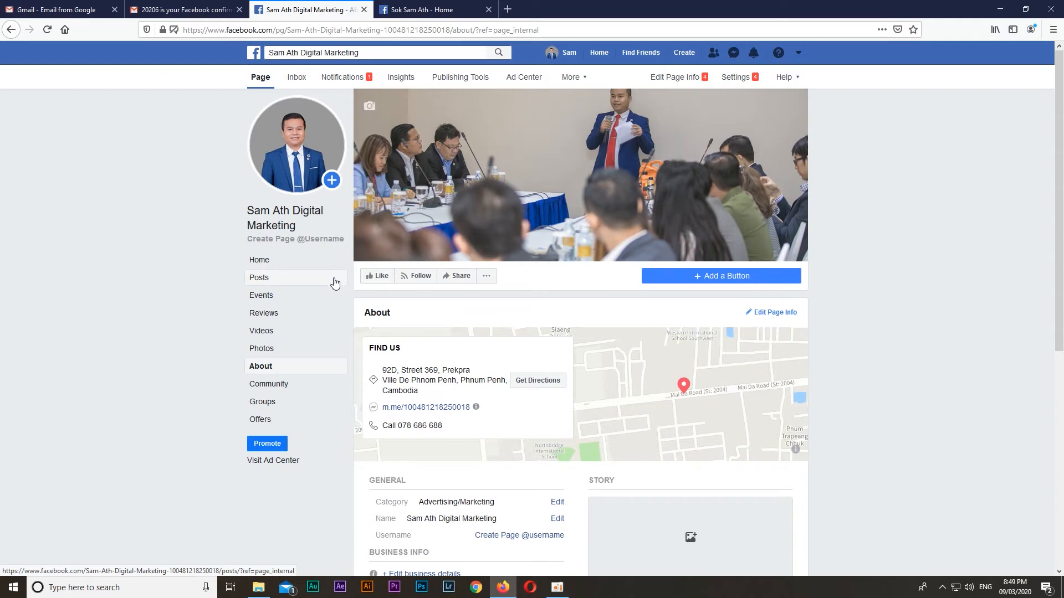
left_click(259, 81)
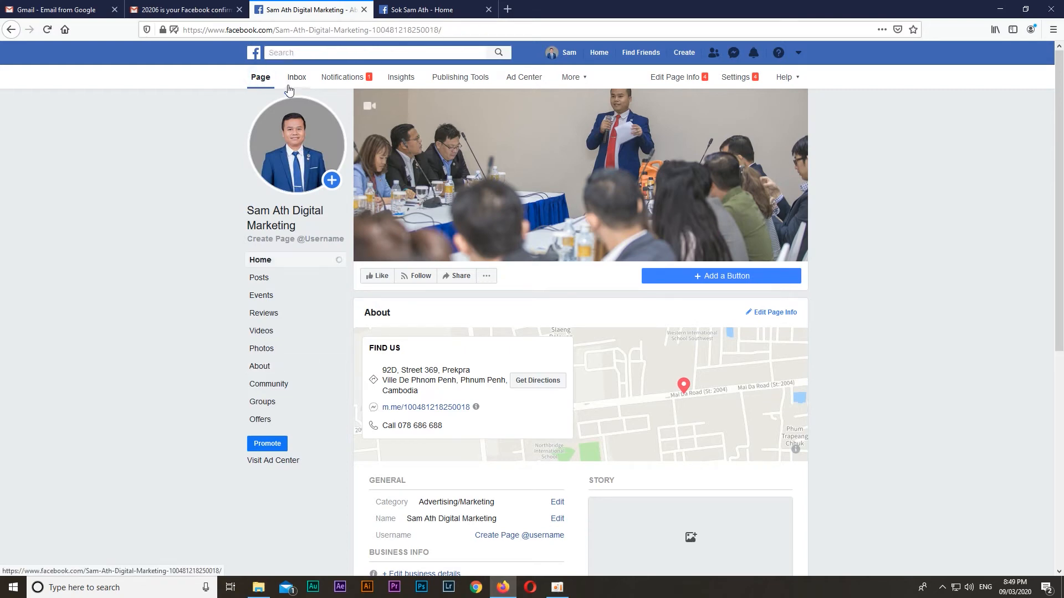
left_click(260, 278)
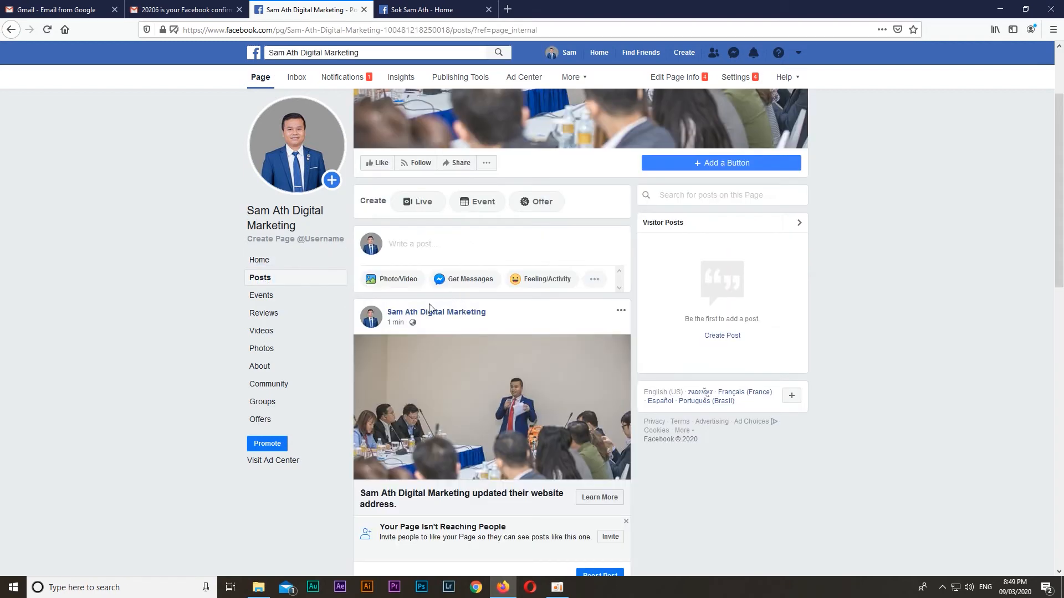
Start a new post on the Page and attach a BNI meeting photo from the Photos folder
left_click(410, 279)
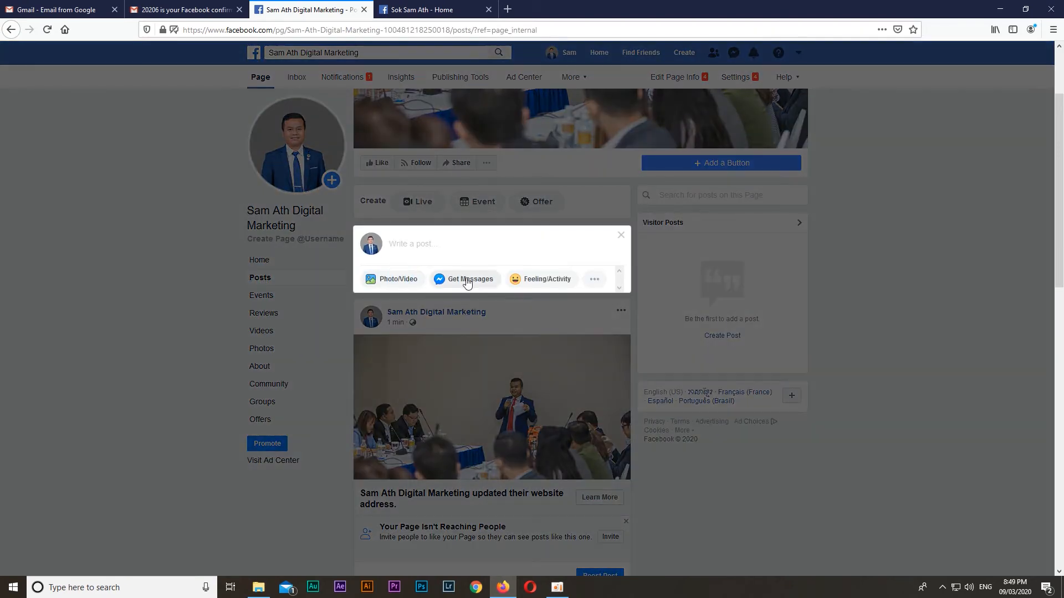
left_click(407, 280)
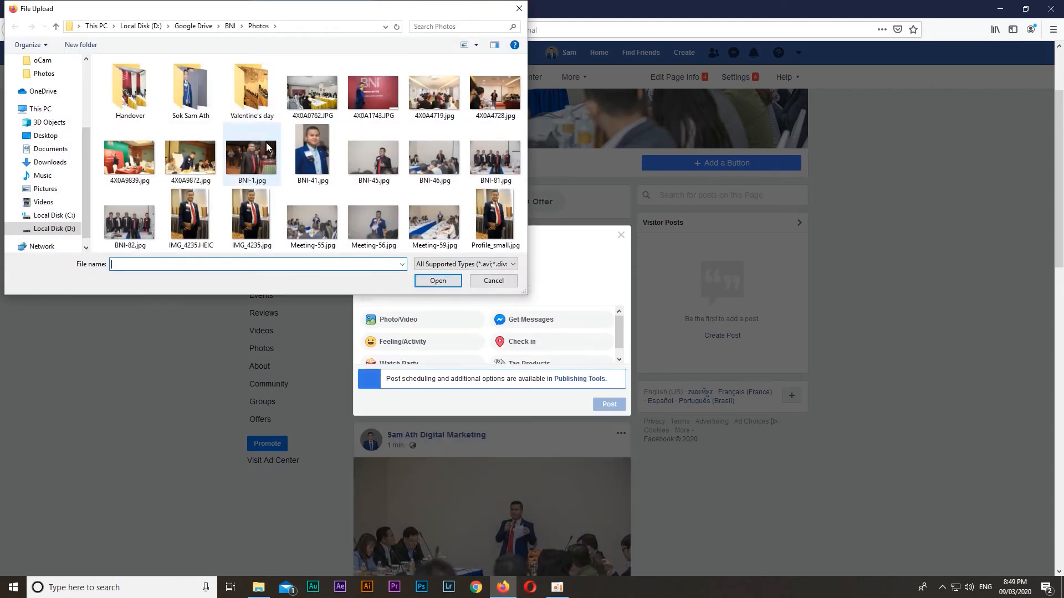
double_click(435, 157)
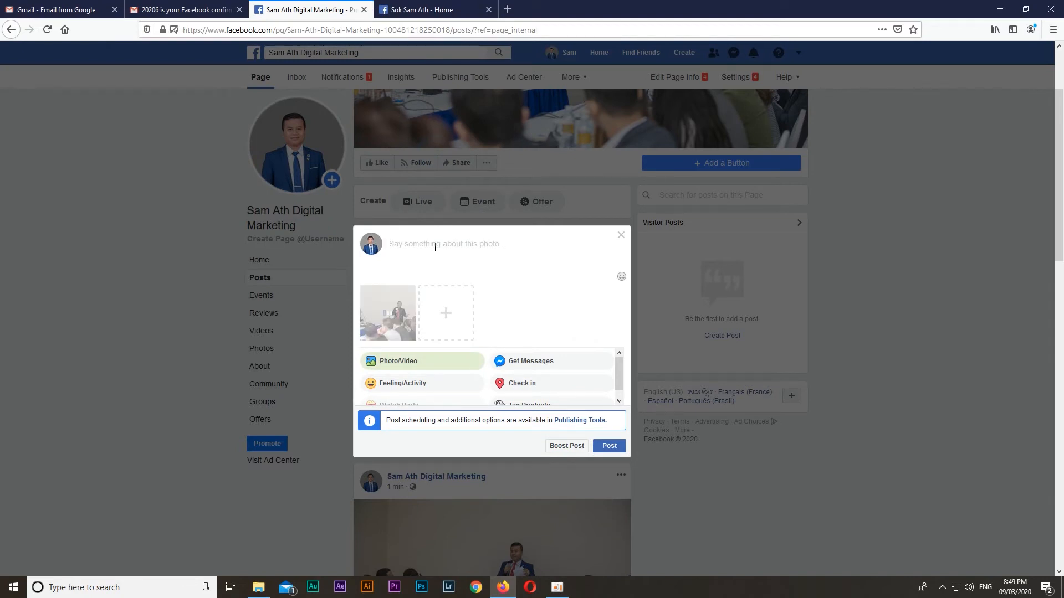
Caption the photo post "Digital Marketing Training" and publish it to the Page
type("Digit")
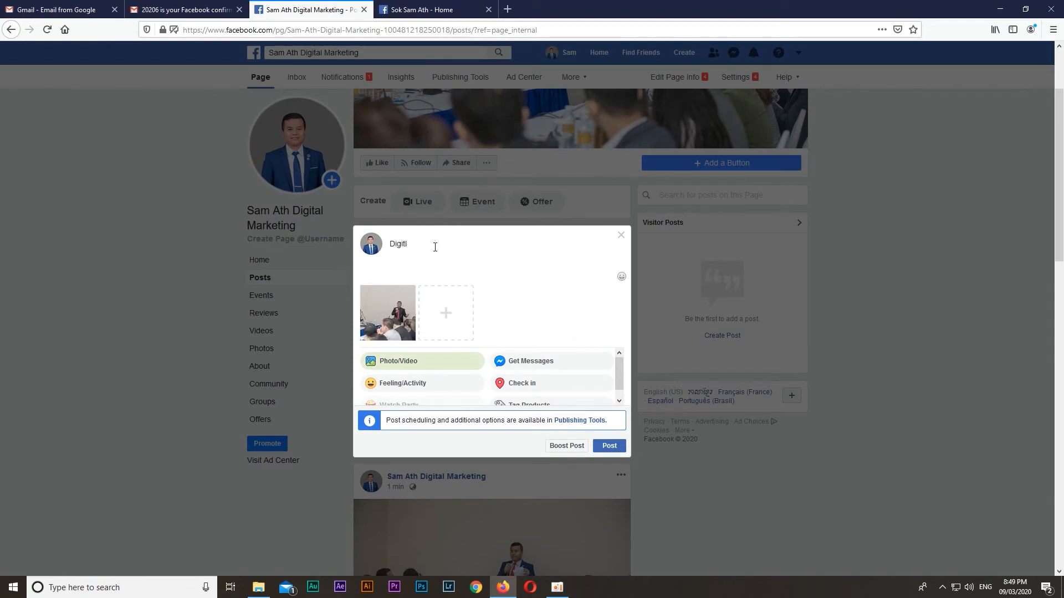
type("al Marketing Training")
left_click(609, 445)
left_click(270, 280)
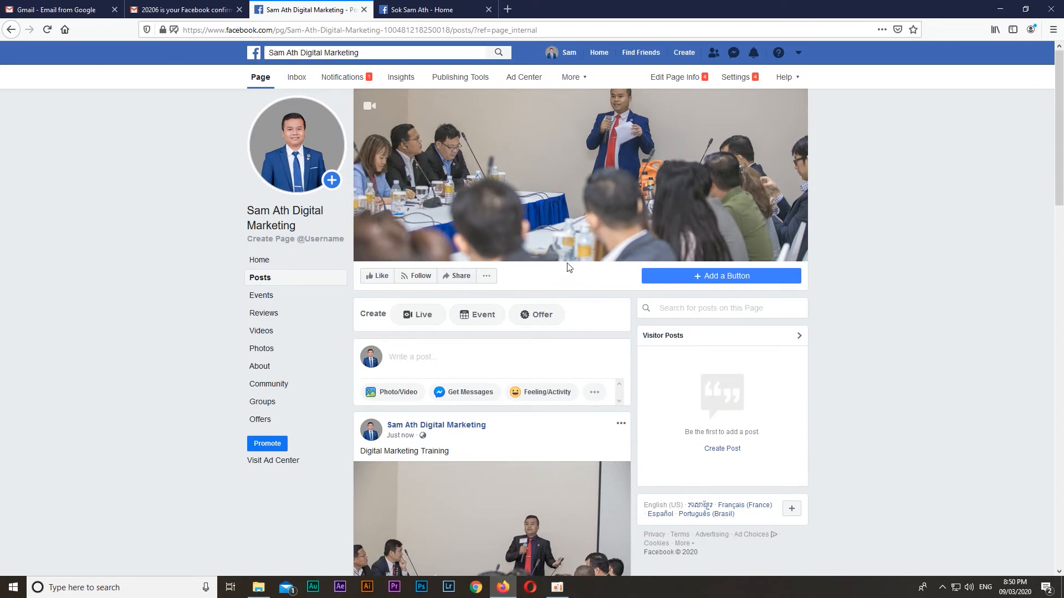
Start boosting the Digital Marketing Training post and accept Facebook's non-discrimination policy
scroll(564, 265, "down", 3)
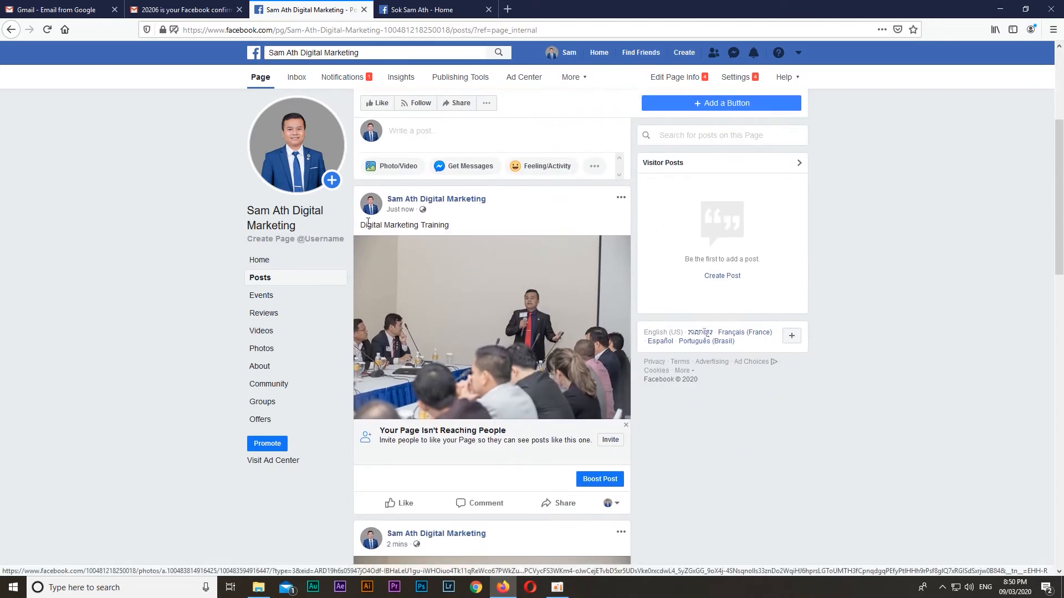
left_click_drag(359, 225, 465, 232)
left_click(463, 228)
left_click(594, 488)
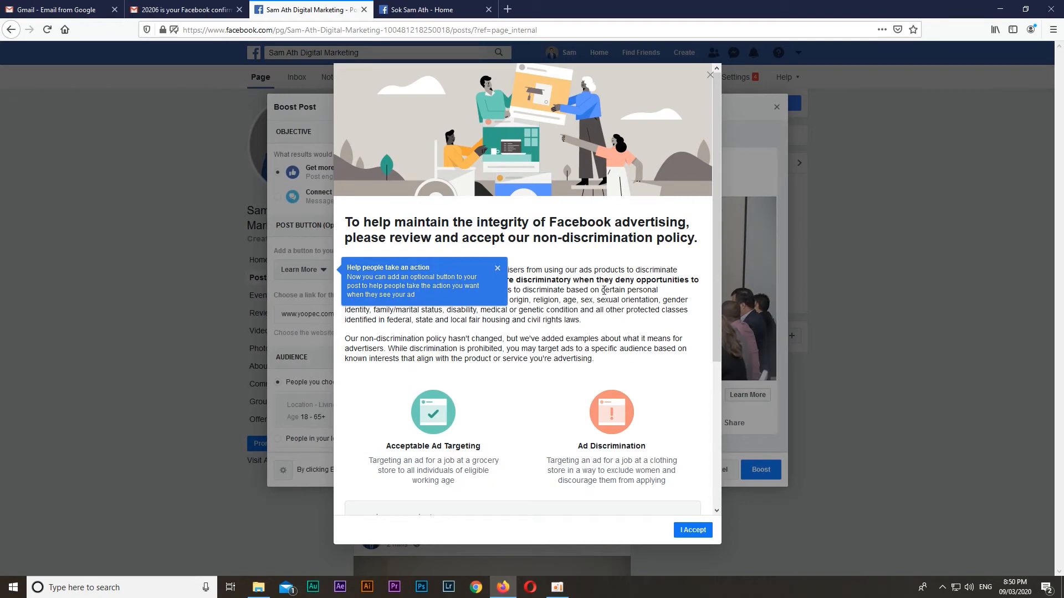
scroll(603, 333, "down", 5)
scroll(603, 337, "up", 4)
scroll(603, 338, "down", 4)
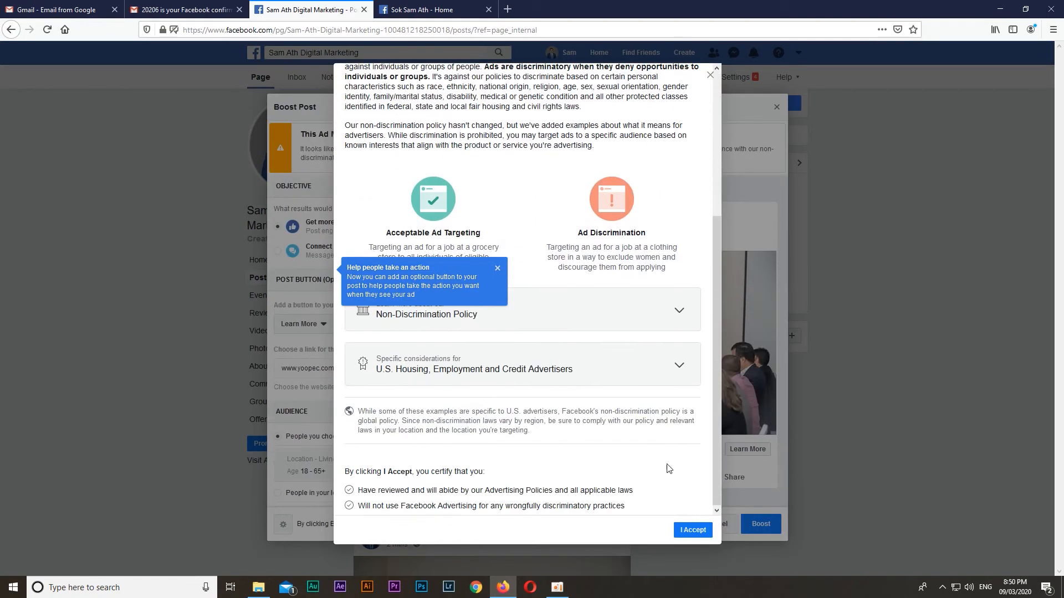
left_click(691, 536)
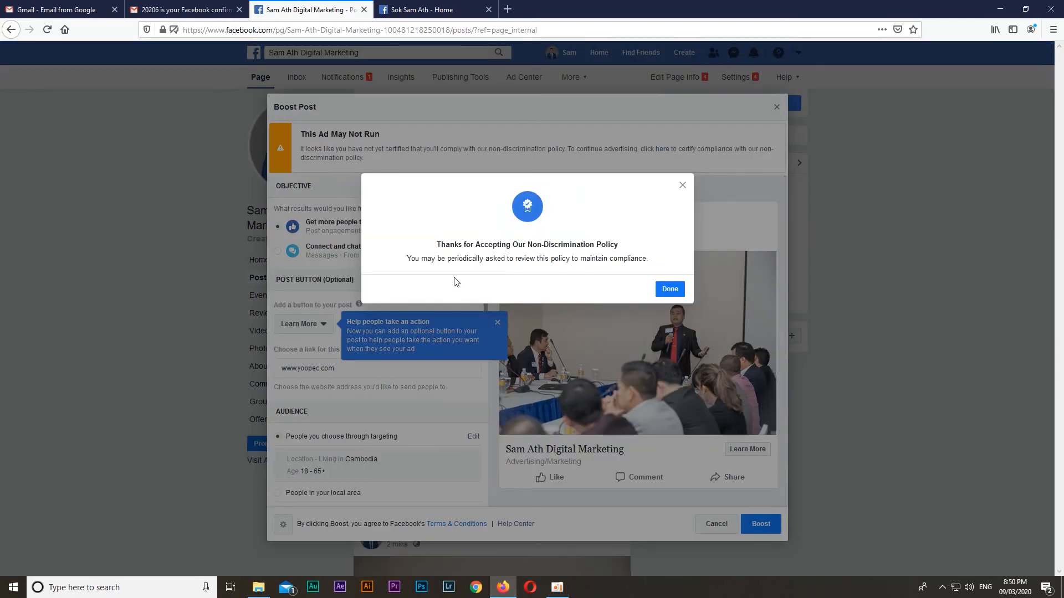
left_click(673, 289)
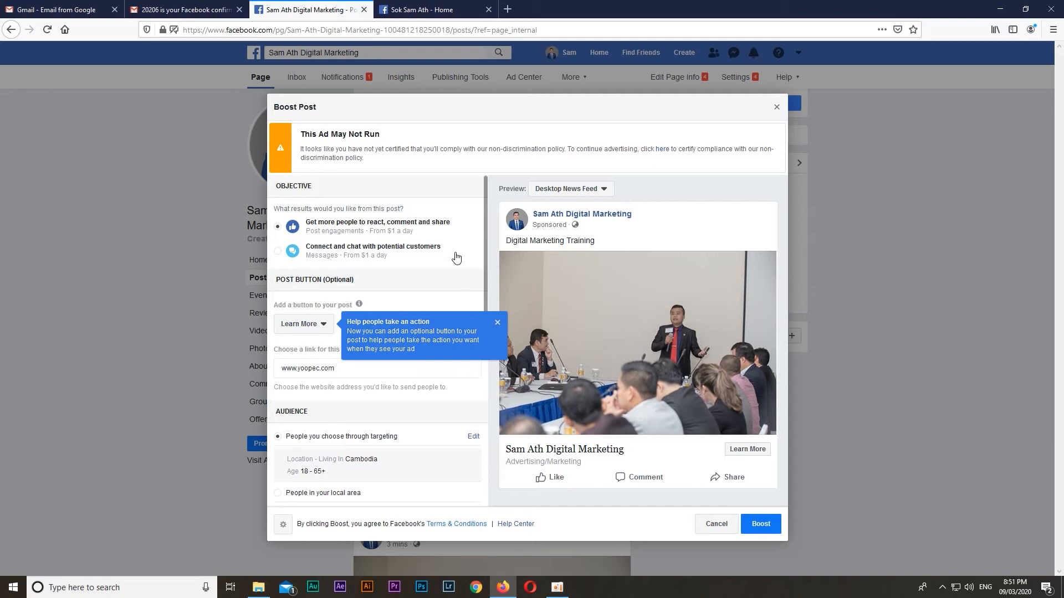
Try the messages objective, return to getting more people to react, comment and share, and dismiss the tips
left_click(278, 252)
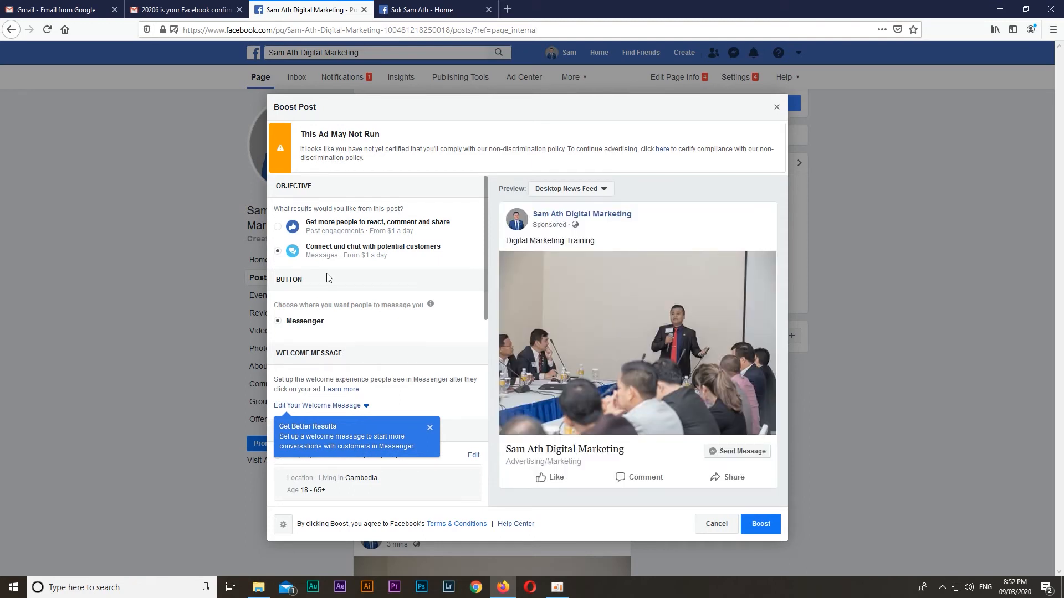
left_click(277, 227)
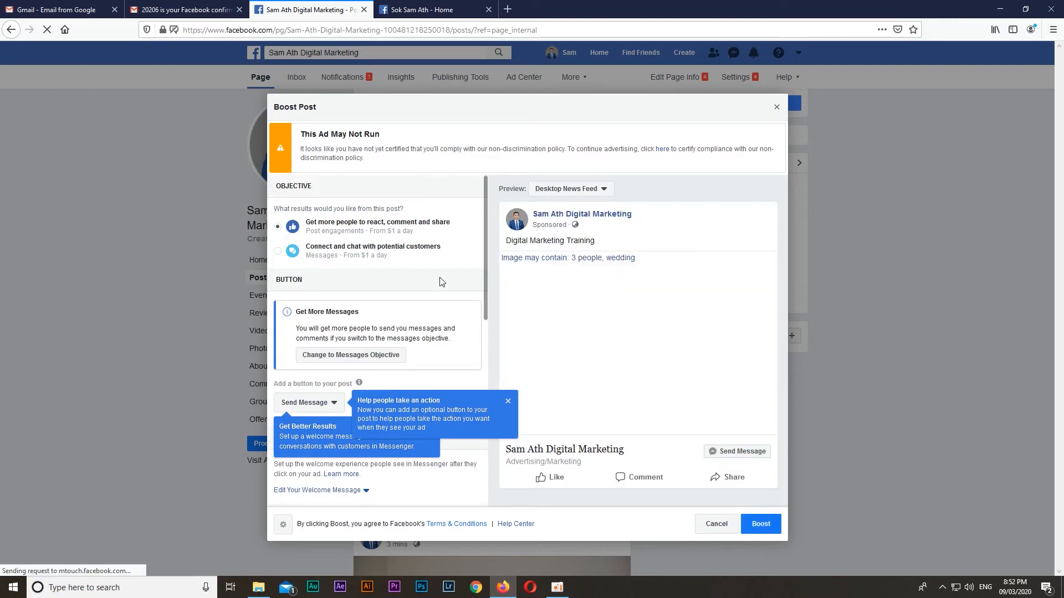
left_click(508, 403)
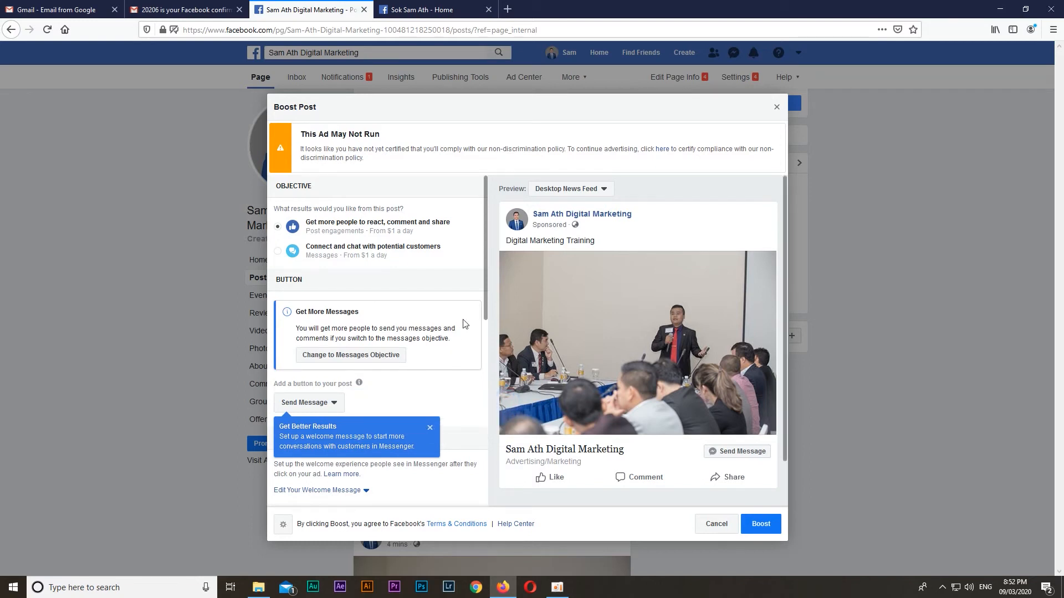
left_click(430, 428)
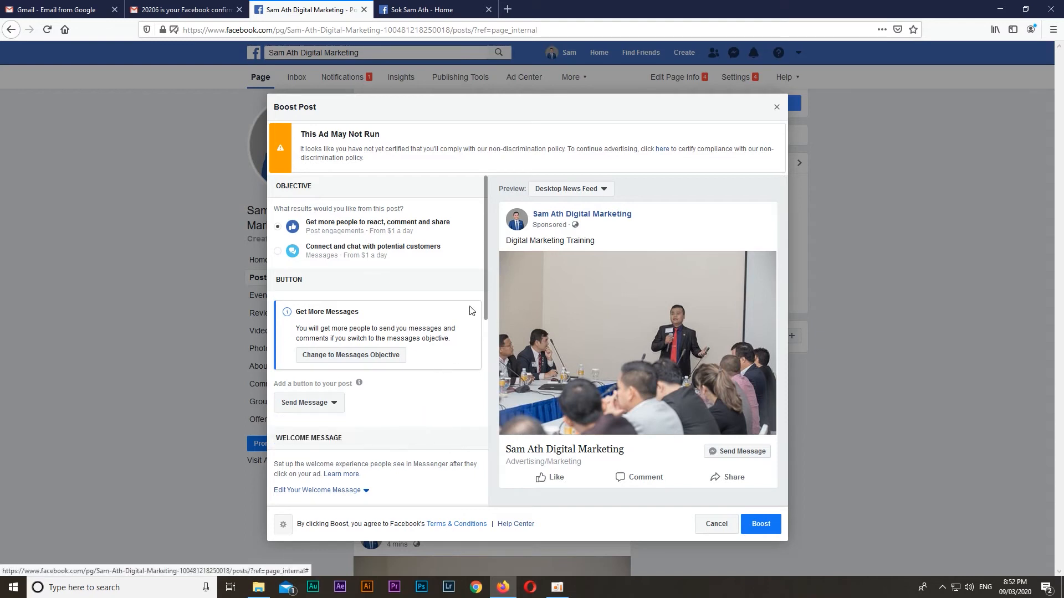
Set the boosted post's button option to No Button
scroll(474, 238, "down", 2)
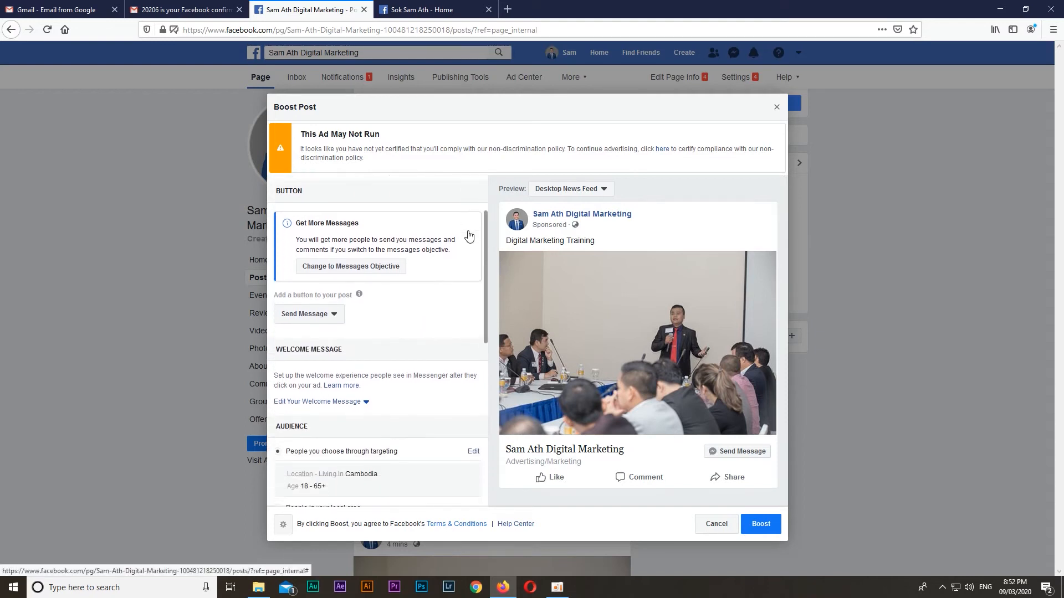
scroll(477, 212, "down", 1)
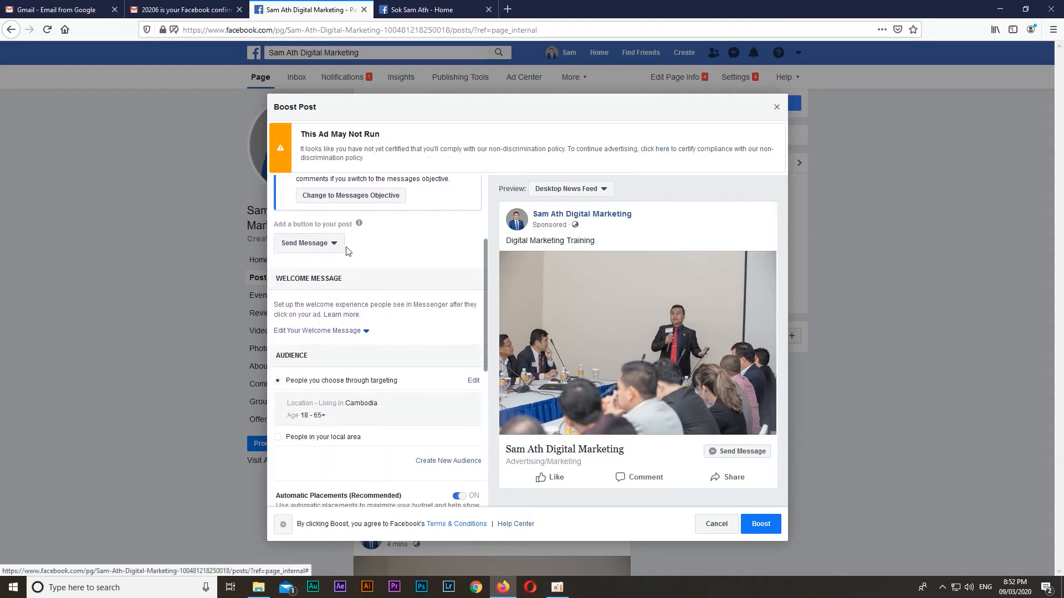
left_click(333, 244)
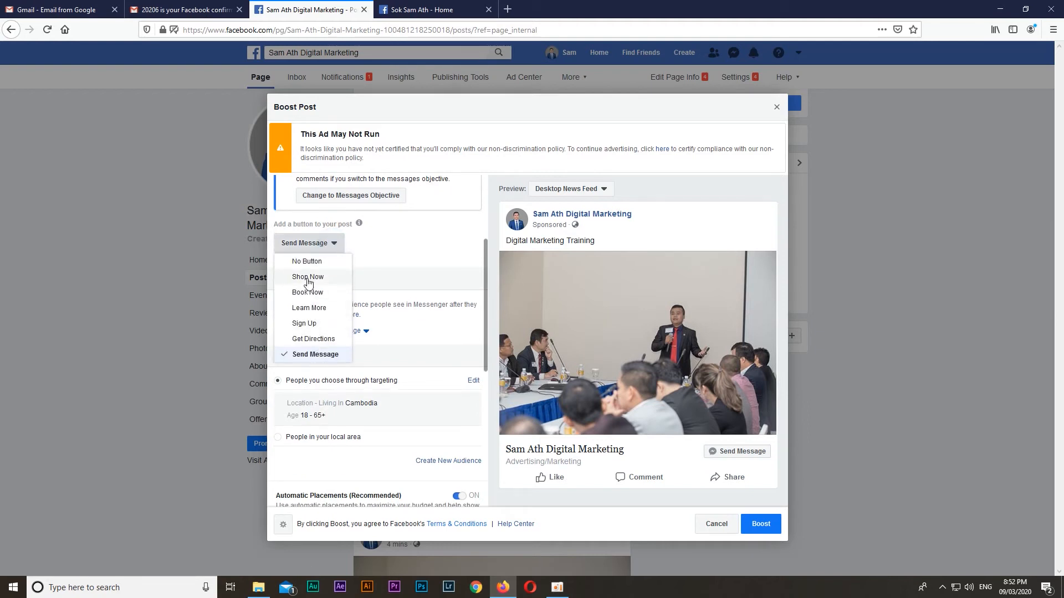
left_click(308, 261)
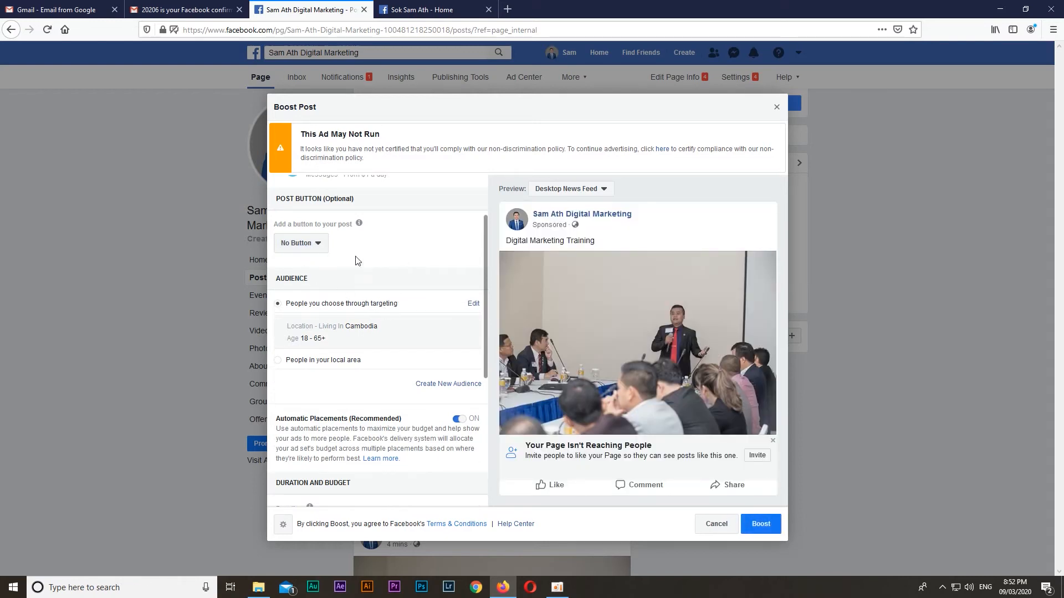
Edit the boost's targeted audience and set its minimum age to 24
scroll(438, 244, "down", 2)
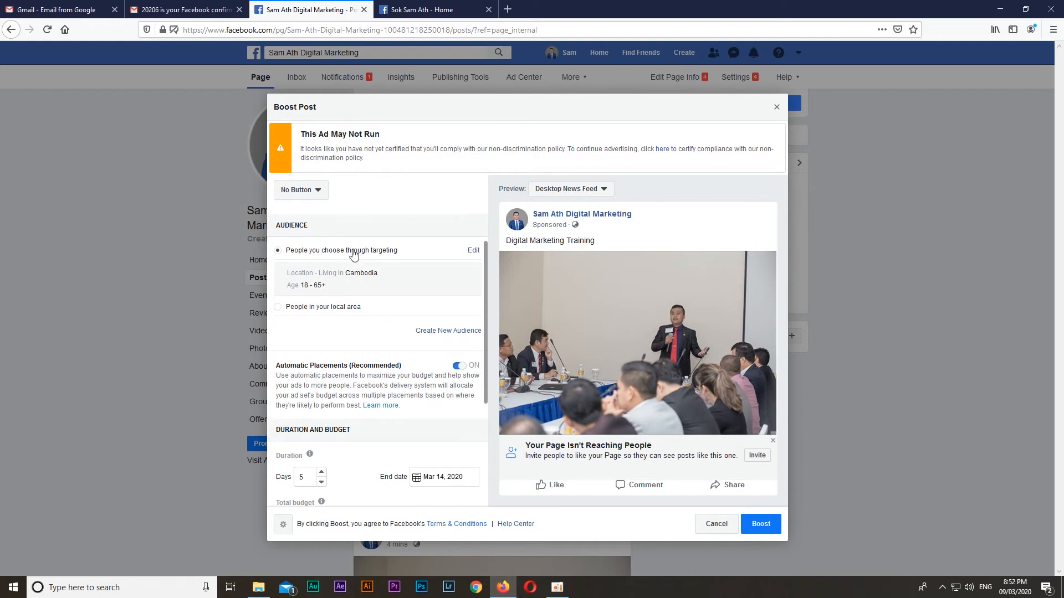
left_click(473, 250)
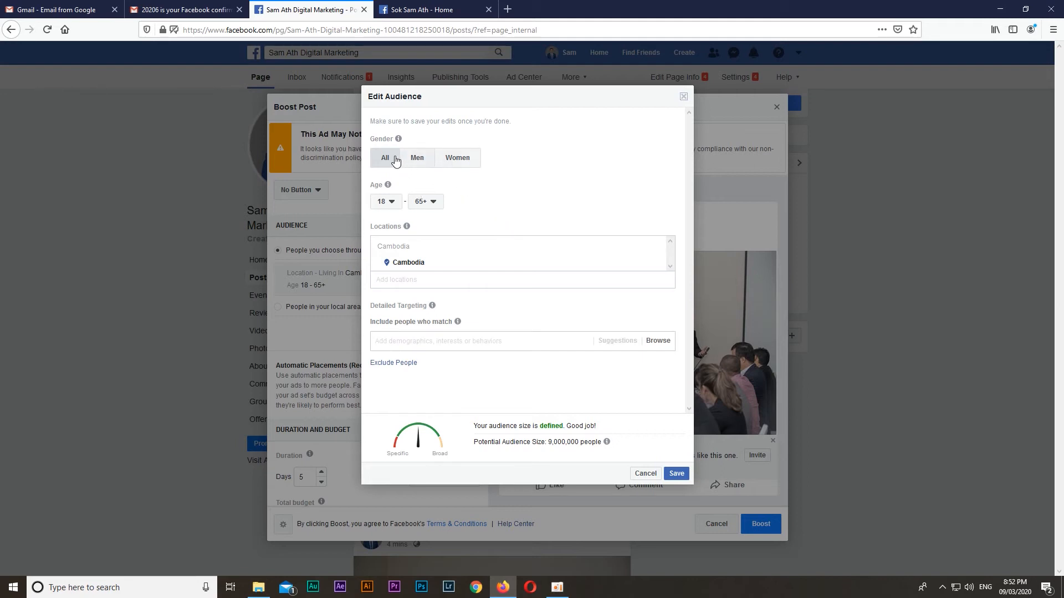
left_click(390, 204)
scroll(399, 306, "down", 2)
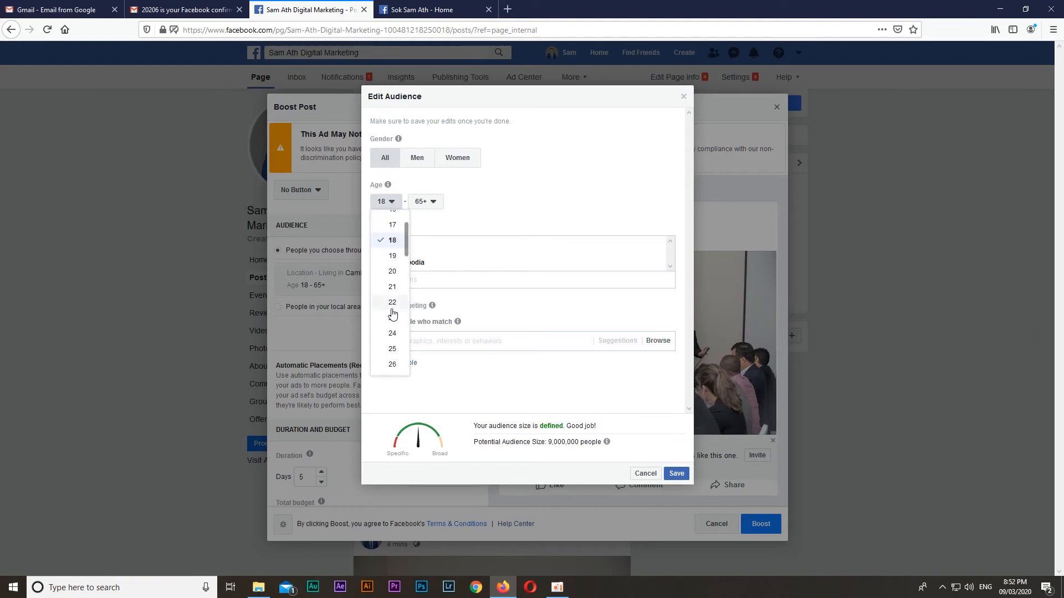
left_click(392, 344)
Set the boost audience's maximum age to 35
left_click(427, 201)
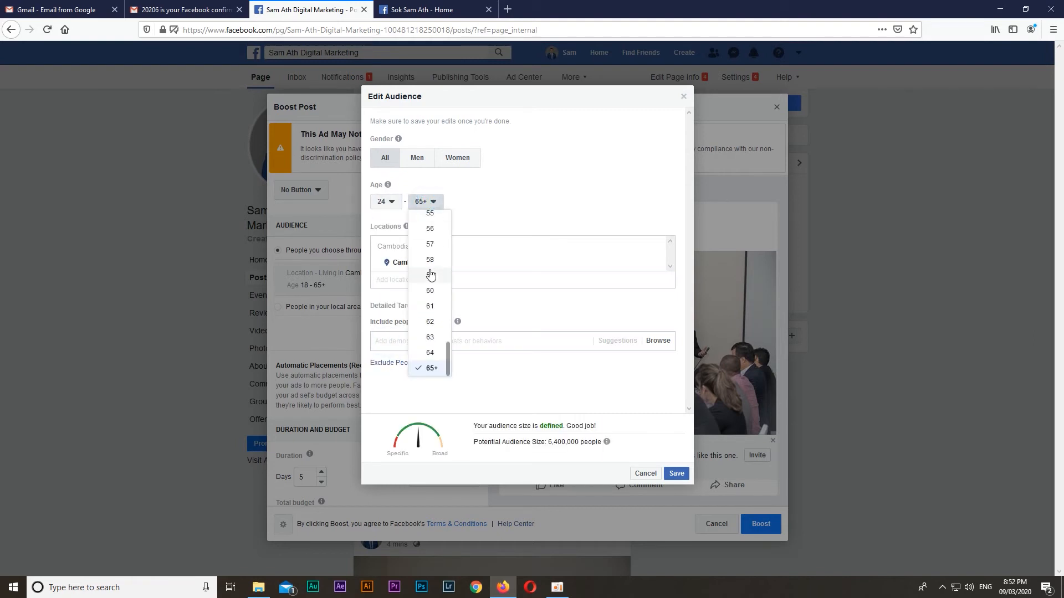
scroll(430, 293, "up", 2)
scroll(430, 292, "up", 5)
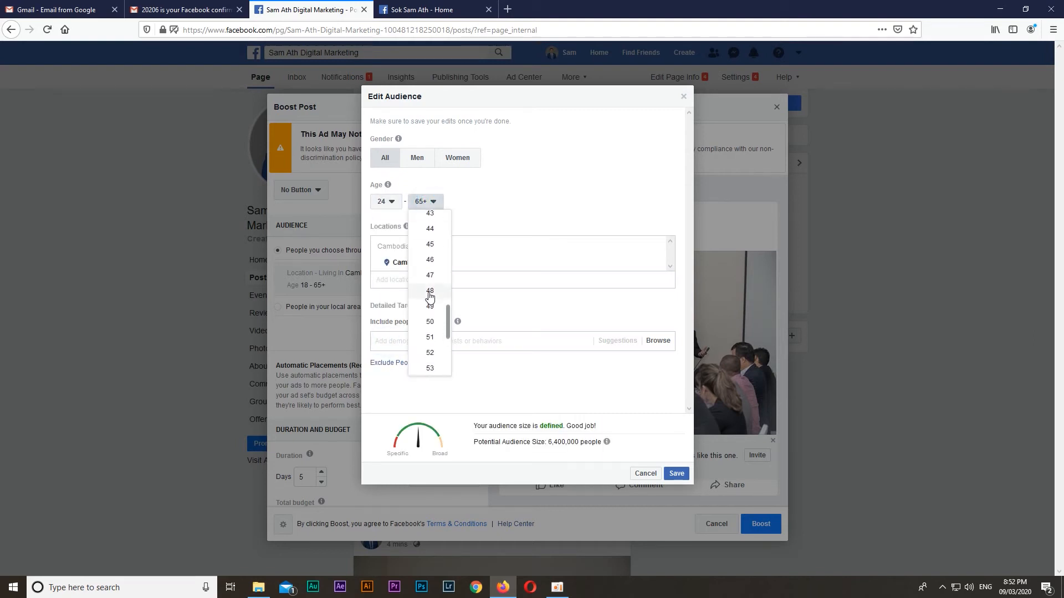
scroll(430, 287, "up", 4)
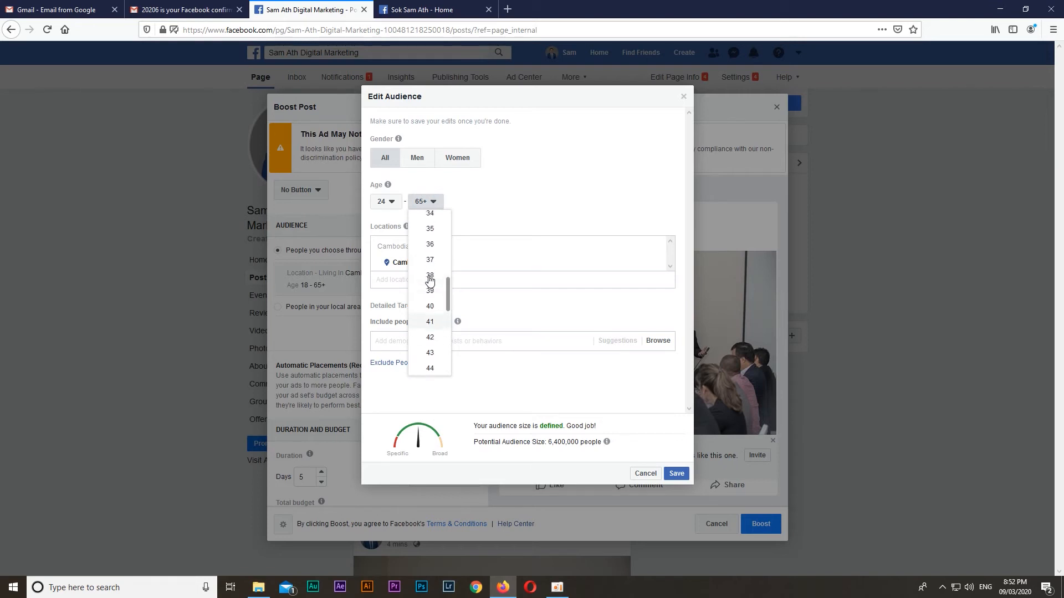
left_click(430, 276)
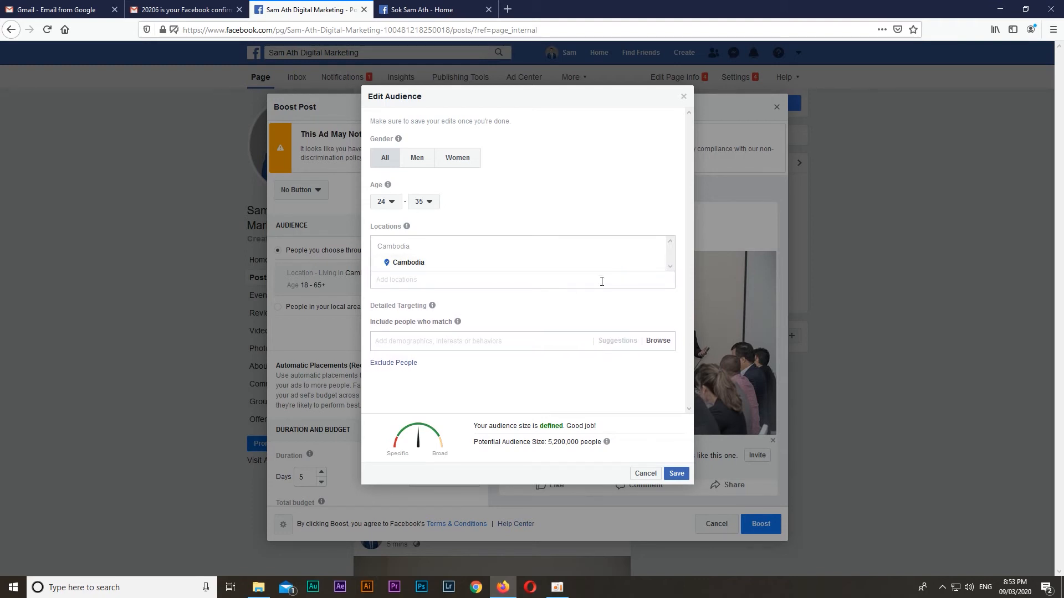
Replace the country-wide audience location with the city of Battambang, Battambang Province, Cambodia
left_click(573, 278)
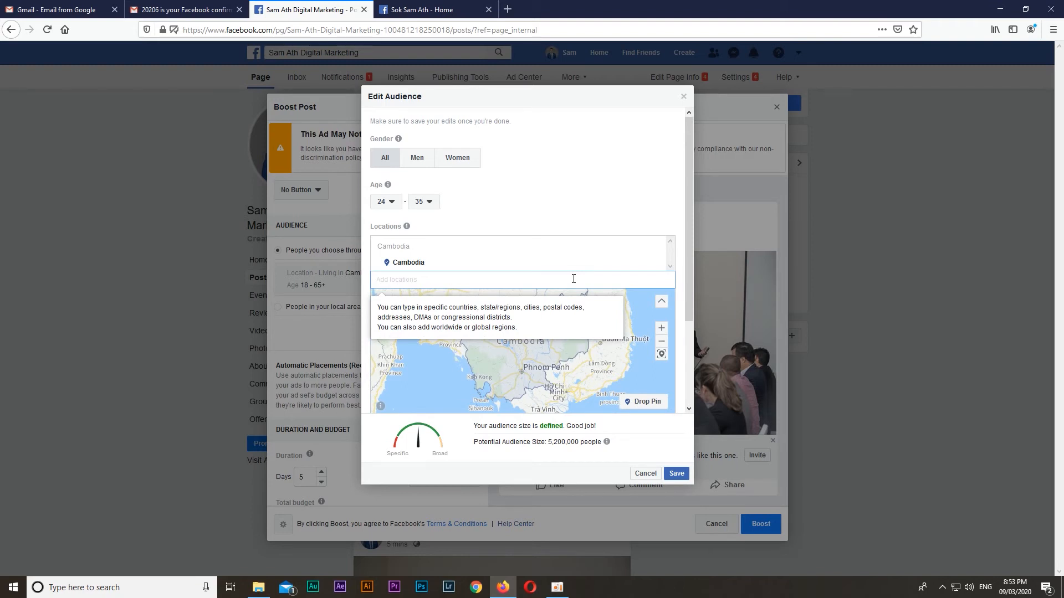
type("Battam")
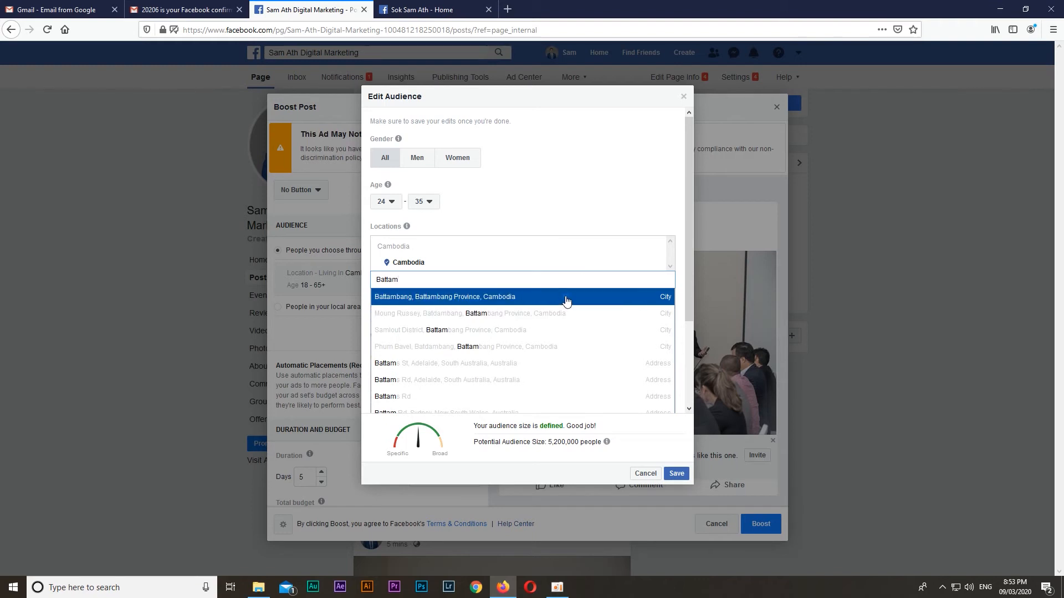
left_click(567, 297)
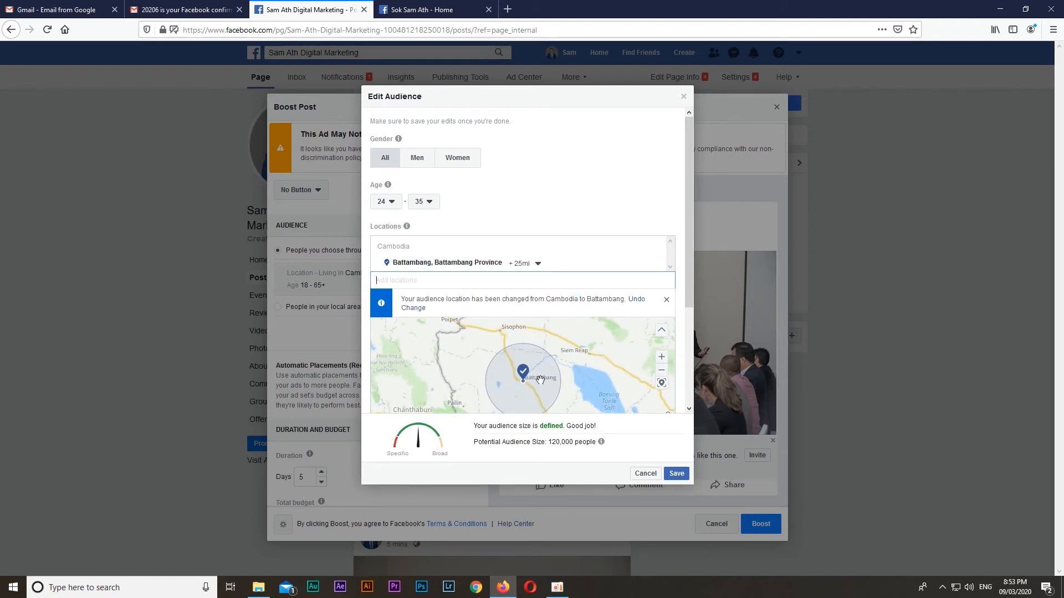
Add the city of Phnom Penh, Cambodia, to the audience locations and view the targeted areas together on the map
scroll(540, 333, "down", 3)
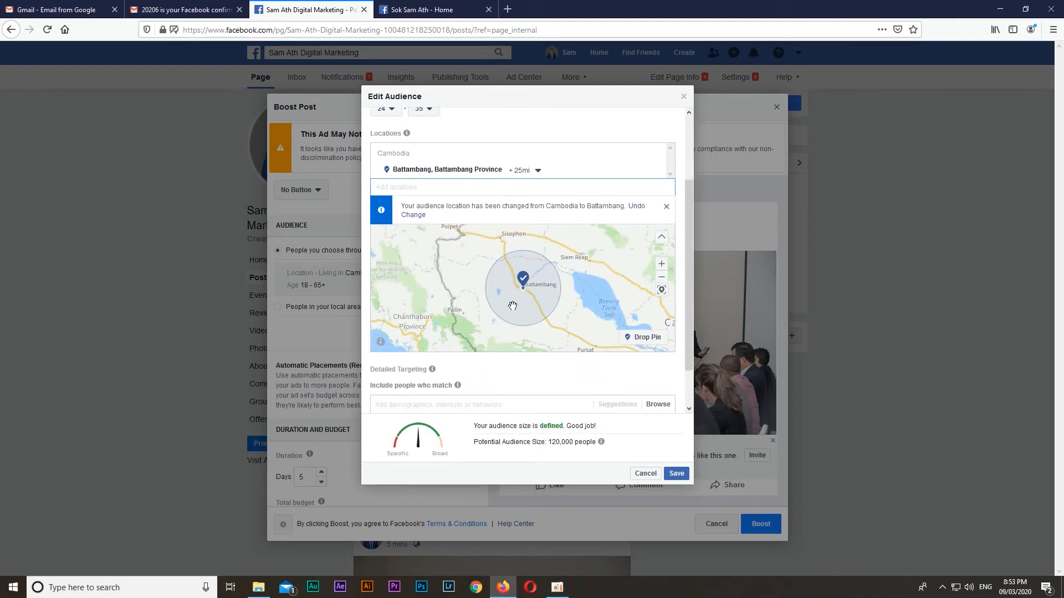
scroll(504, 305, "up", 2)
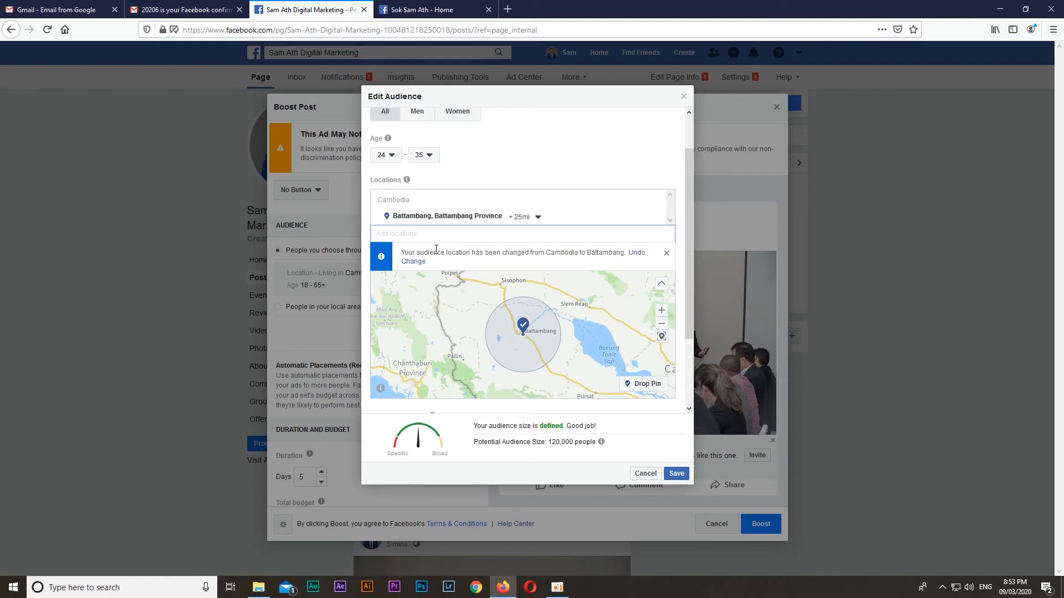
type("Phno")
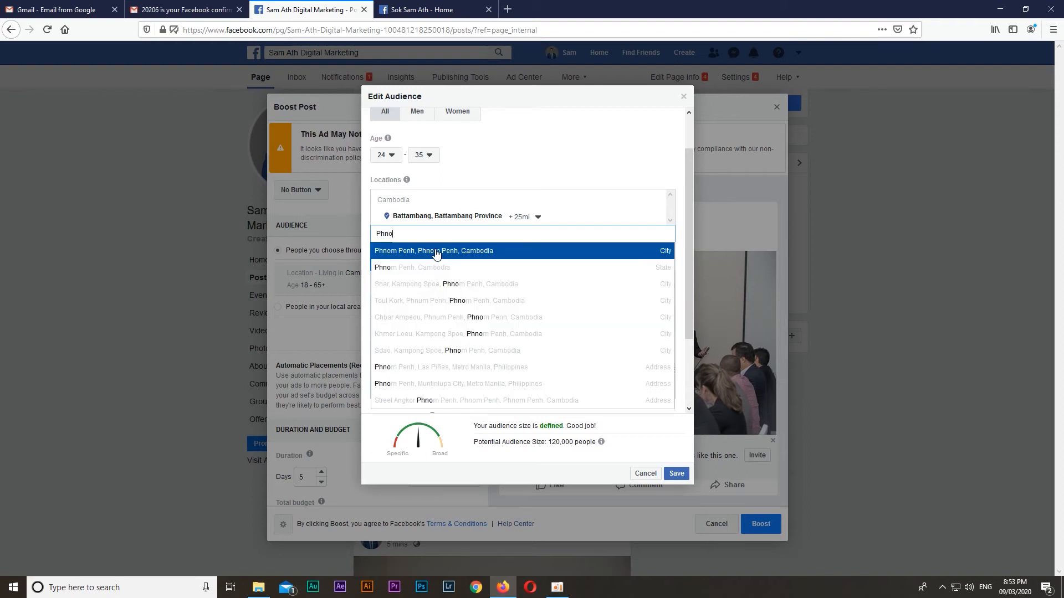
left_click(437, 252)
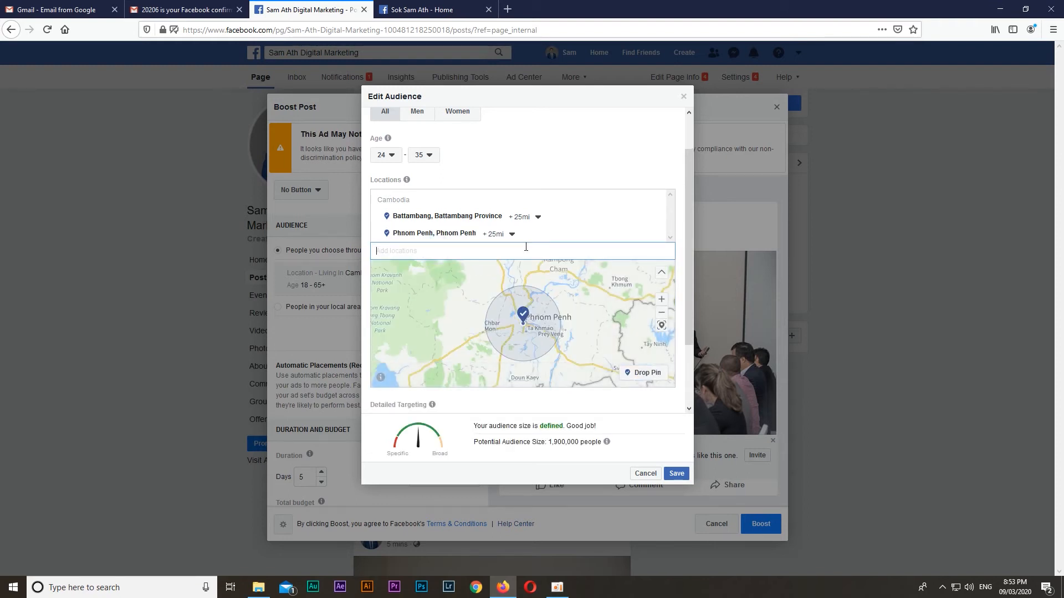
scroll(521, 288, "down", 3)
scroll(543, 321, "up", 3)
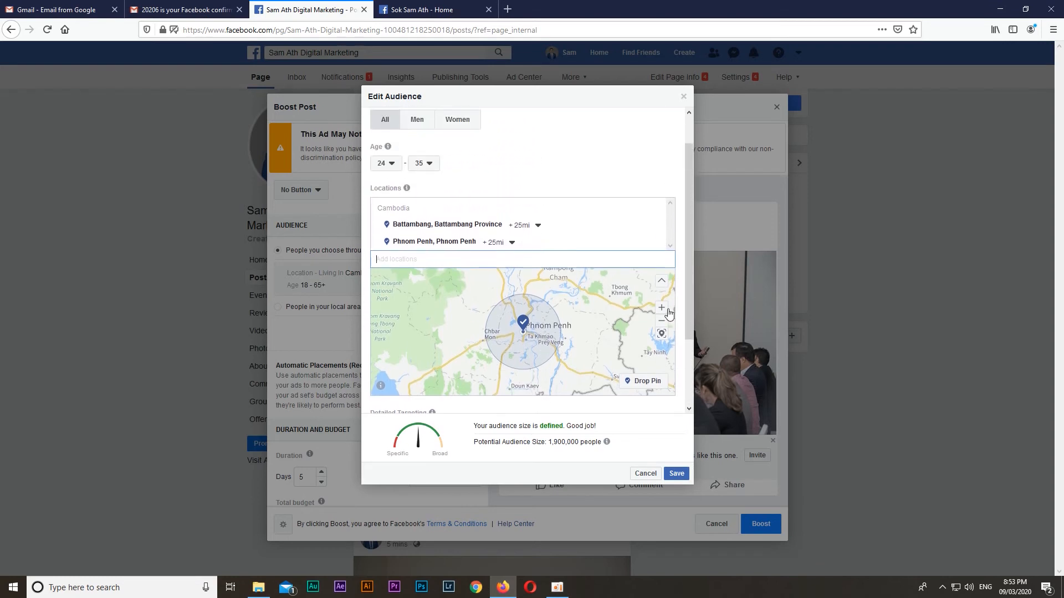
left_click(664, 322)
left_click(664, 322)
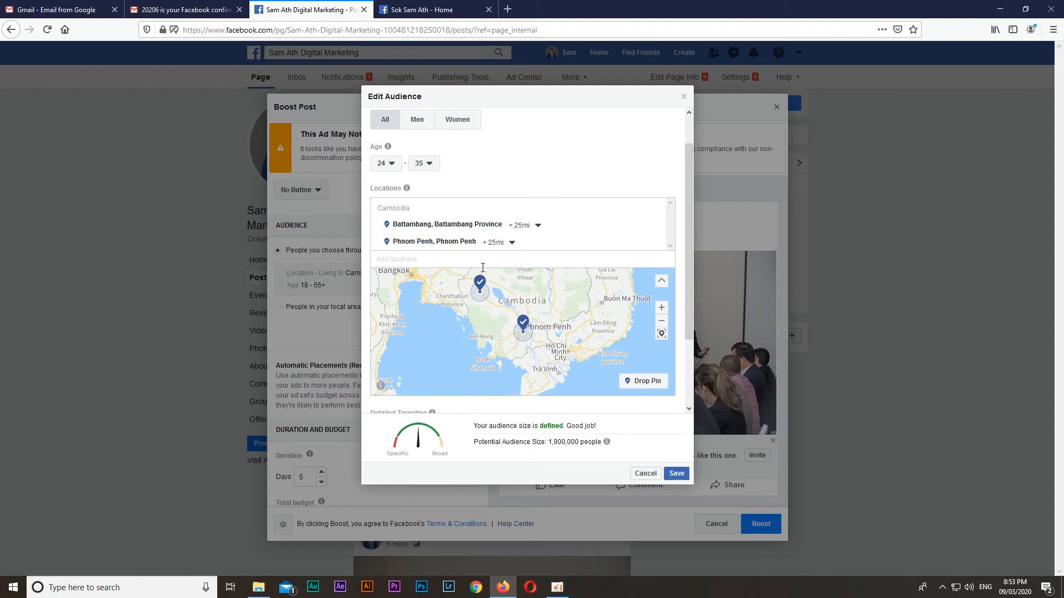
Add the city of Kampot, Kampot Province, as another audience location and check all targeted cities on the map
left_click(460, 262)
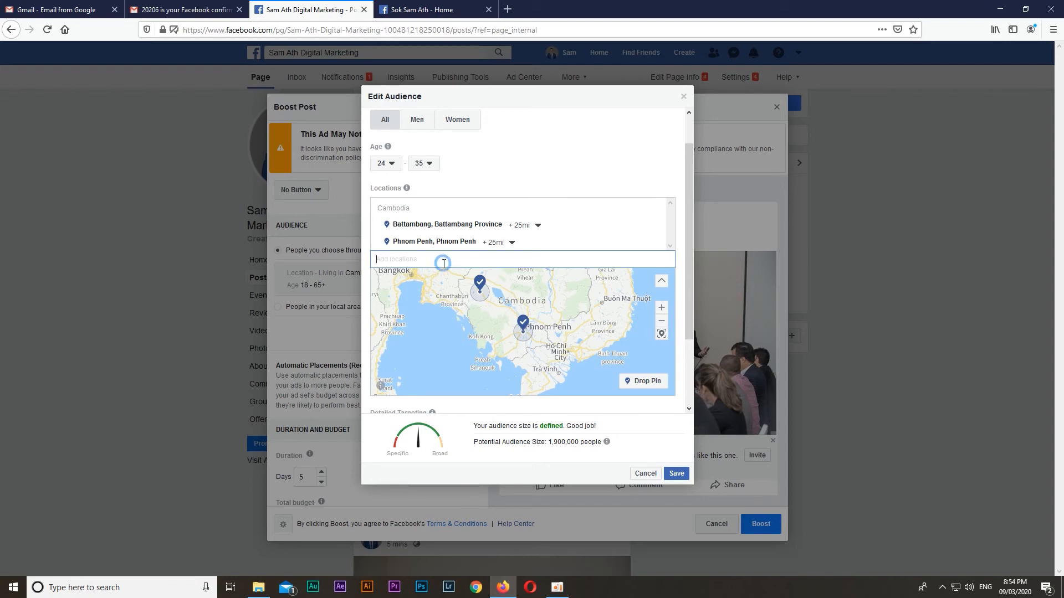
type("Kampot")
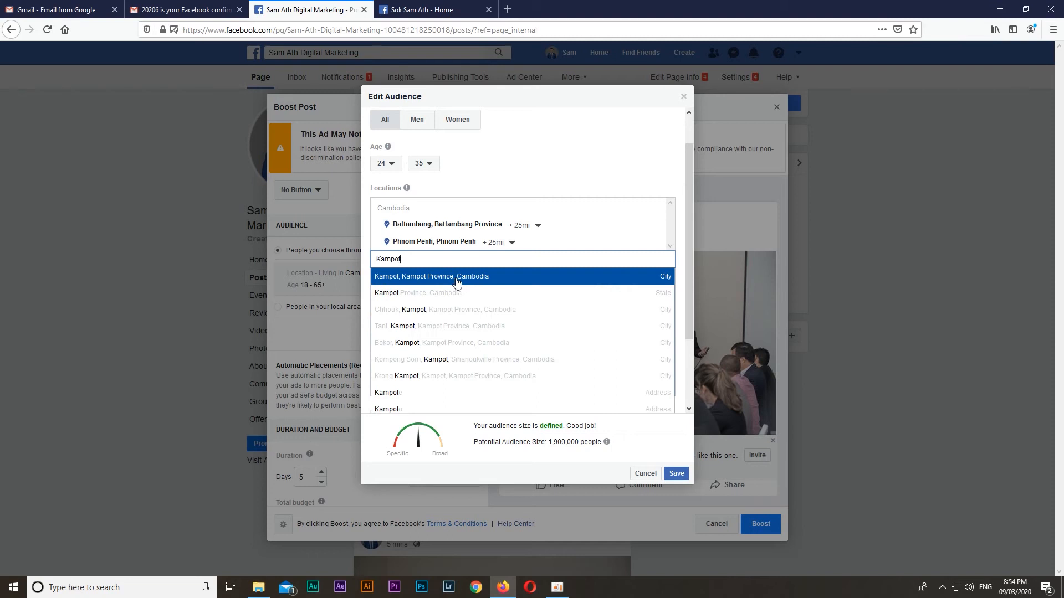
left_click(456, 282)
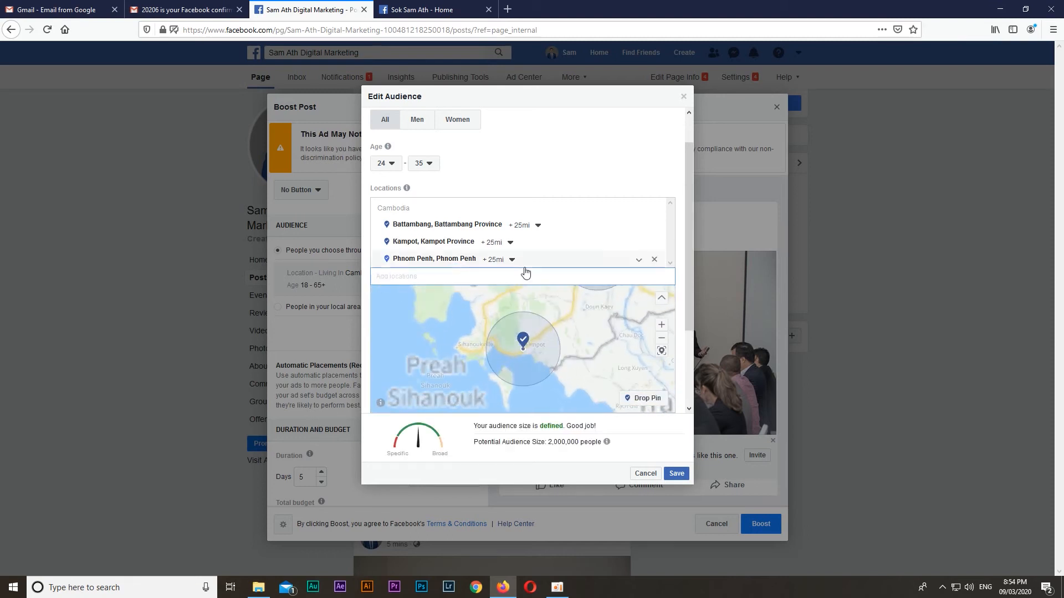
left_click(661, 338)
left_click(661, 338)
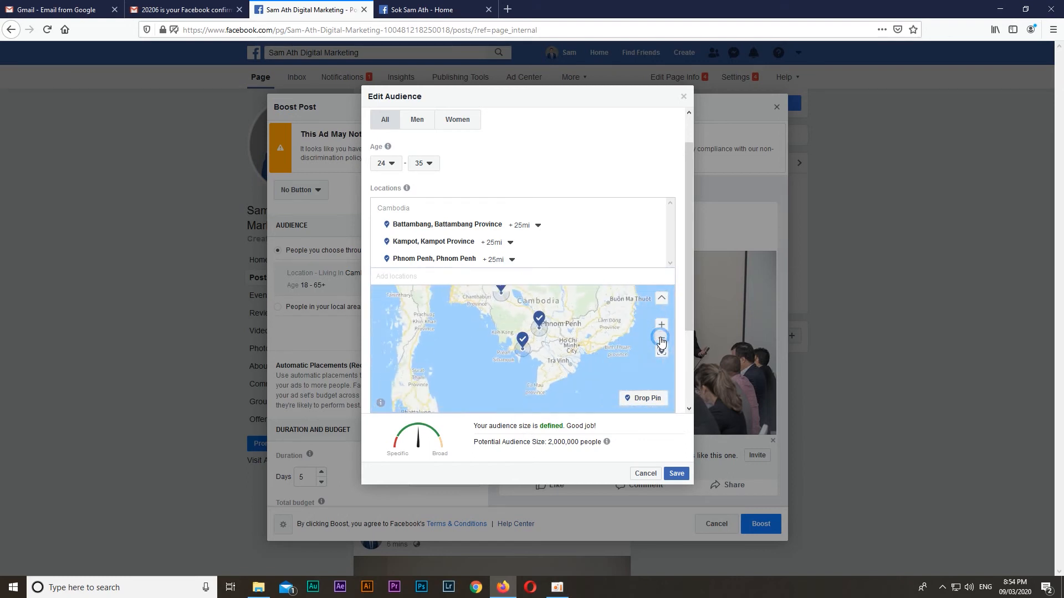
left_click(661, 338)
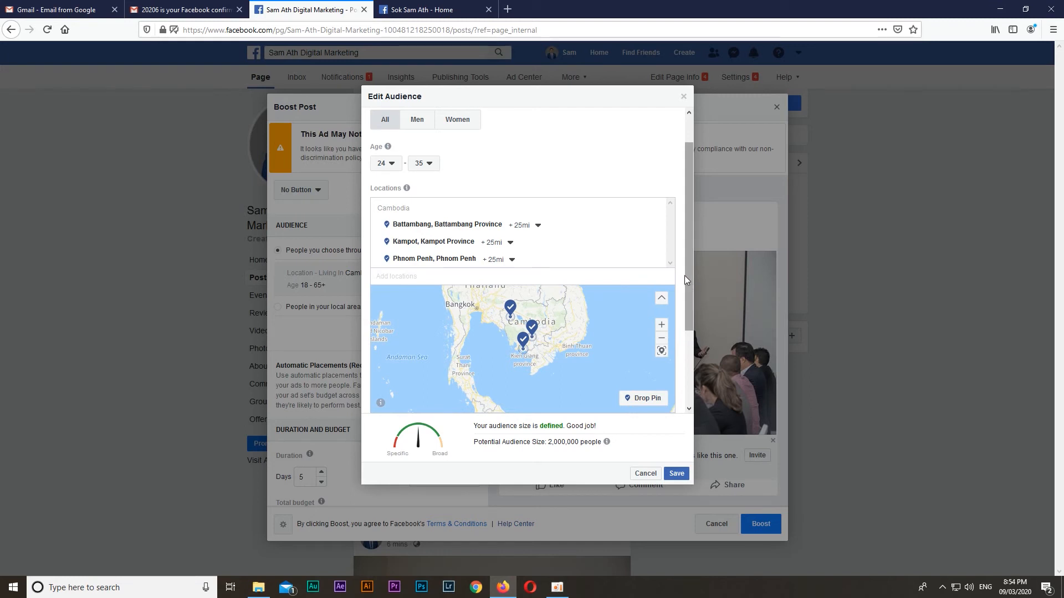
Dismiss the detailed targeting introduction and include people who match the Cosmetics interest
left_click_drag(687, 270, 690, 366)
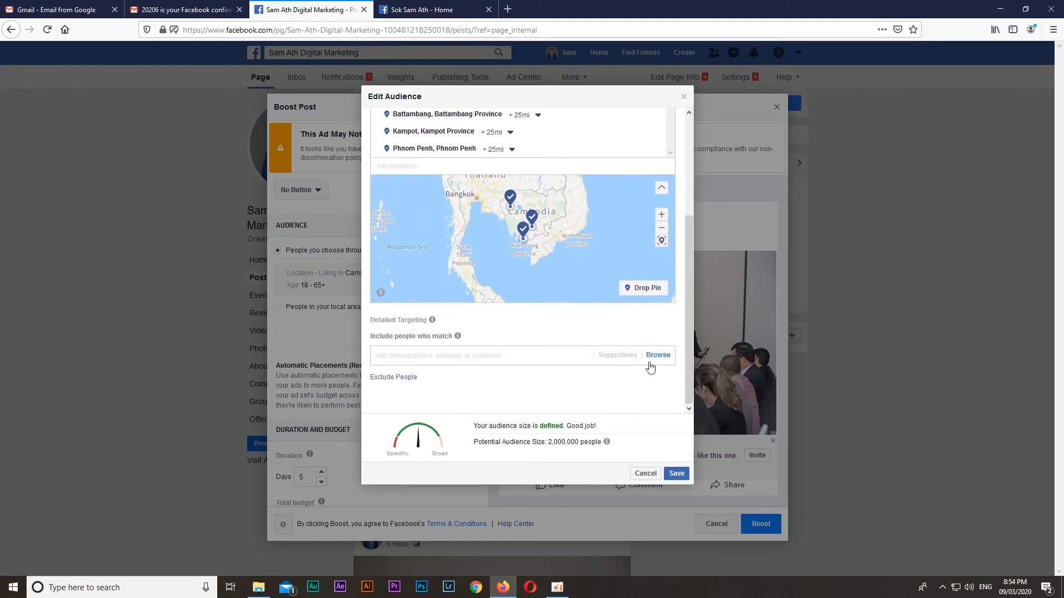
left_click(501, 358)
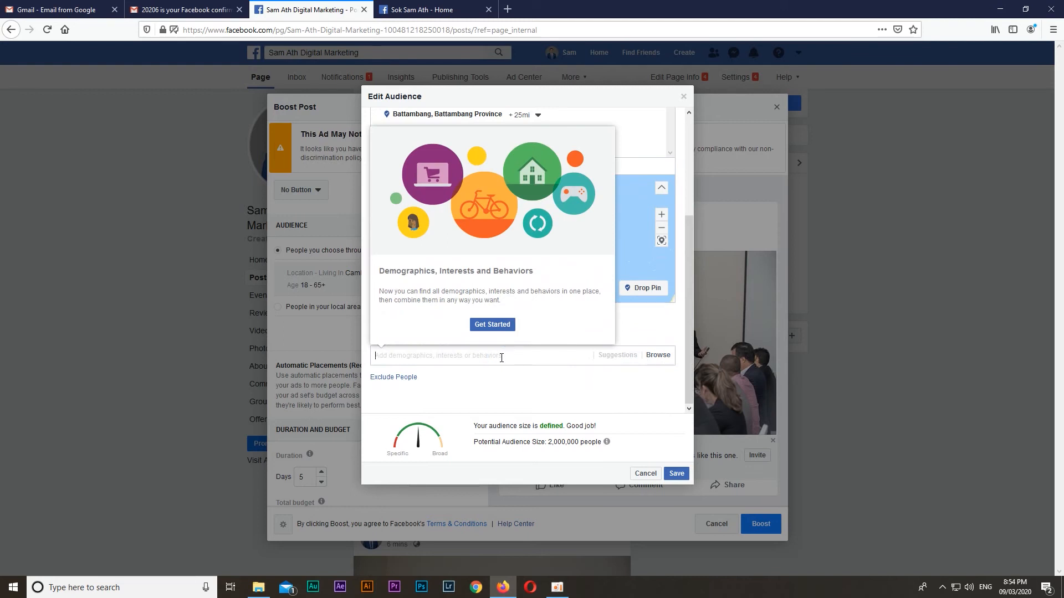
left_click(489, 327)
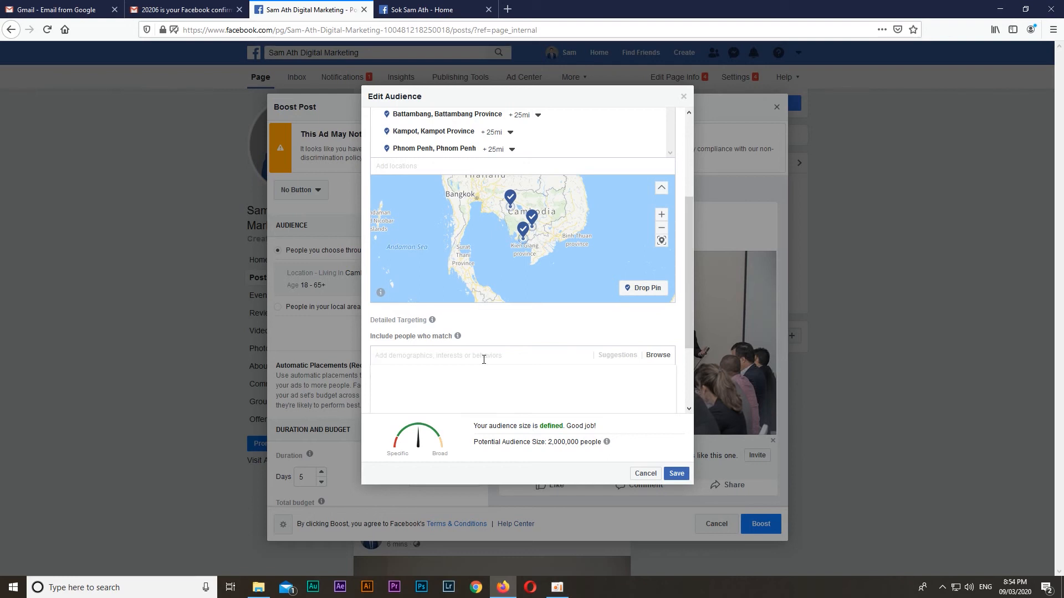
type("Cosmeti")
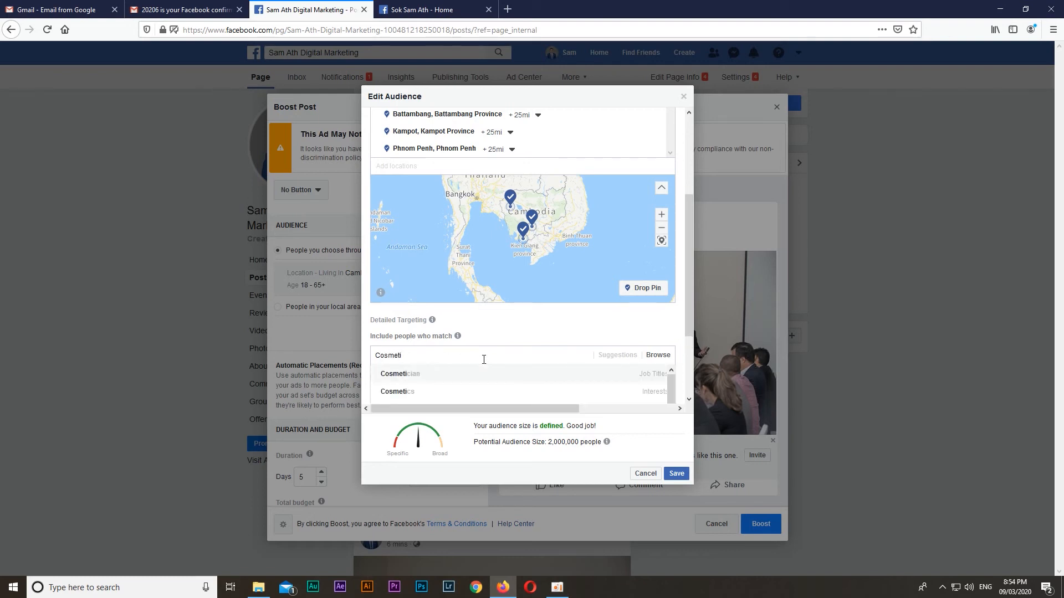
left_click(420, 394)
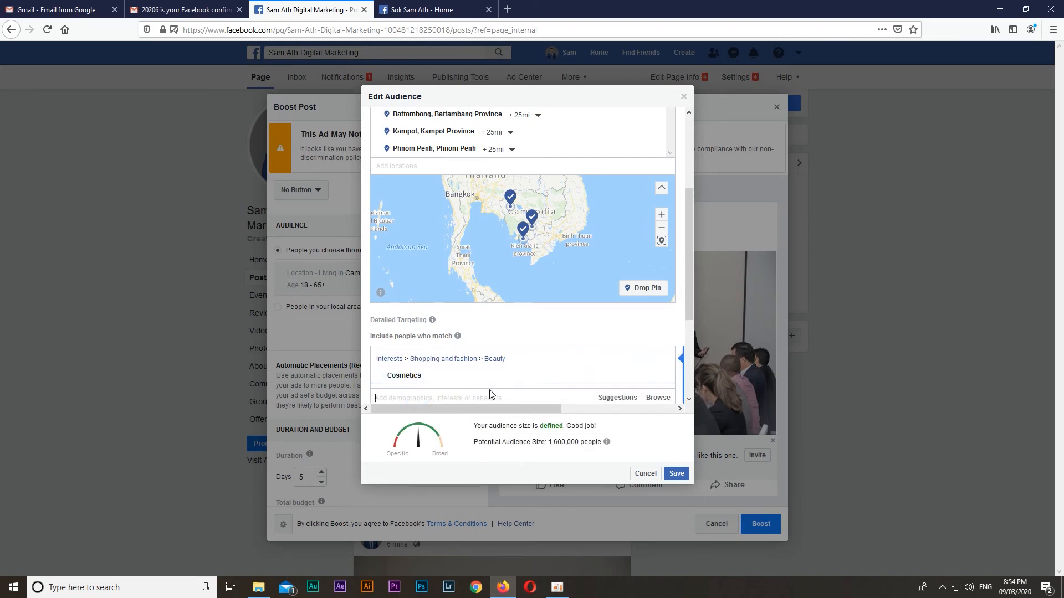
Add the Beauty interest to the detailed targeting and save the edited audience
scroll(491, 394, "down", 1)
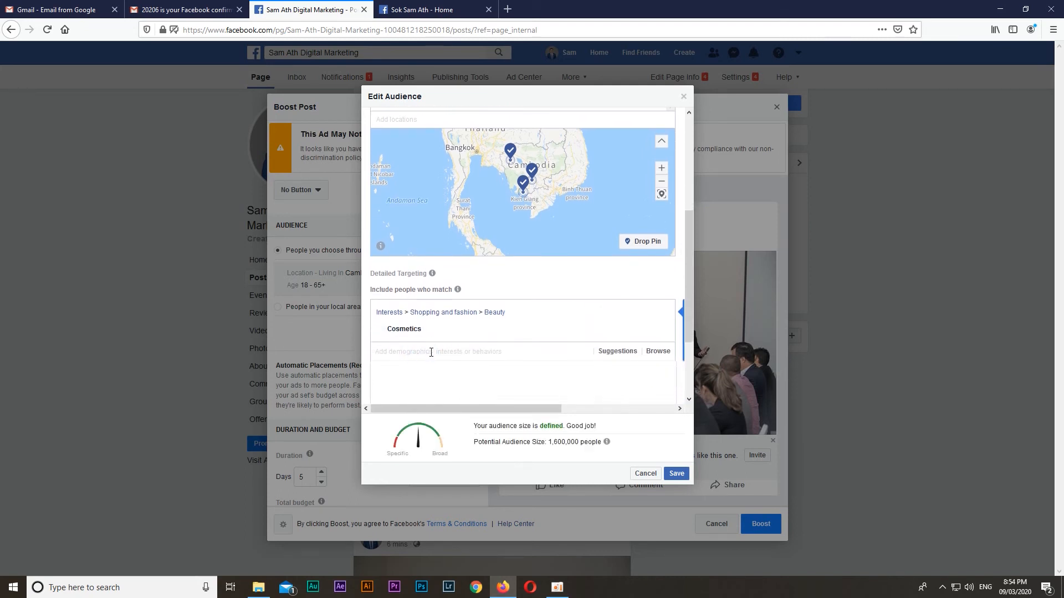
type("Beaut")
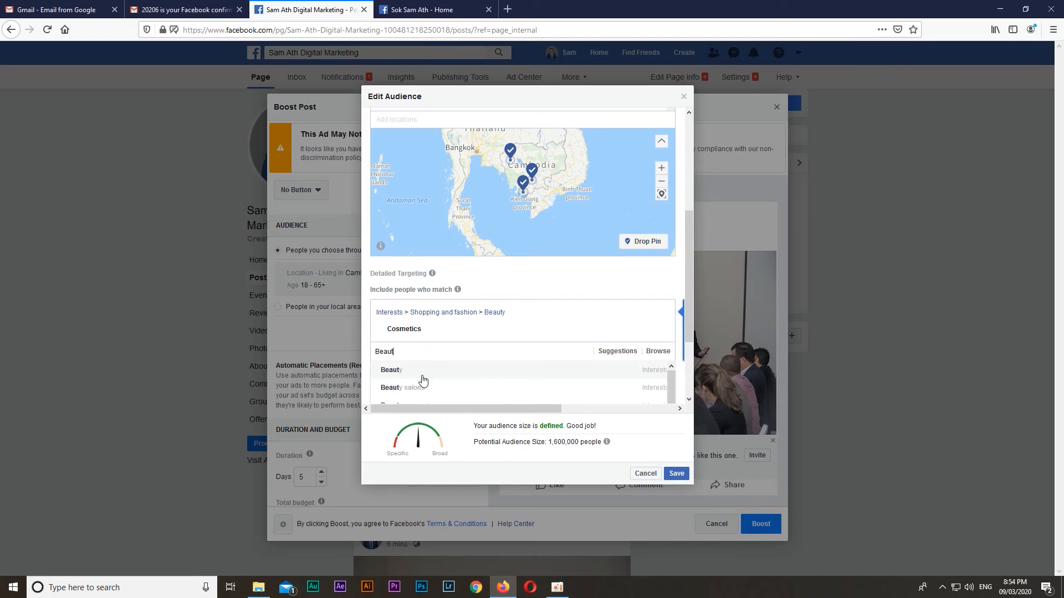
left_click(421, 374)
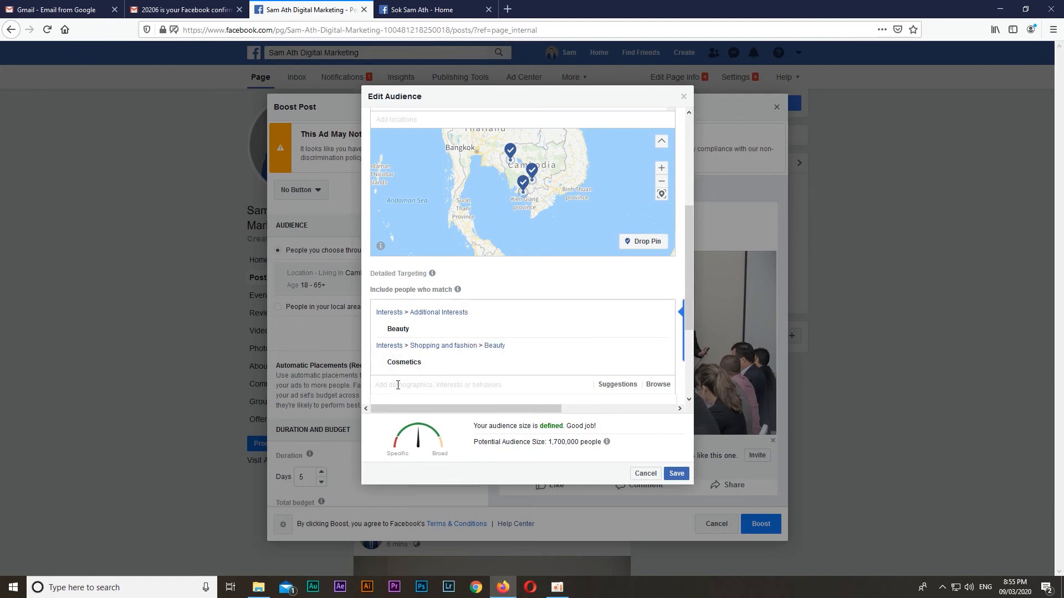
scroll(484, 328, "down", 2)
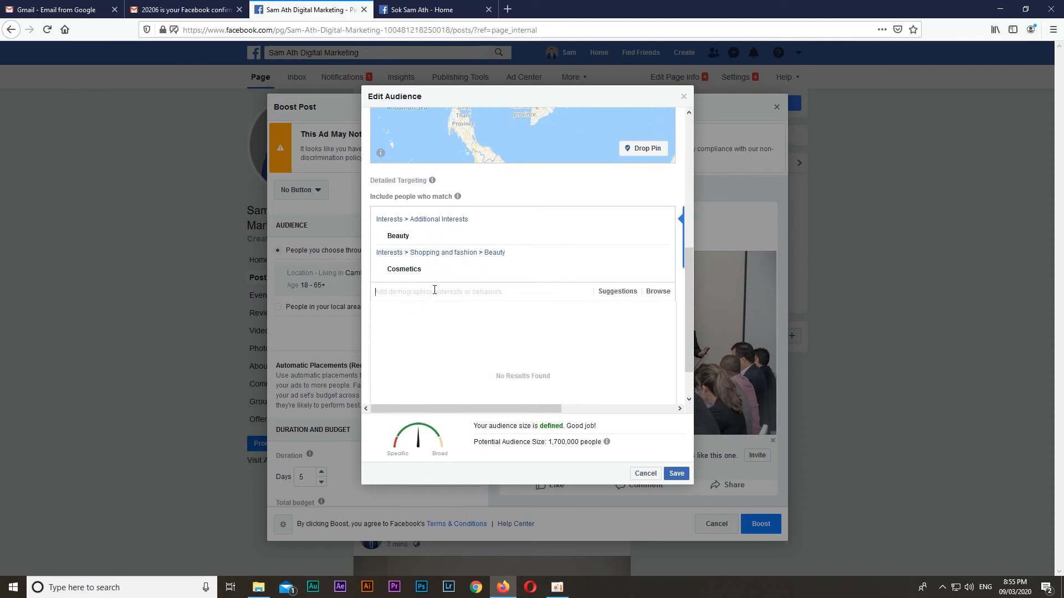
scroll(474, 317, "down", 1)
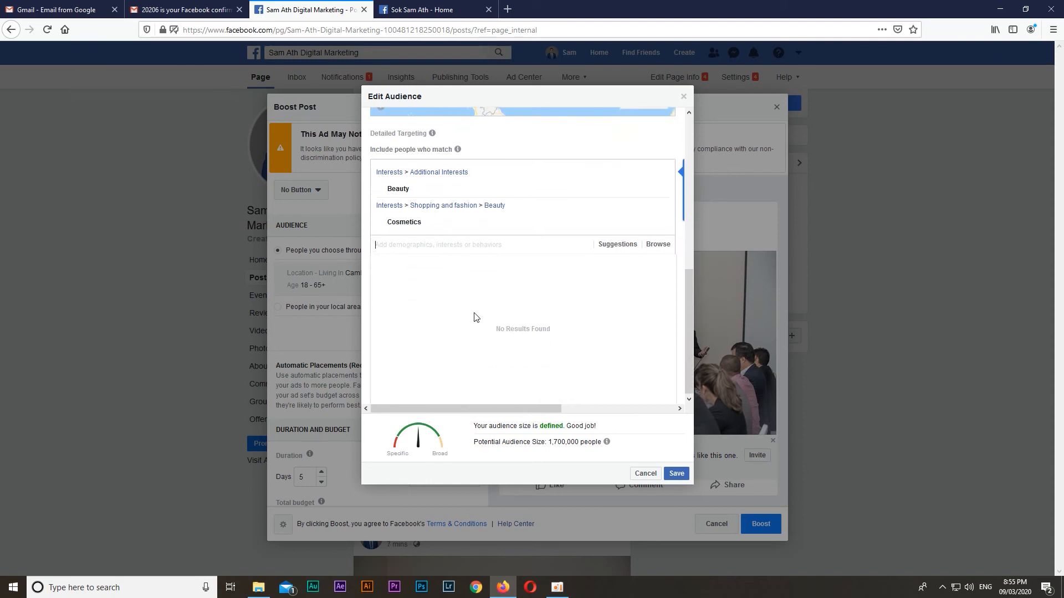
left_click(677, 477)
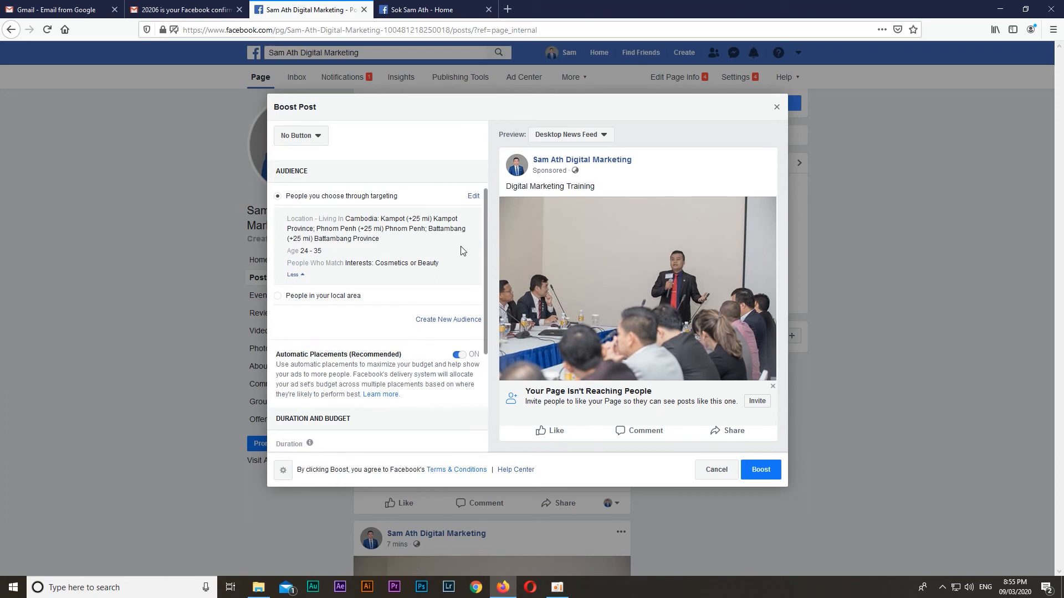
Examine the boost's audience summary, duration in days, end date calendar and total budget options
scroll(465, 244, "down", 2)
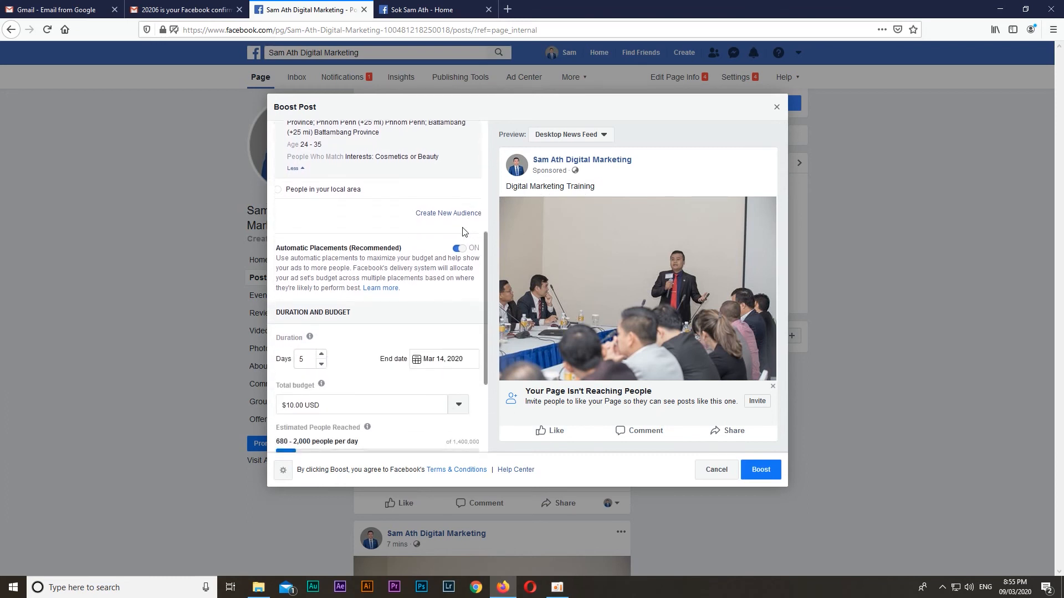
scroll(459, 221, "down", 2)
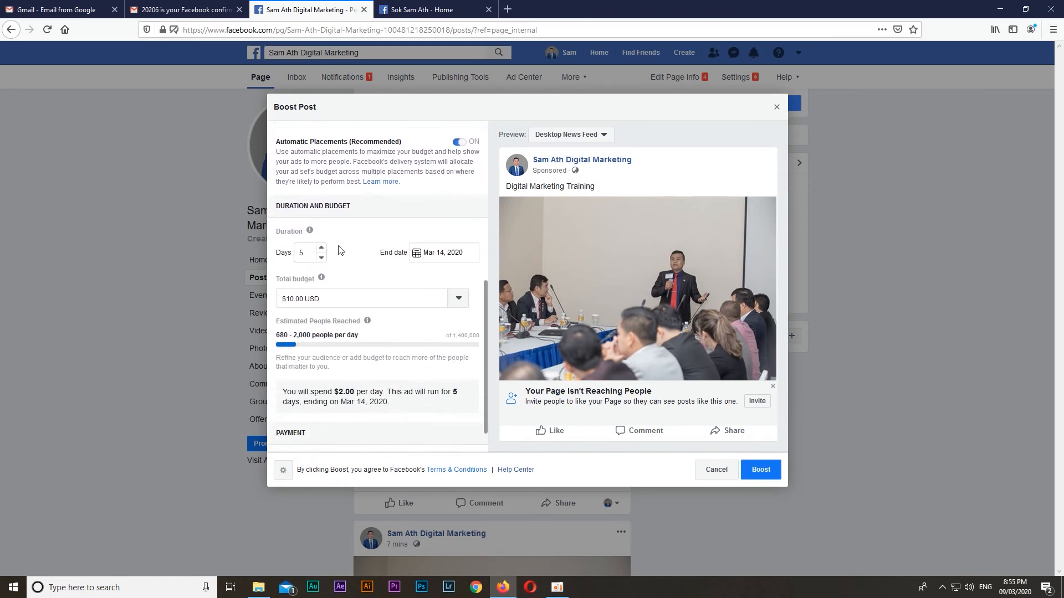
left_click_drag(276, 232, 308, 234)
left_click(295, 218)
left_click(321, 258)
left_click(321, 248)
left_click(450, 252)
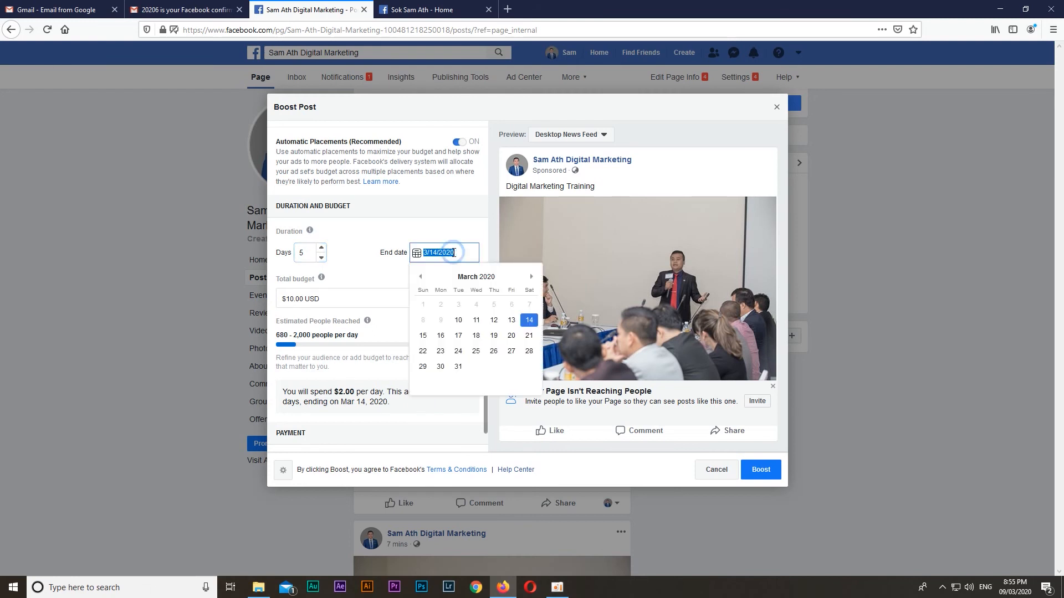
left_click(363, 253)
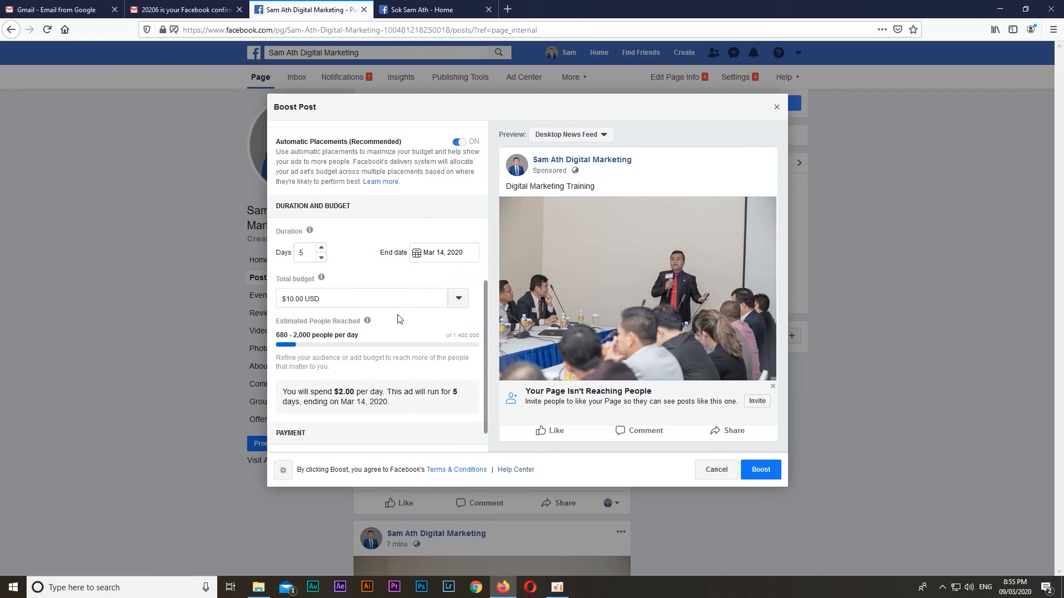
left_click(454, 300)
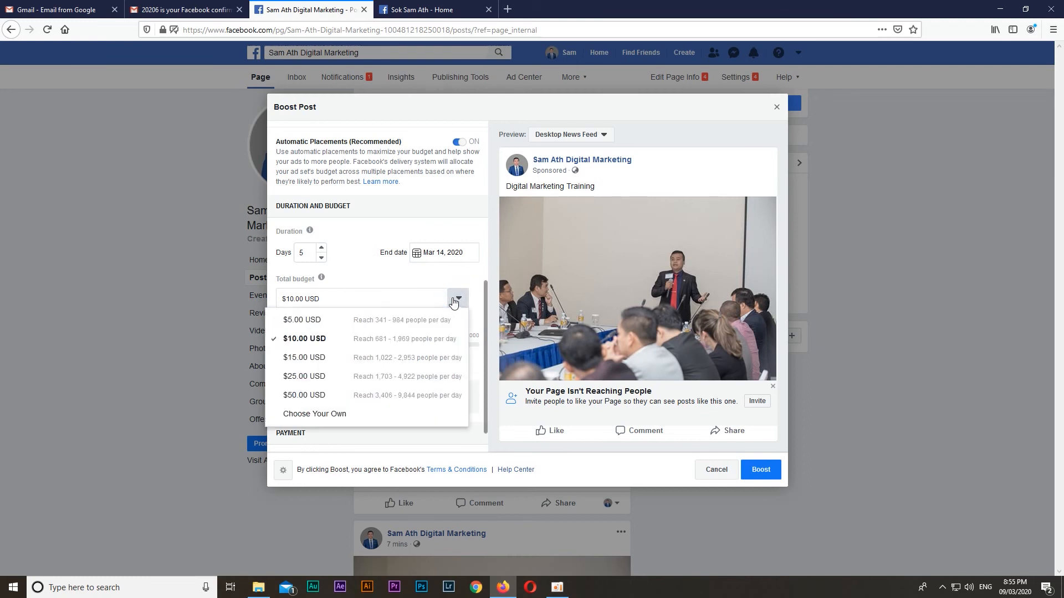
left_click(359, 276)
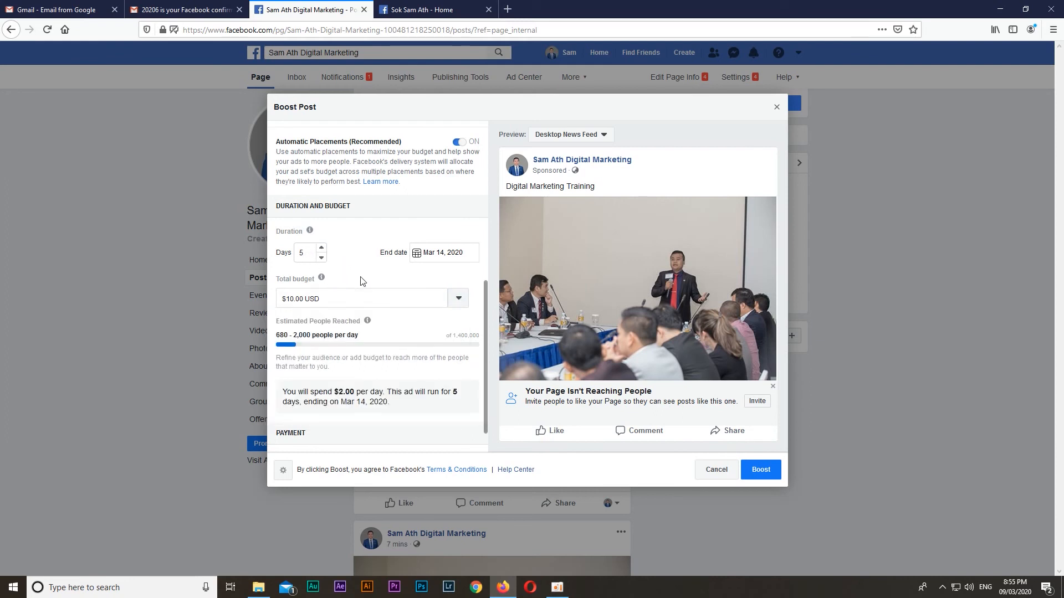
Set the boost's total budget to $50.00 USD, review the spending summary and submit the boost
left_click(454, 304)
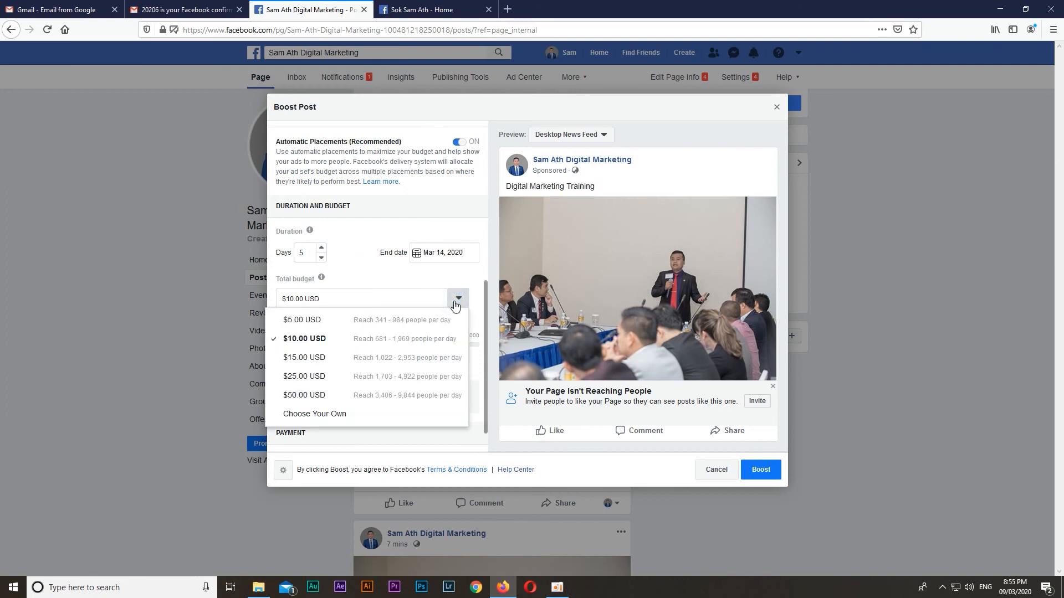
left_click(317, 397)
left_click(385, 275)
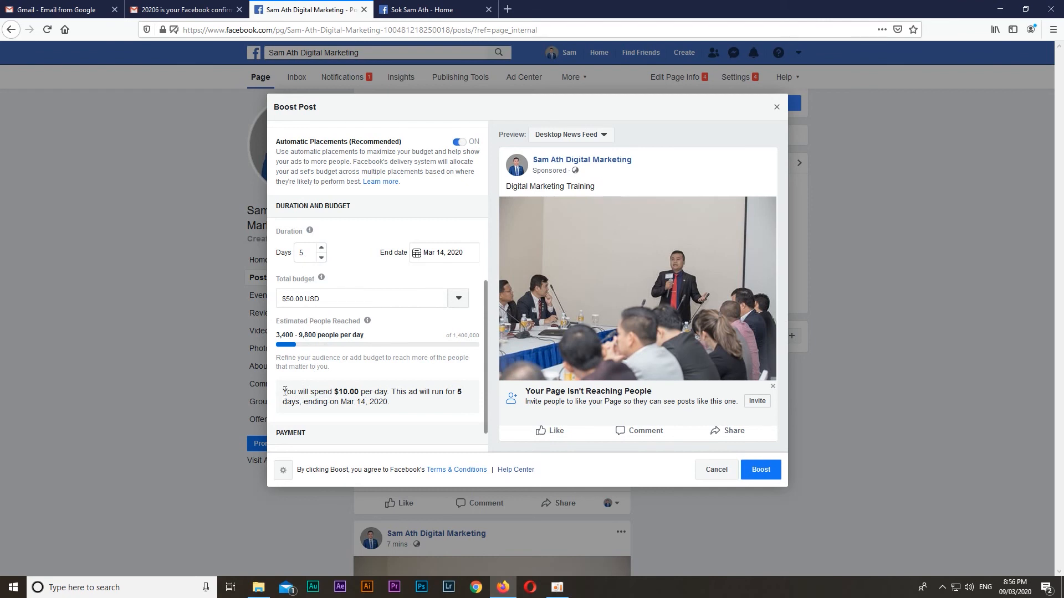
left_click_drag(284, 390, 400, 403)
left_click(401, 402)
mouse_move(367, 321)
left_click(761, 469)
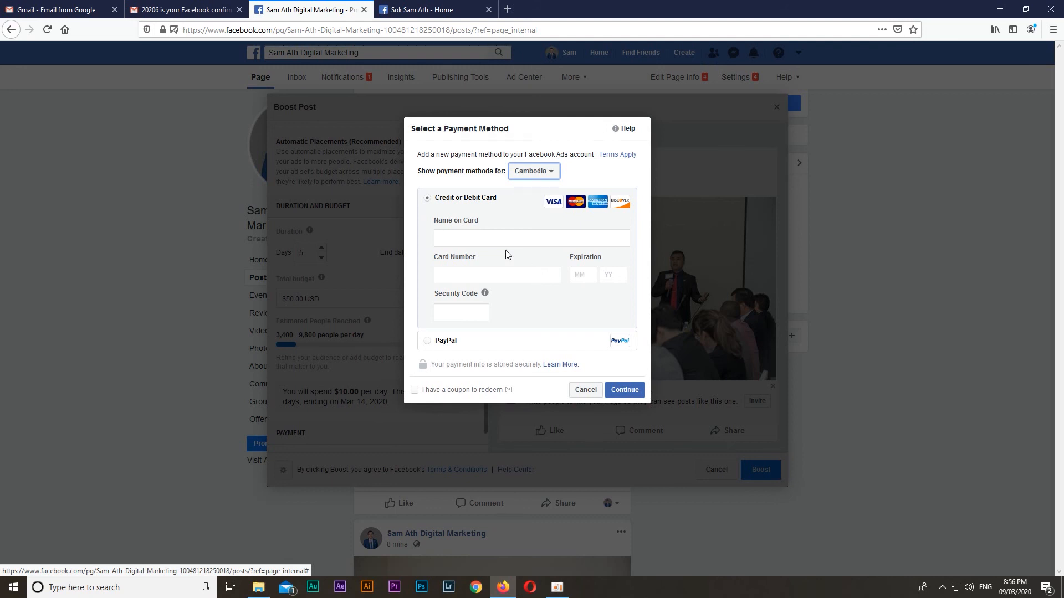
Enter the cardholder's full name as the name on the credit or debit card
left_click(498, 237)
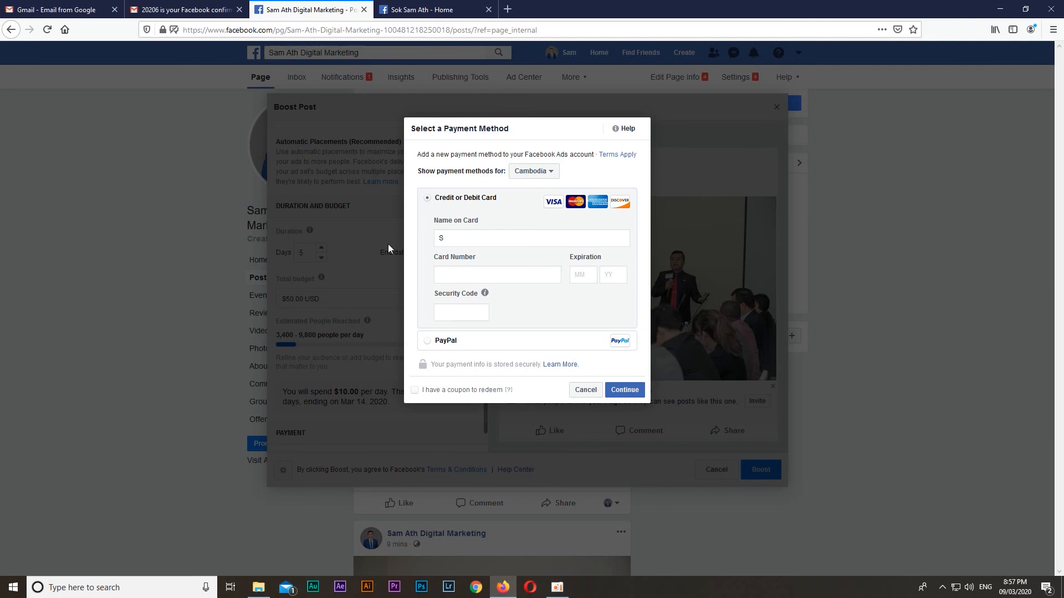
Enter the card number for the credit or debit card payment method
key("Tab")
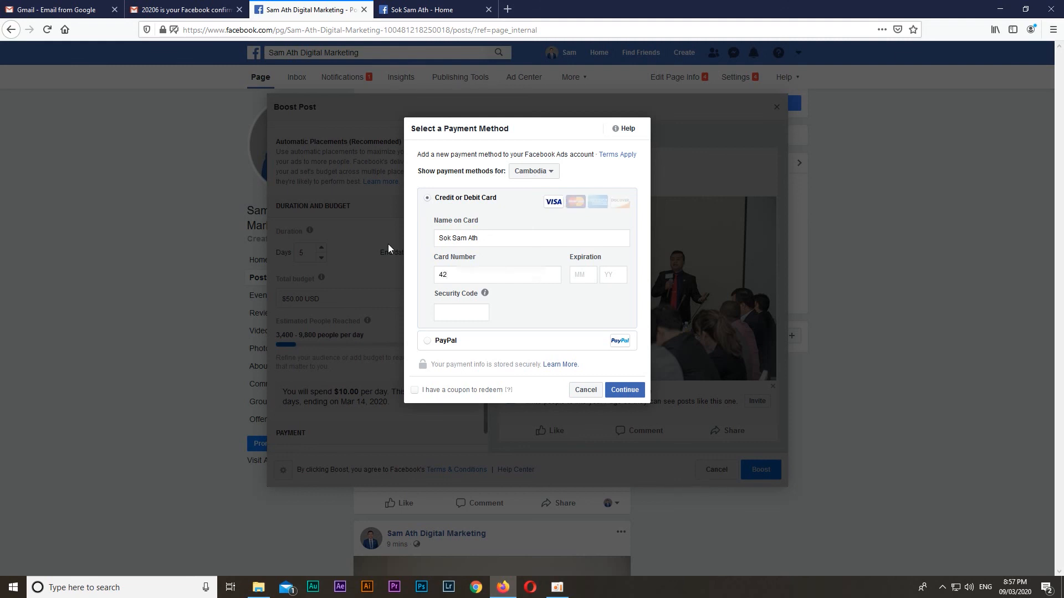
Fill in the card's expiration month and year and its security code, and submit the payment method
left_click(577, 274)
type("03")
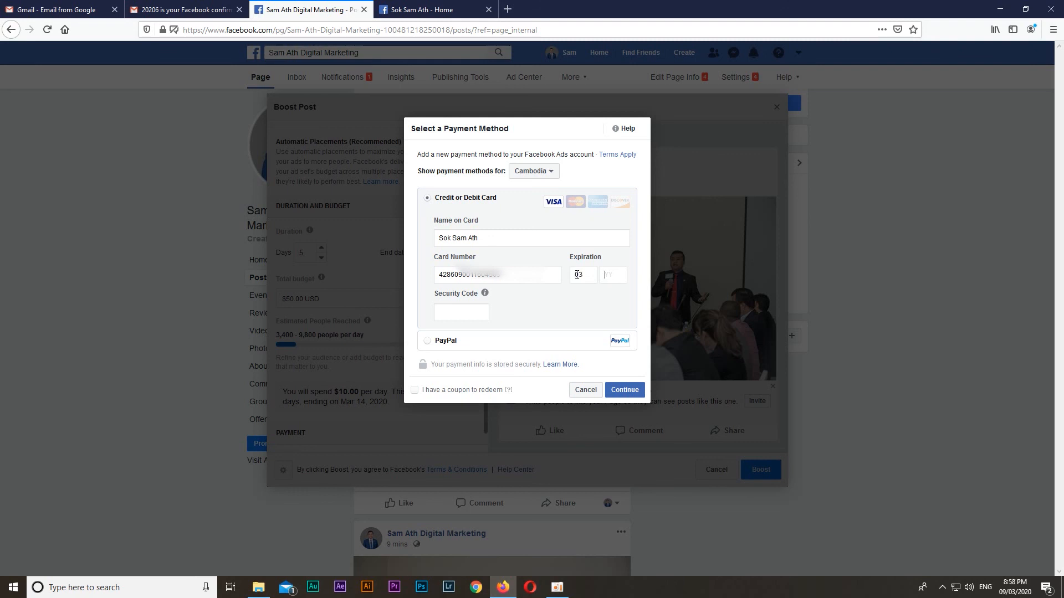
type("23")
left_click(474, 312)
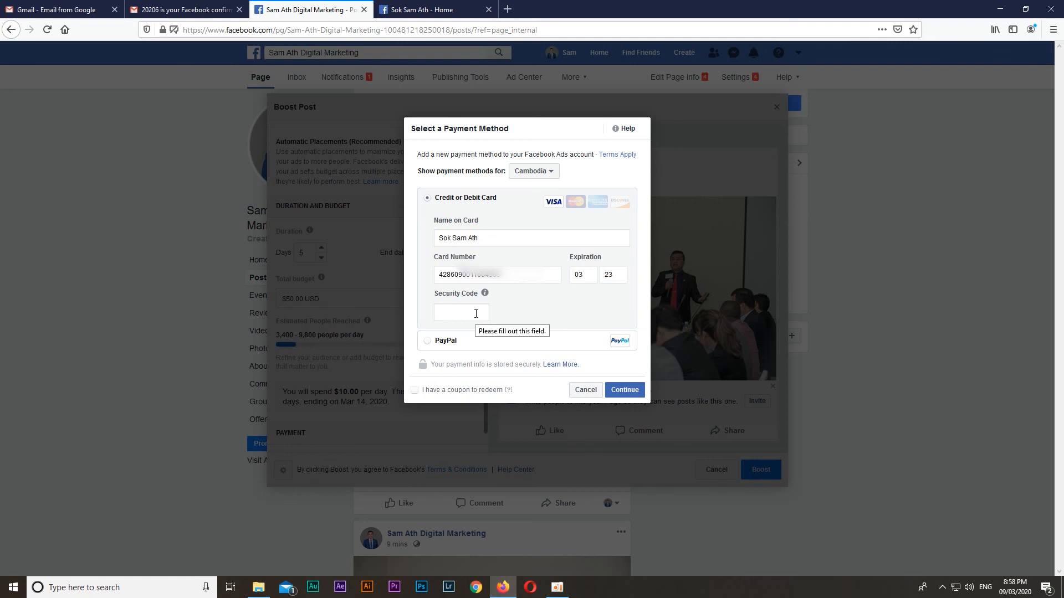
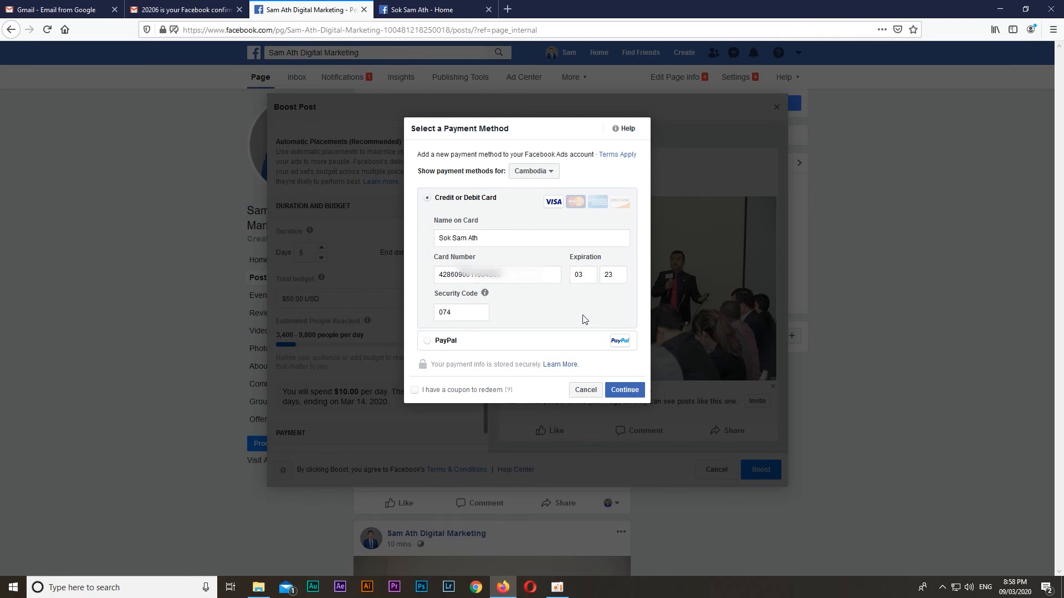
left_click(630, 394)
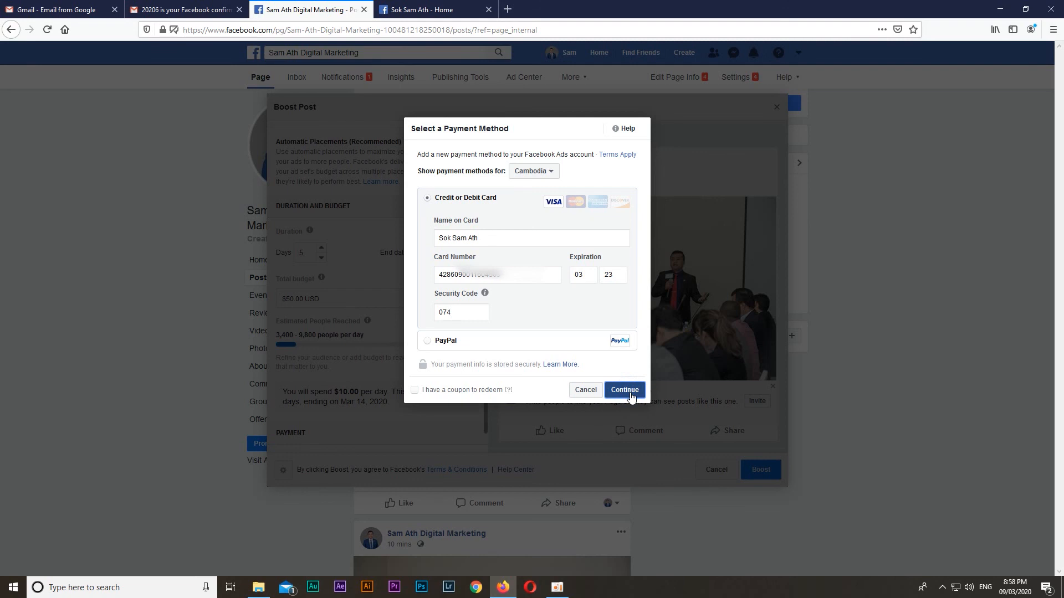